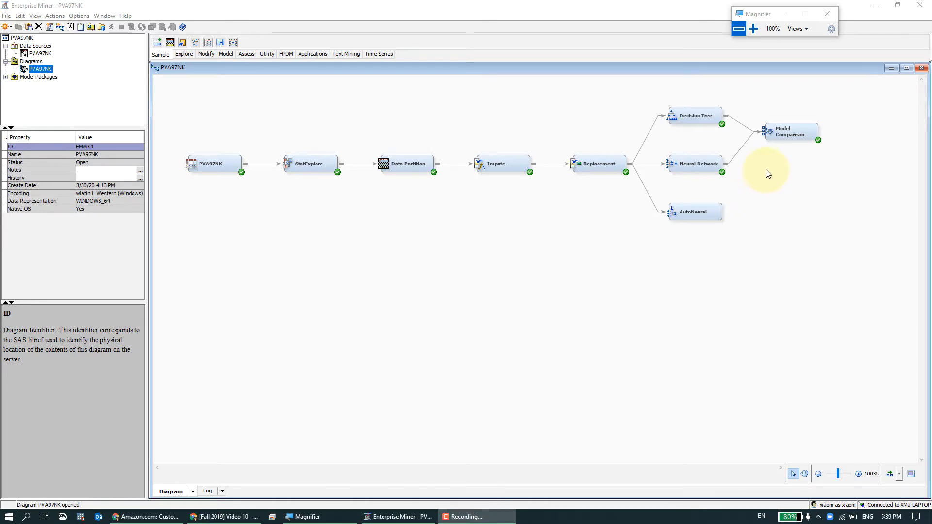
pyautogui.click(779, 130)
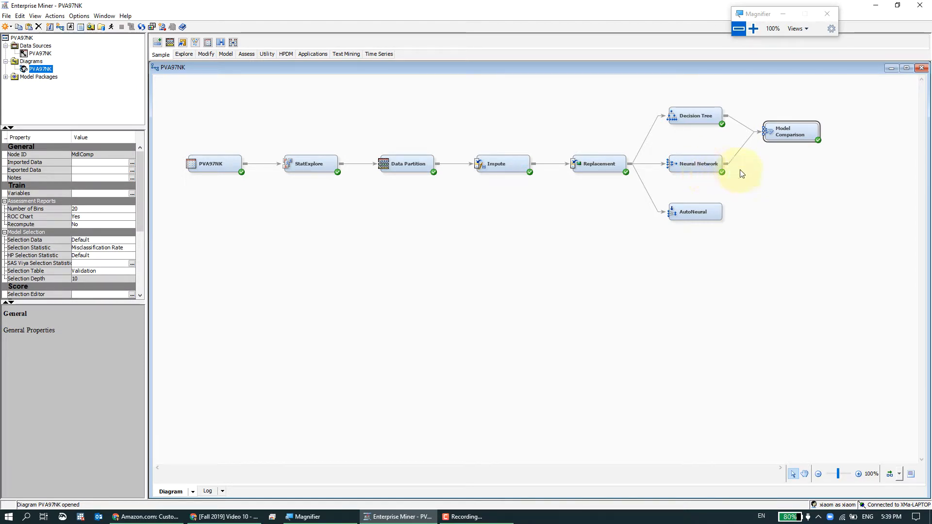
pyautogui.click(769, 156)
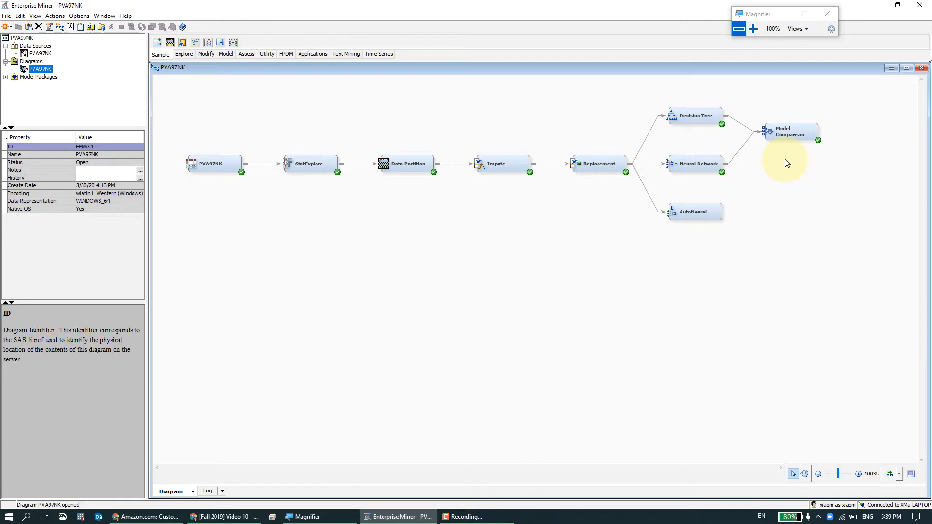
pyautogui.click(799, 134)
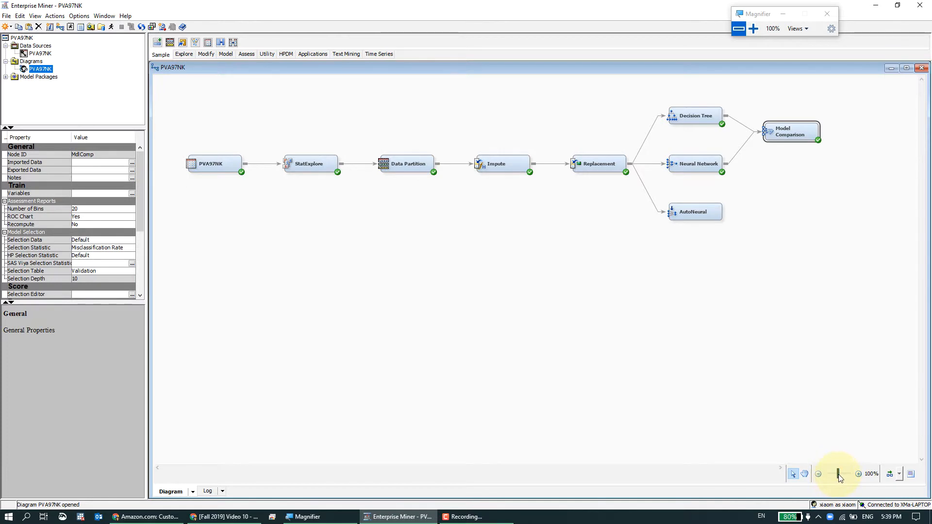
pyautogui.moveTo(839, 475); pyautogui.dragTo(842, 475)
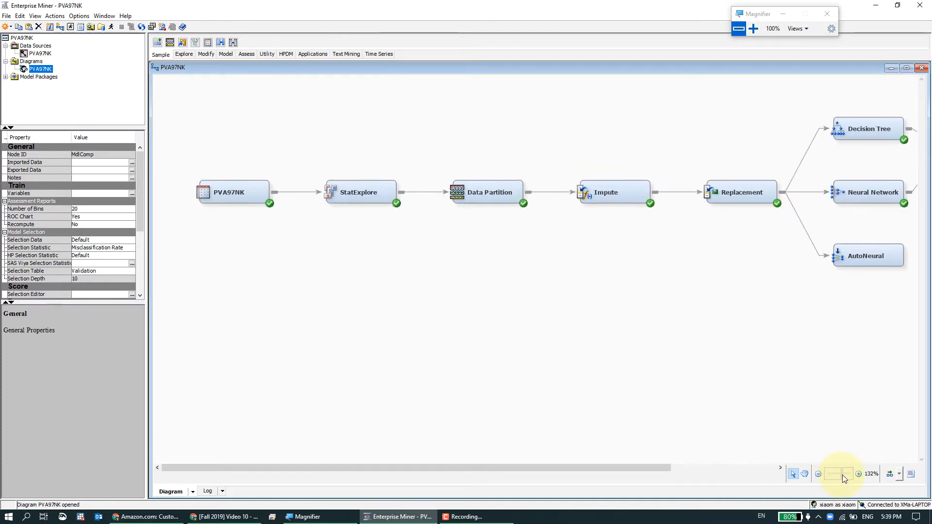
pyautogui.moveTo(664, 468); pyautogui.dragTo(822, 475)
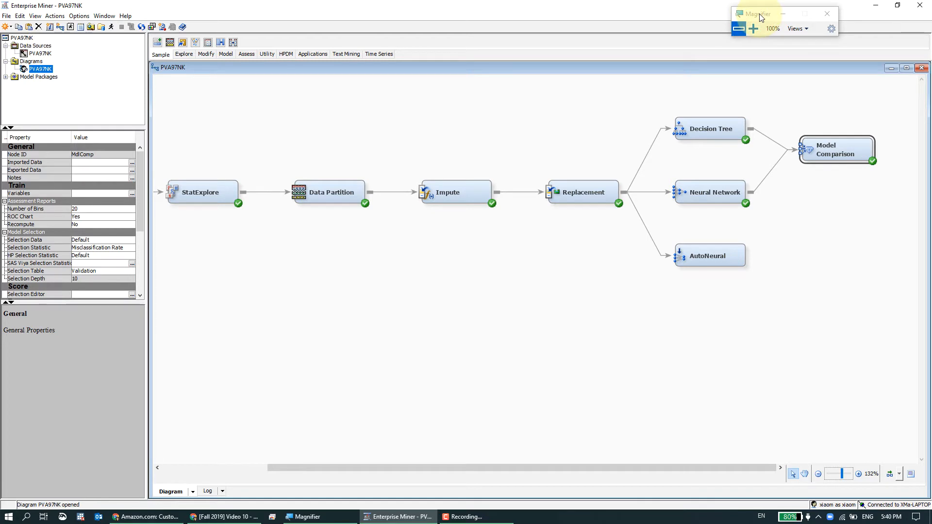
# Start creating a new data source and keep SAS Table as the metadata source.
pyautogui.click(41, 46)
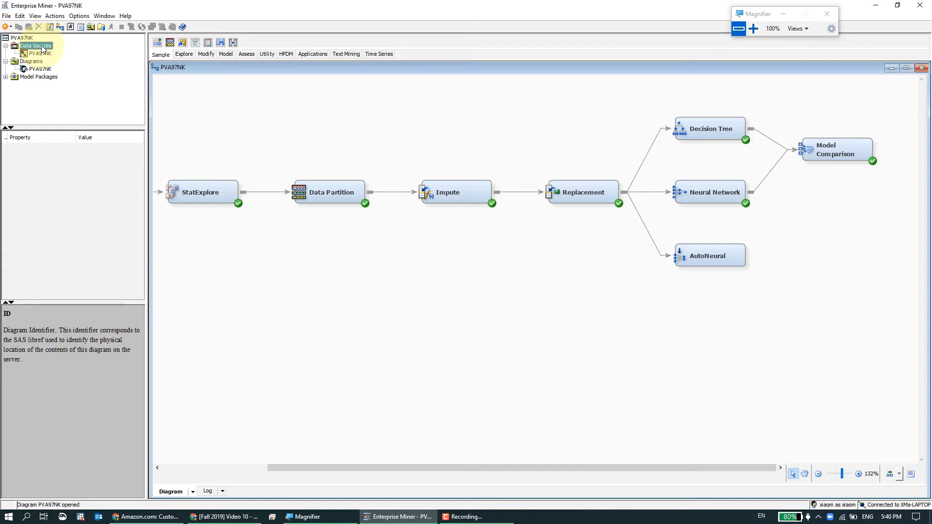
pyautogui.click(43, 47)
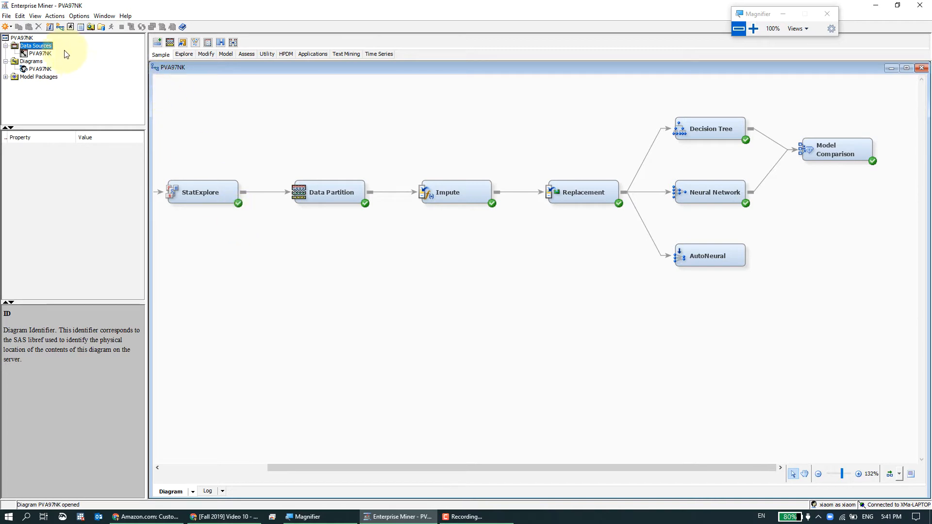
pyautogui.rightClick(46, 47)
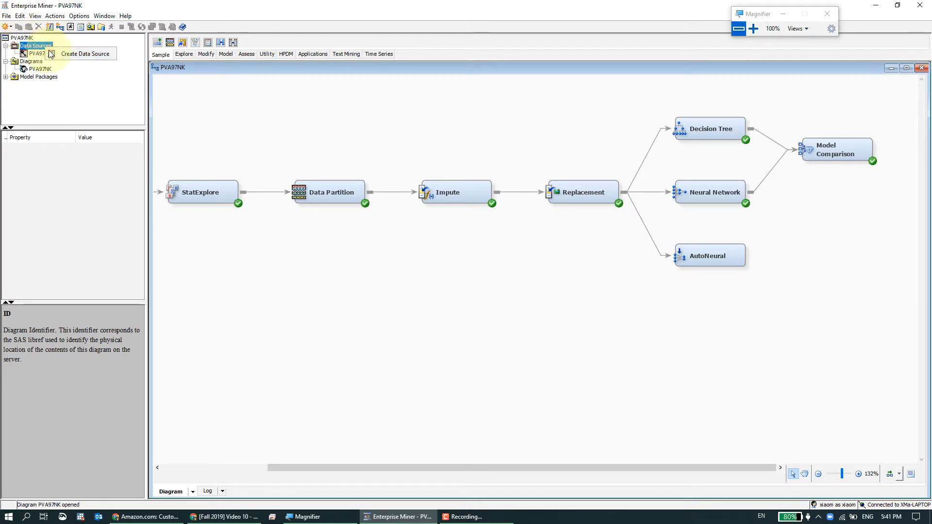
pyautogui.click(75, 54)
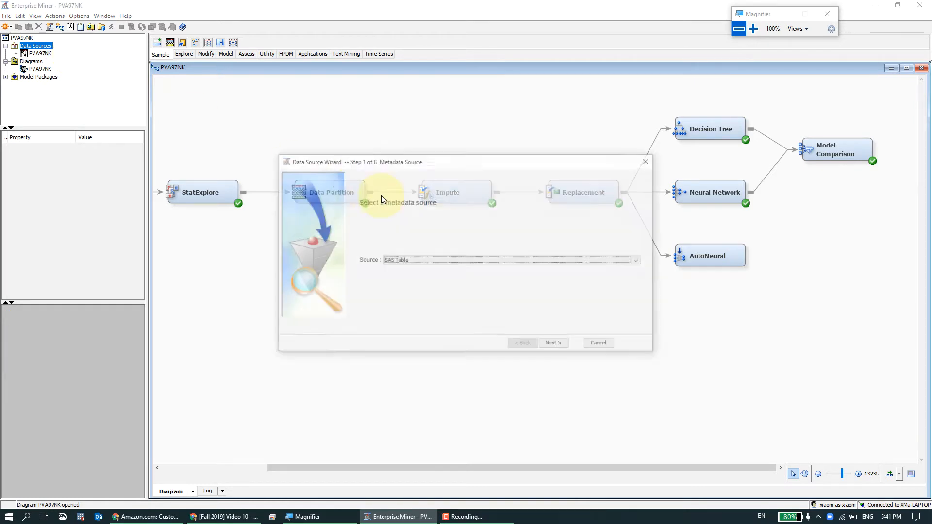
pyautogui.moveTo(474, 166); pyautogui.dragTo(481, 151)
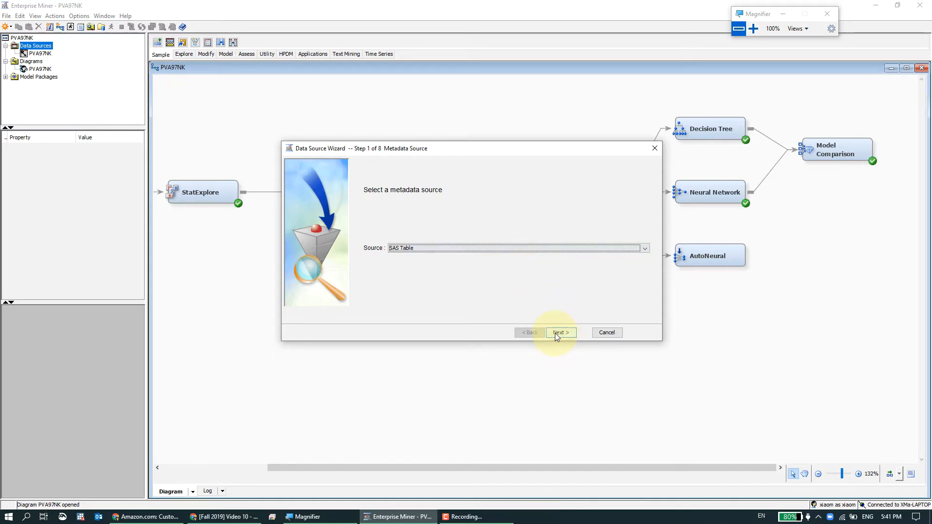
pyautogui.moveTo(764, 20); pyautogui.dragTo(457, 118)
pyautogui.moveTo(454, 118); pyautogui.dragTo(452, 119)
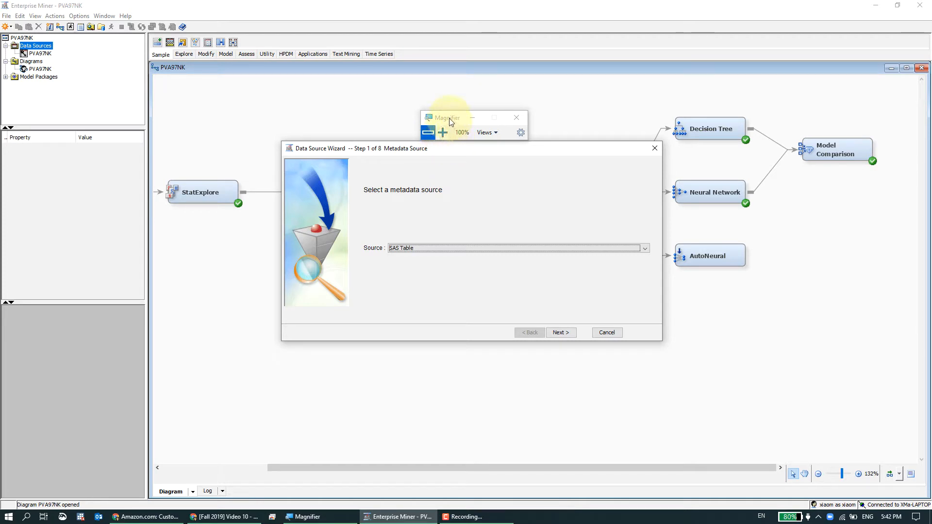
pyautogui.moveTo(449, 122); pyautogui.dragTo(505, 185)
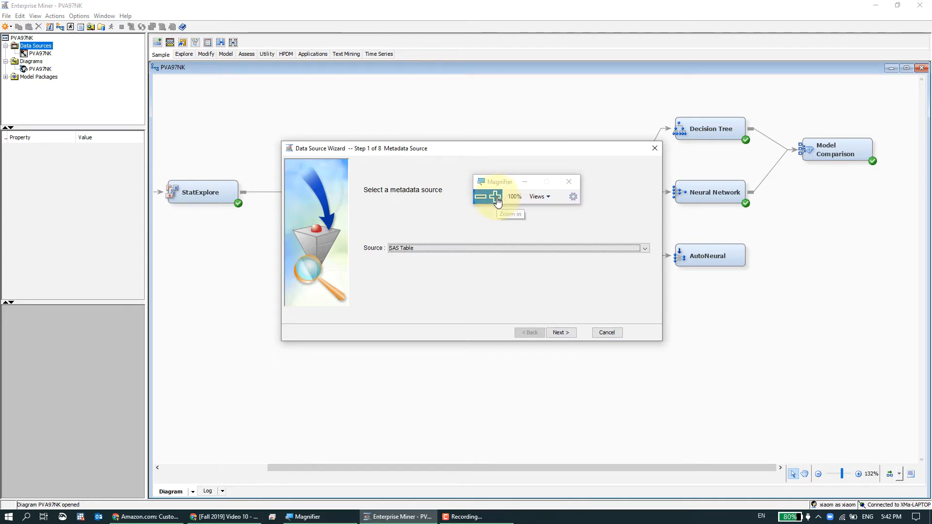
pyautogui.click(495, 197)
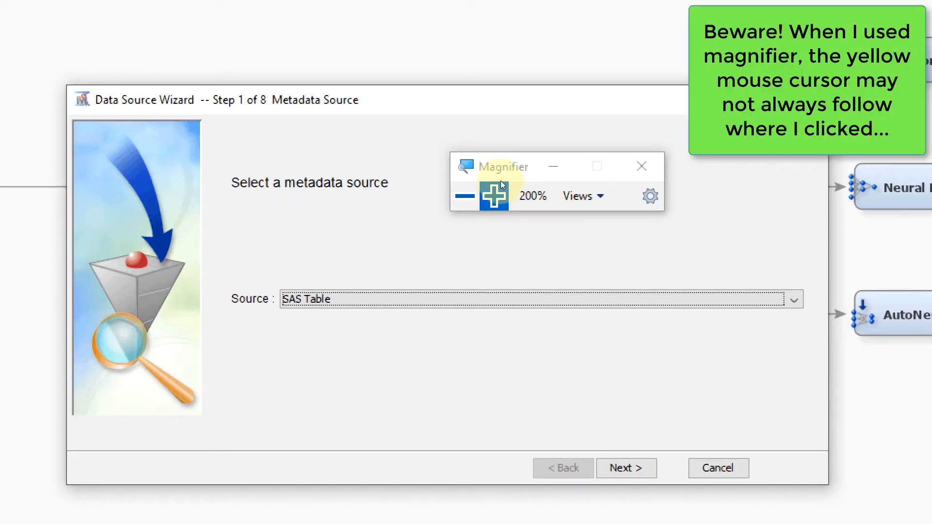
pyautogui.moveTo(501, 178); pyautogui.dragTo(501, 149)
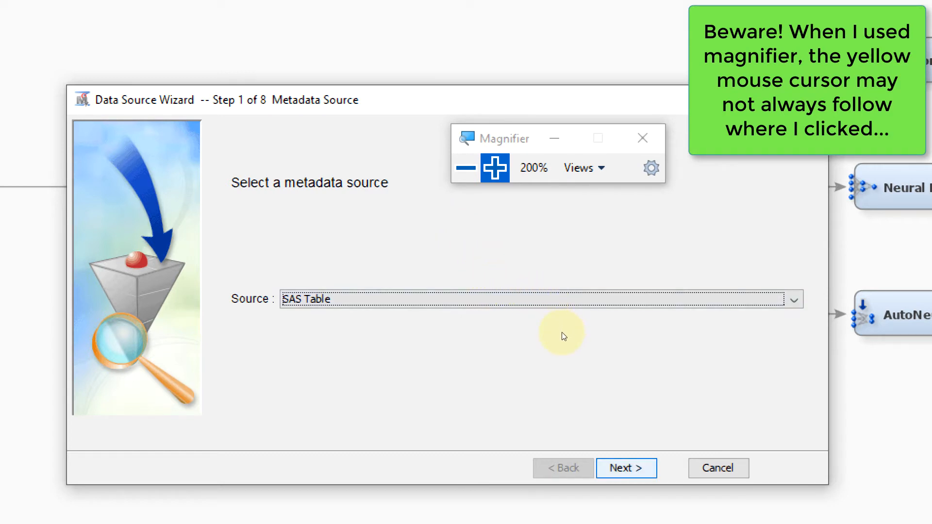
pyautogui.press('Return')
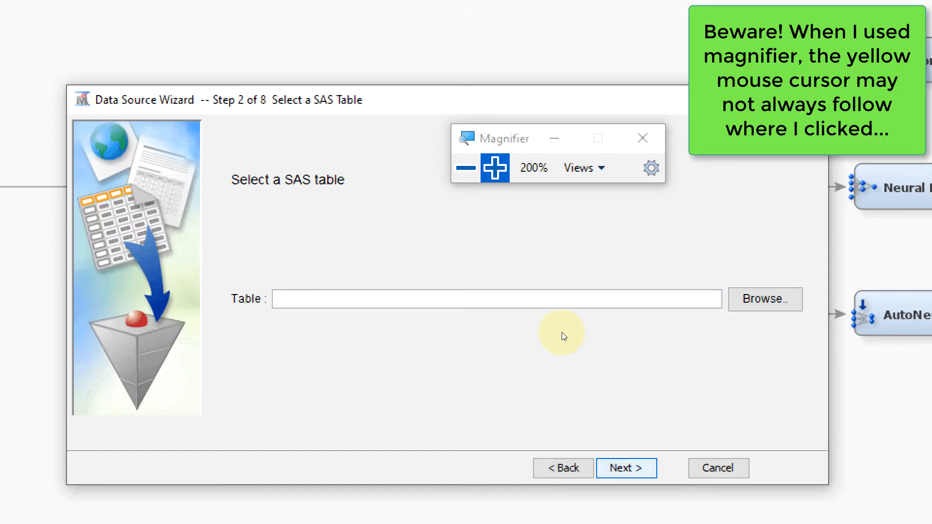
# Browse the Mylib library and select the Pva97nk_fake_scr table as the source table.
pyautogui.press('Tab')
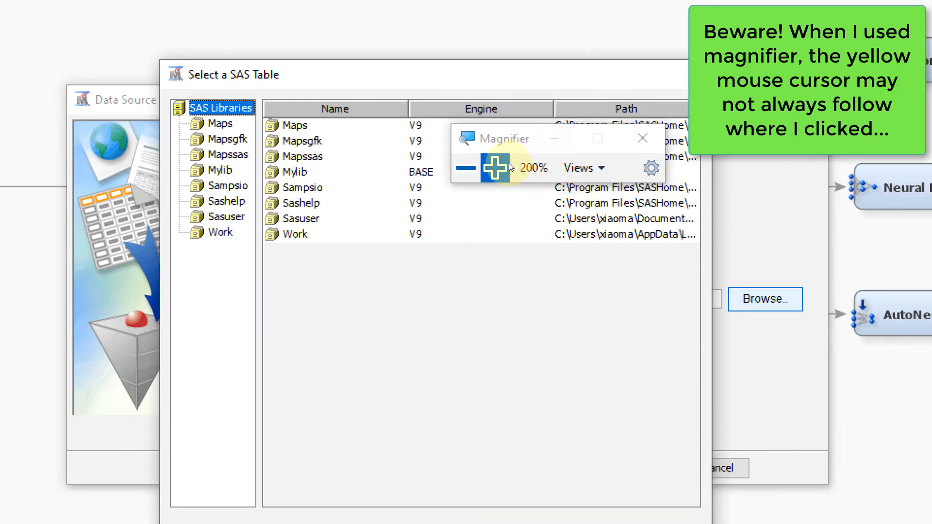
pyautogui.moveTo(512, 139)
pyautogui.mouseDown()
pyautogui.moveTo(527, 93)
pyautogui.moveTo(524, 53)
pyautogui.mouseUp()
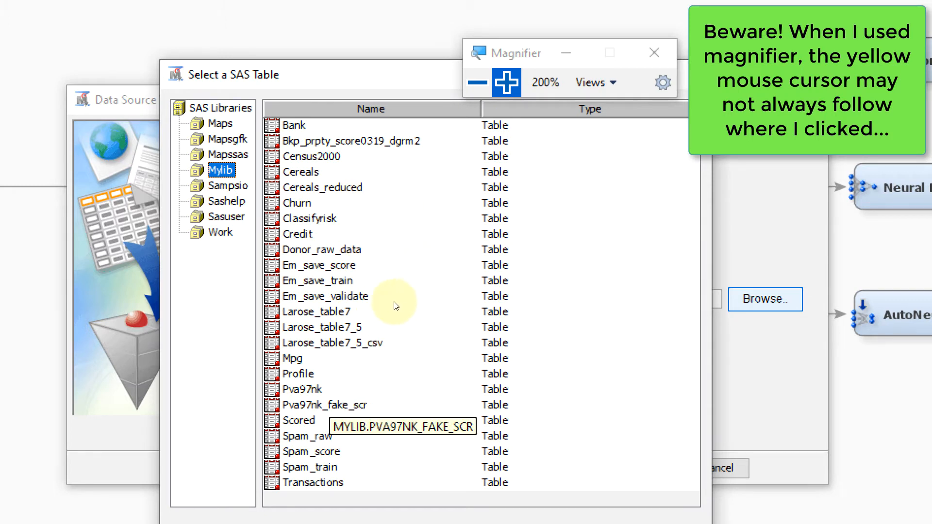
pyautogui.click(330, 405)
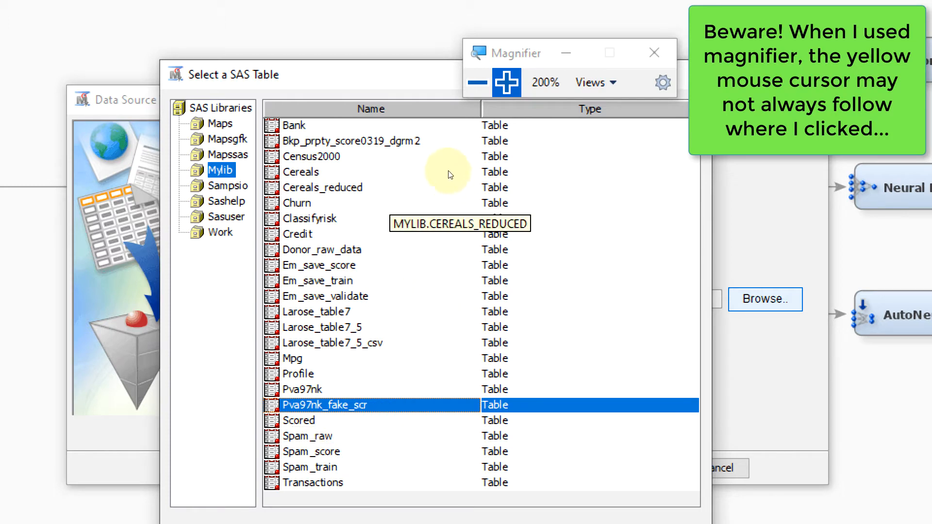
pyautogui.moveTo(451, 132); pyautogui.dragTo(450, 114)
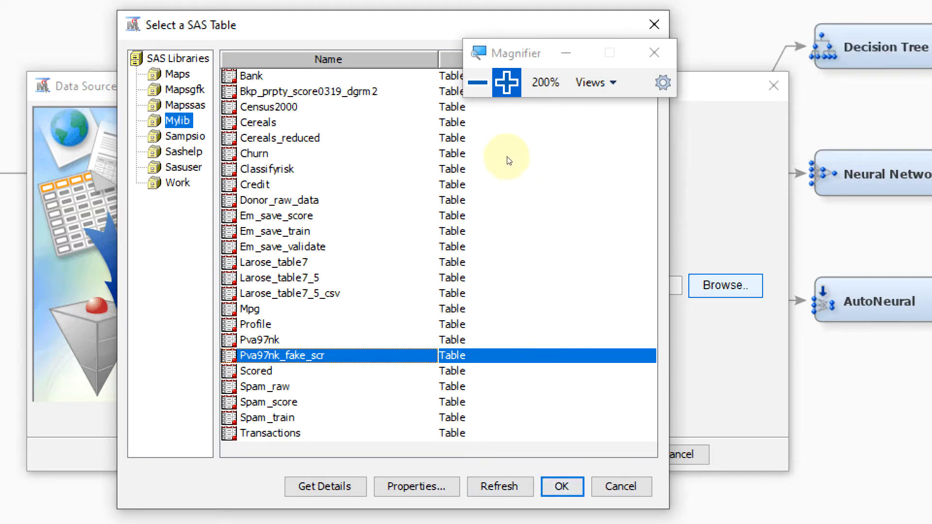
pyautogui.click(477, 83)
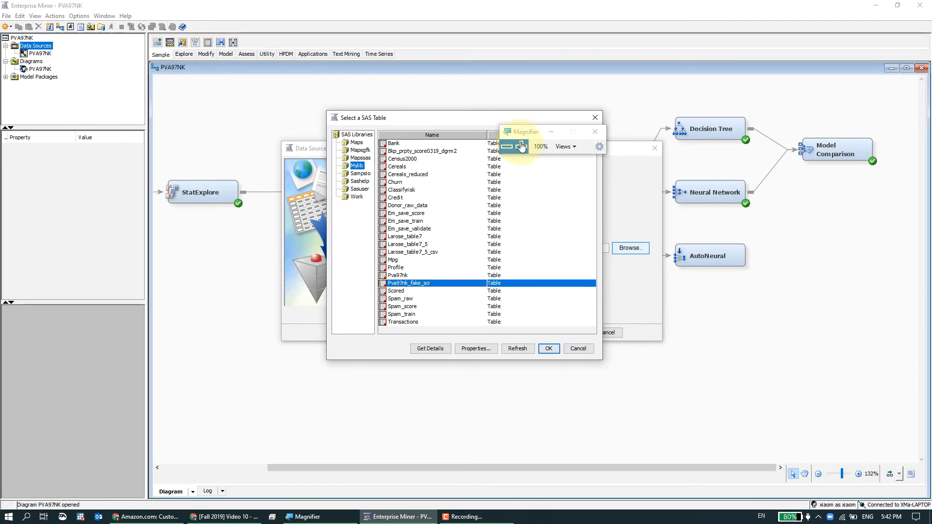
pyautogui.moveTo(520, 132); pyautogui.dragTo(566, 173)
pyautogui.click(564, 186)
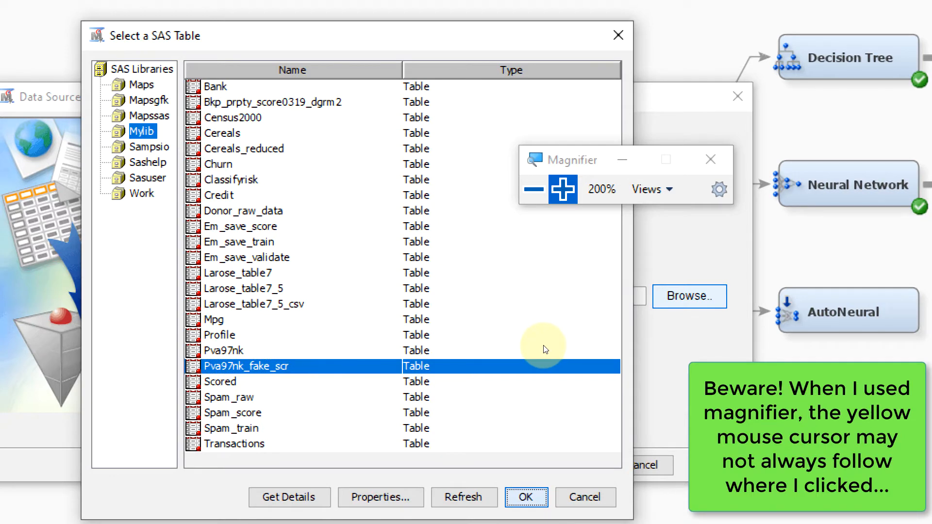
pyautogui.click(526, 497)
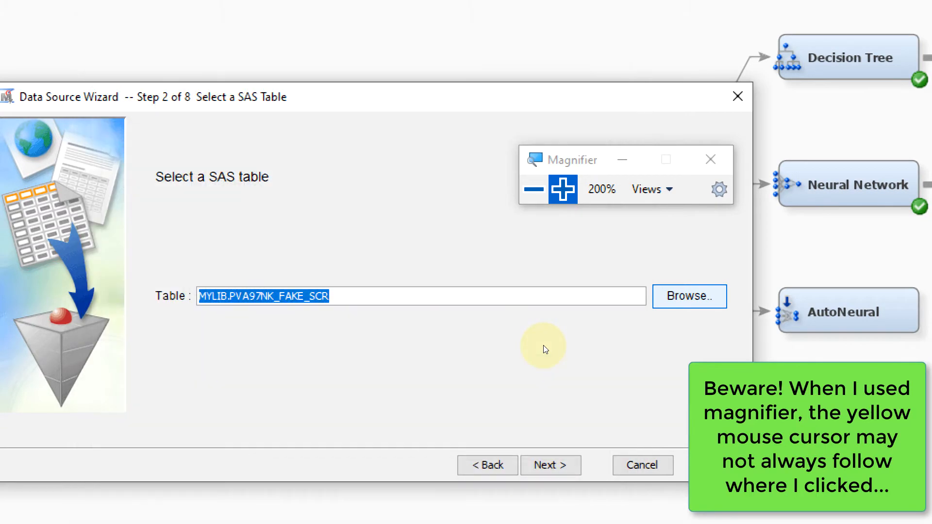
# Advance past the table information and the metadata advisor pages, keeping the Basic option.
pyautogui.click(535, 191)
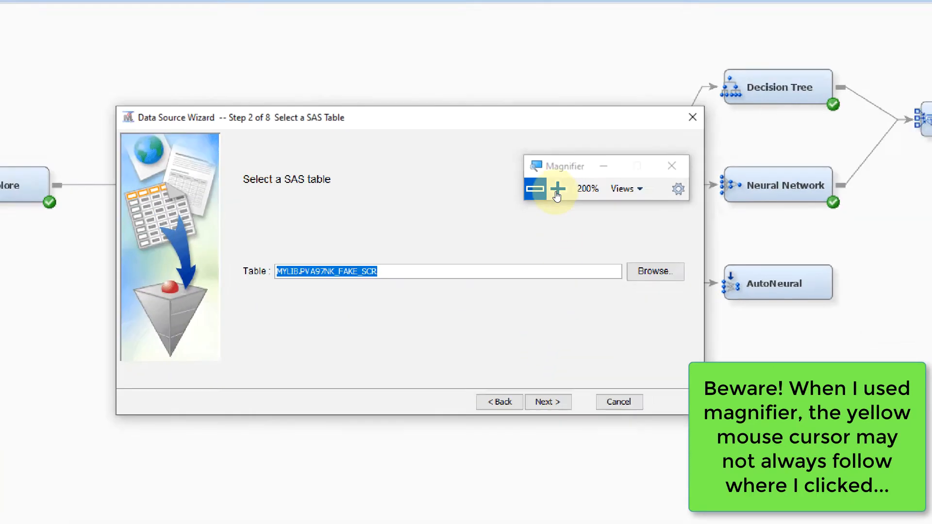
pyautogui.click(565, 196)
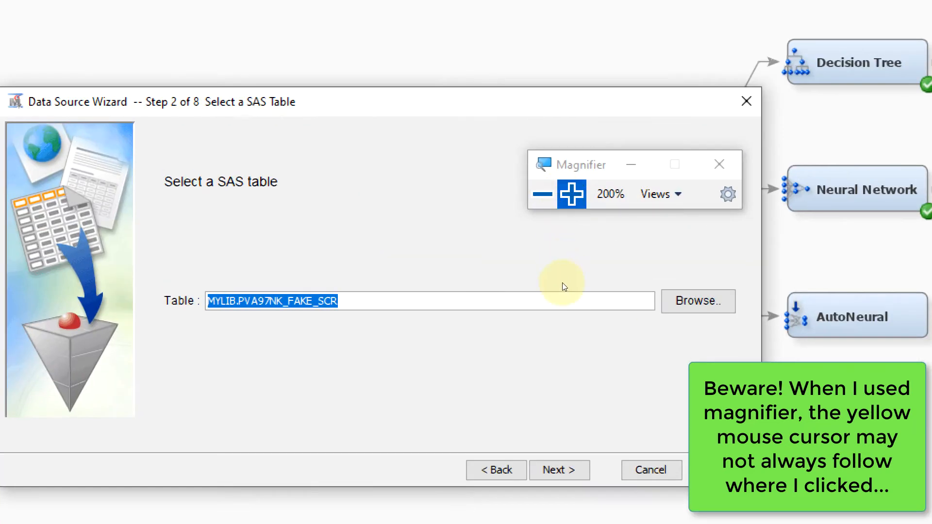
pyautogui.click(559, 470)
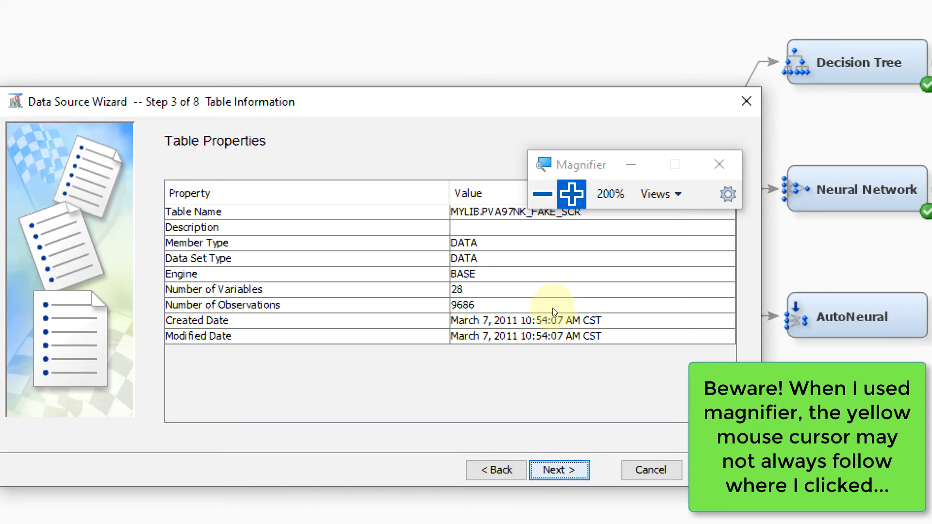
pyautogui.click(559, 470)
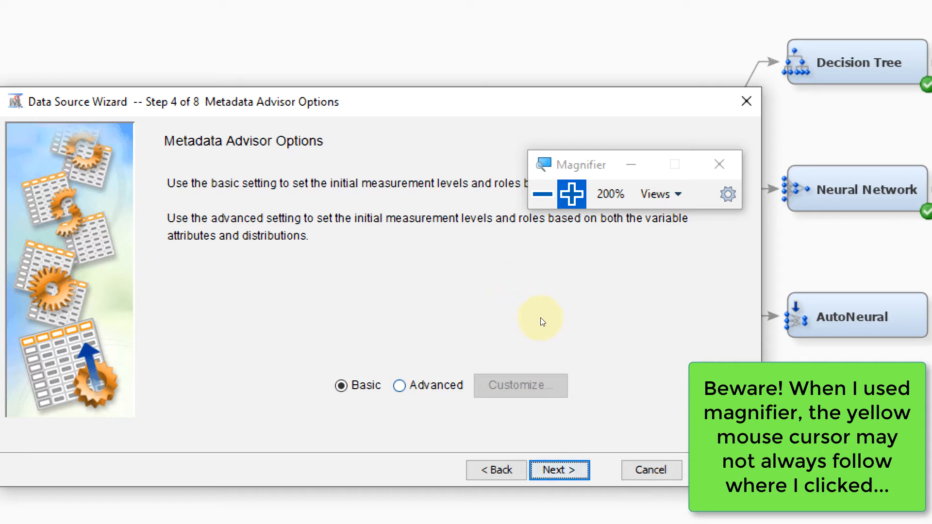
pyautogui.click(559, 469)
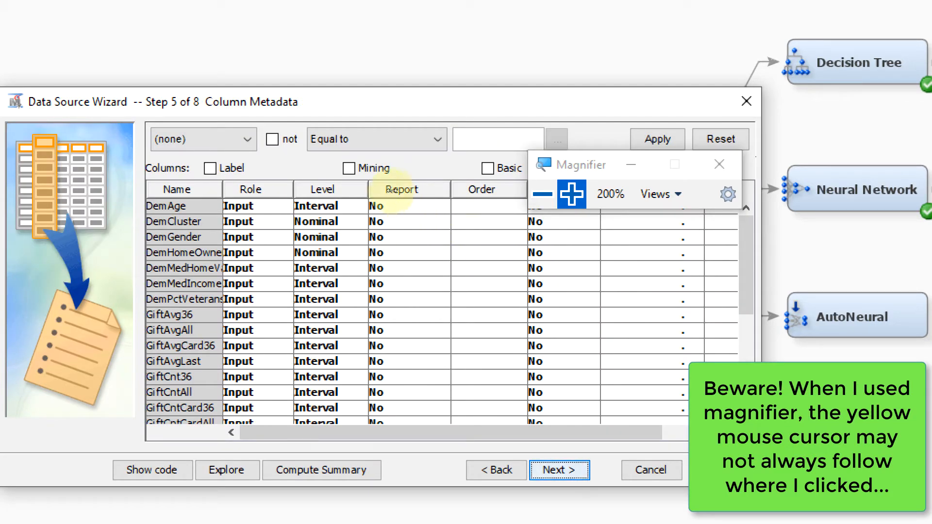
# Set the roles of both TARGET_B and TARGET_D to Rejected in the column metadata.
pyautogui.moveTo(391, 190); pyautogui.dragTo(406, 190)
pyautogui.scroll(-3, 399, 262)
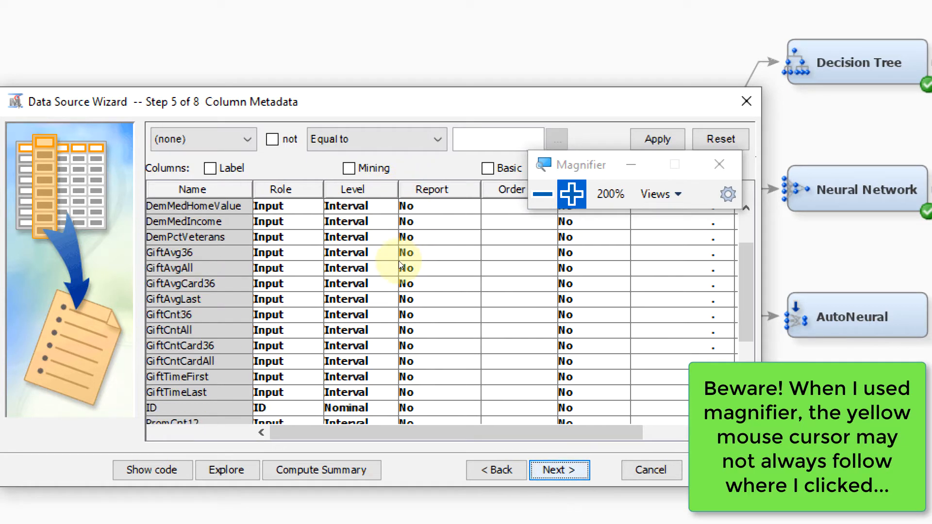
pyautogui.scroll(-1, 399, 261)
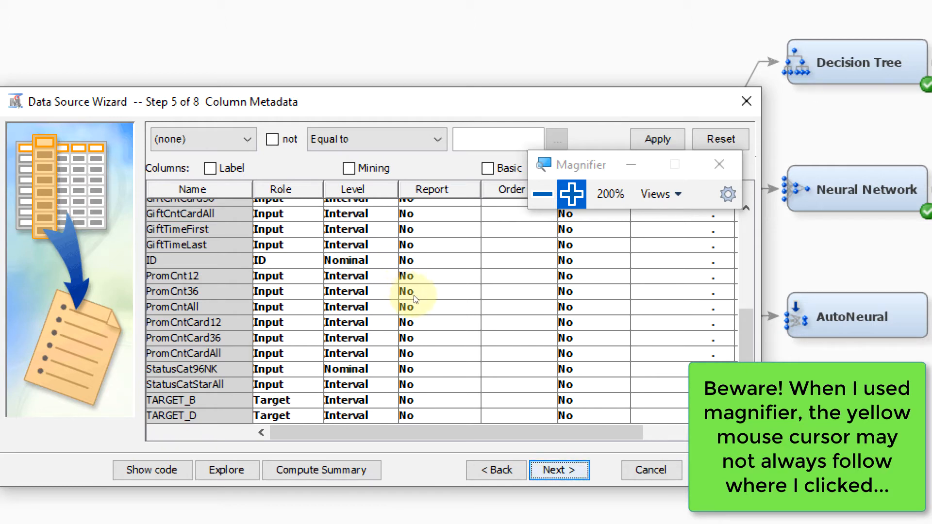
pyautogui.click(284, 400)
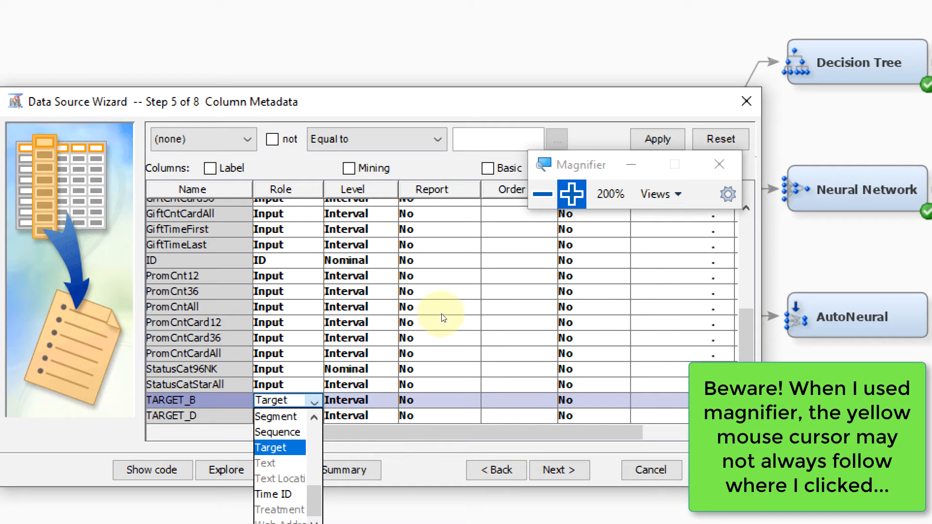
pyautogui.scroll(3, 286, 464)
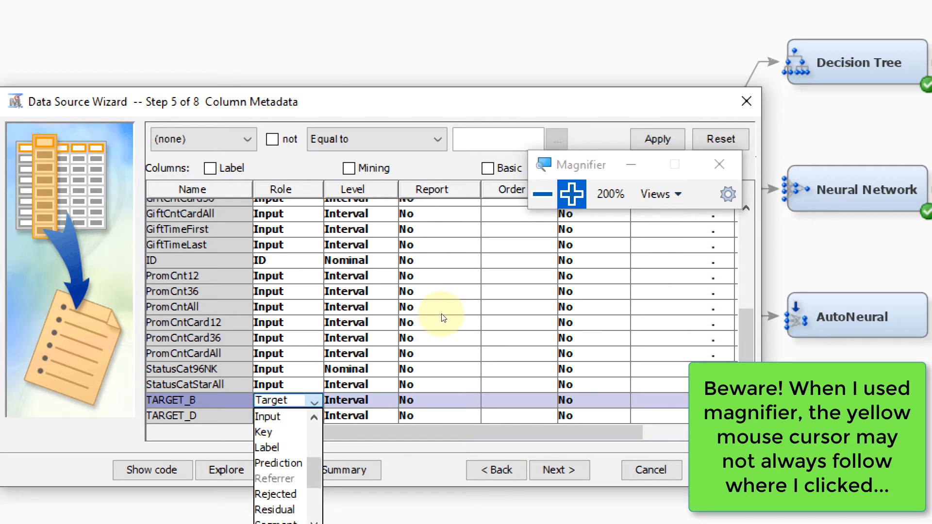
pyautogui.scroll(-2, 286, 463)
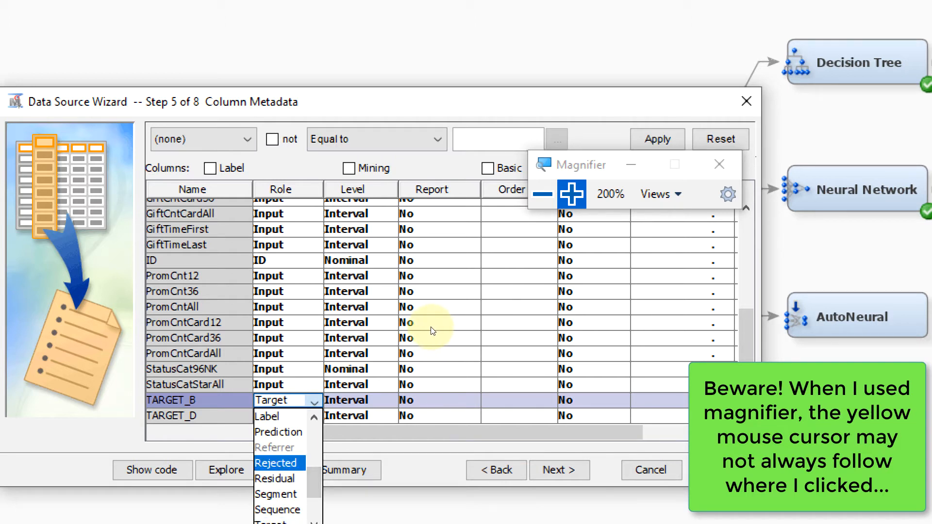
pyautogui.press('Return')
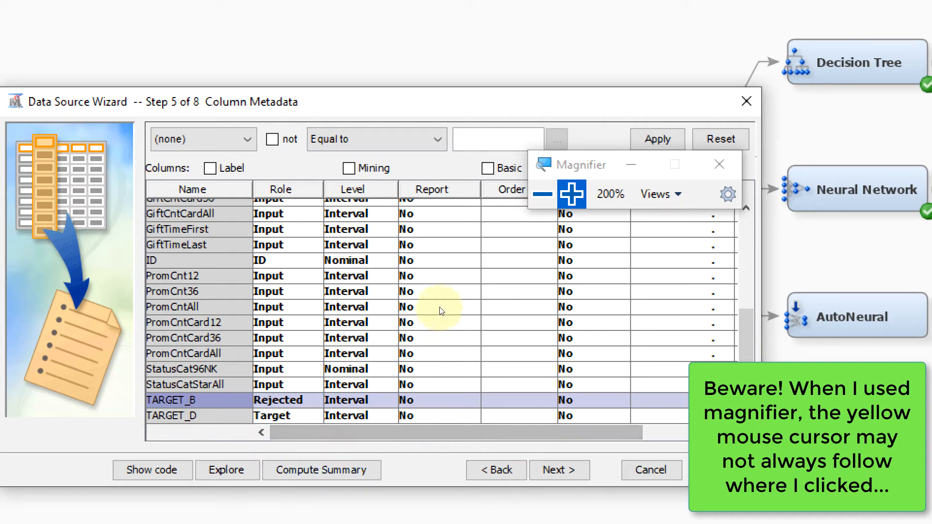
pyautogui.click(286, 415)
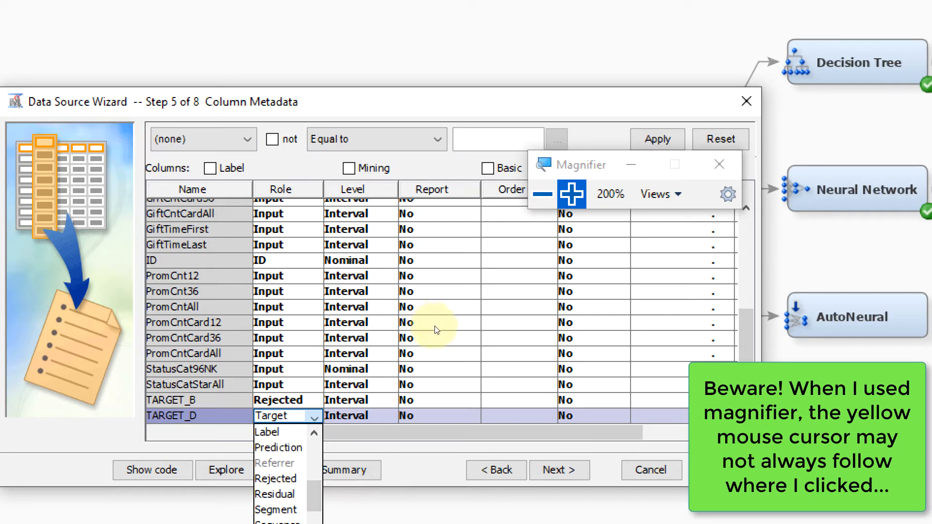
pyautogui.click(275, 479)
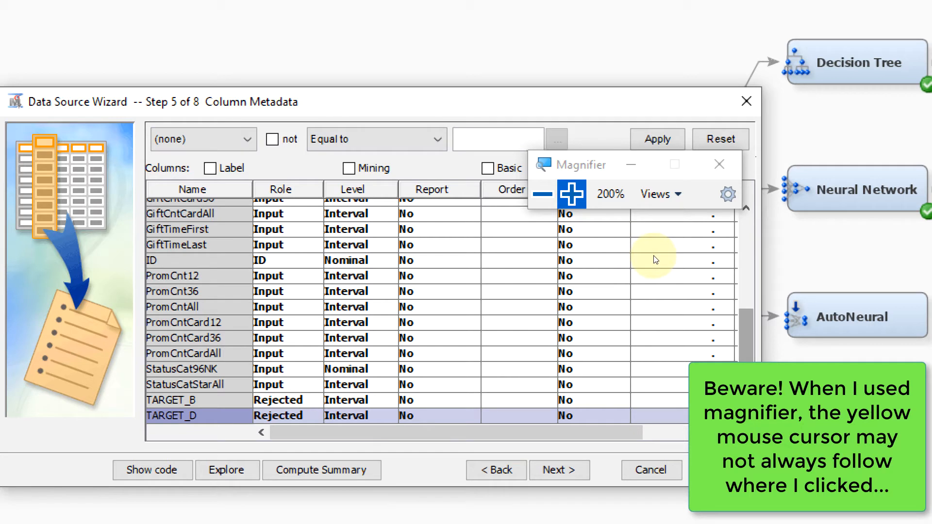
# Advance past the column metadata page and the sample page without creating a sample data set.
pyautogui.scroll(10, 654, 253)
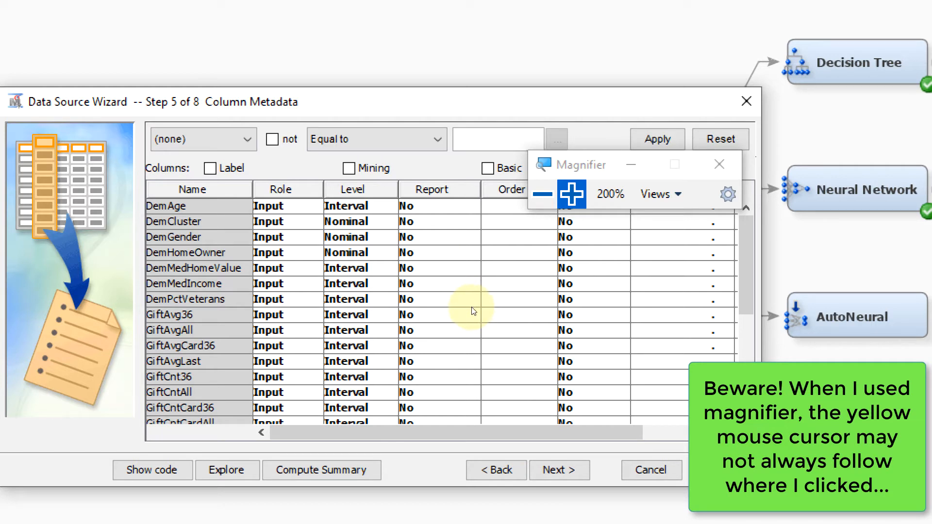
pyautogui.click(556, 203)
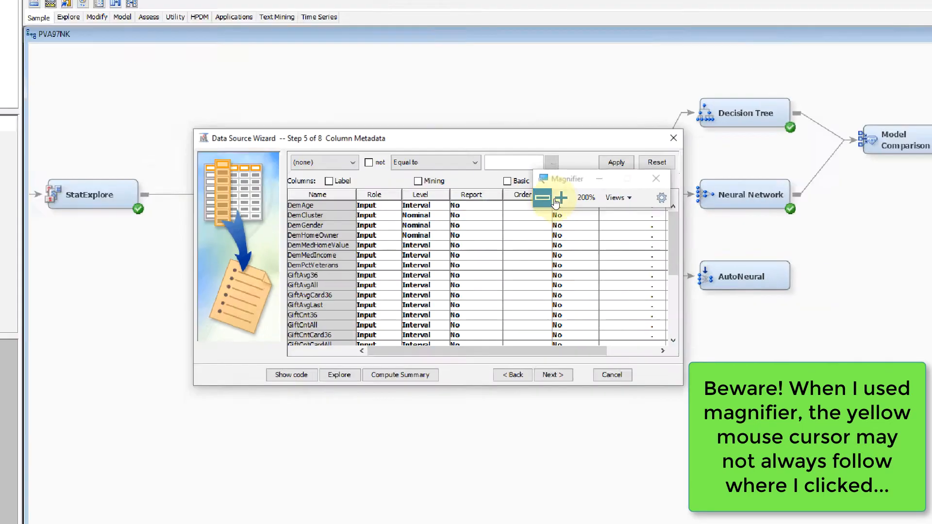
pyautogui.click(562, 333)
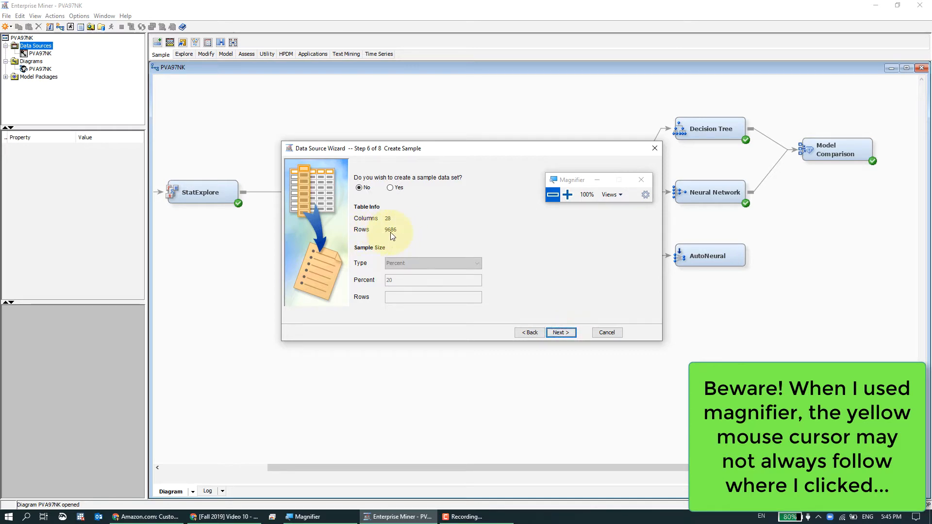
pyautogui.click(553, 331)
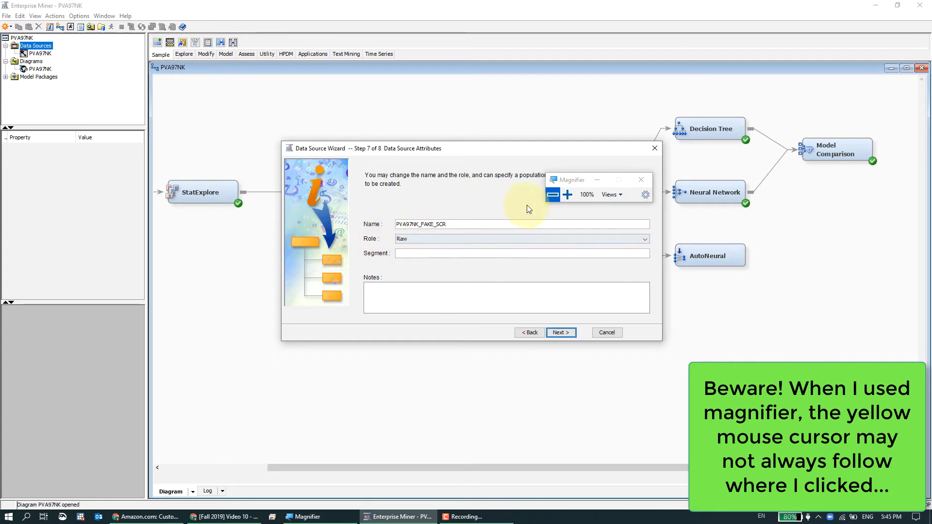
# Set the data source role to Score and finish the Data Source Wizard.
pyautogui.click(565, 194)
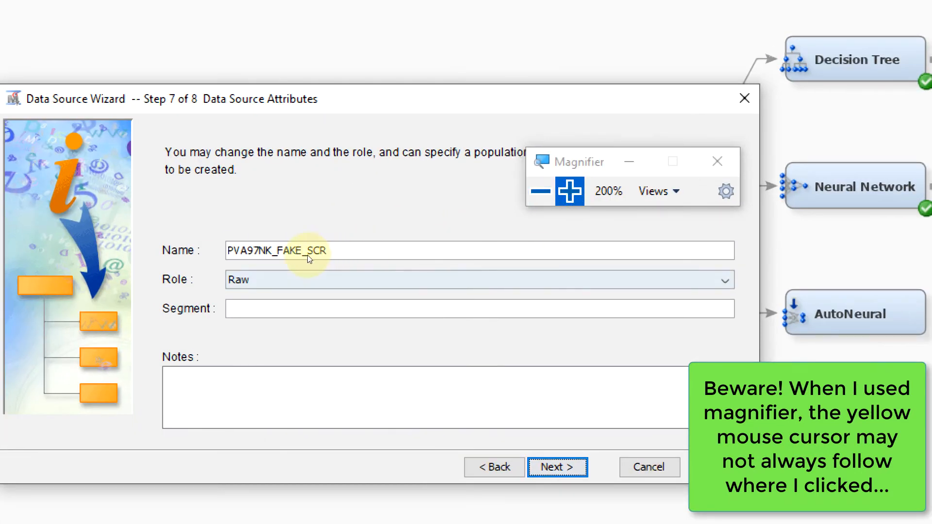
pyautogui.click(541, 192)
pyautogui.click(557, 191)
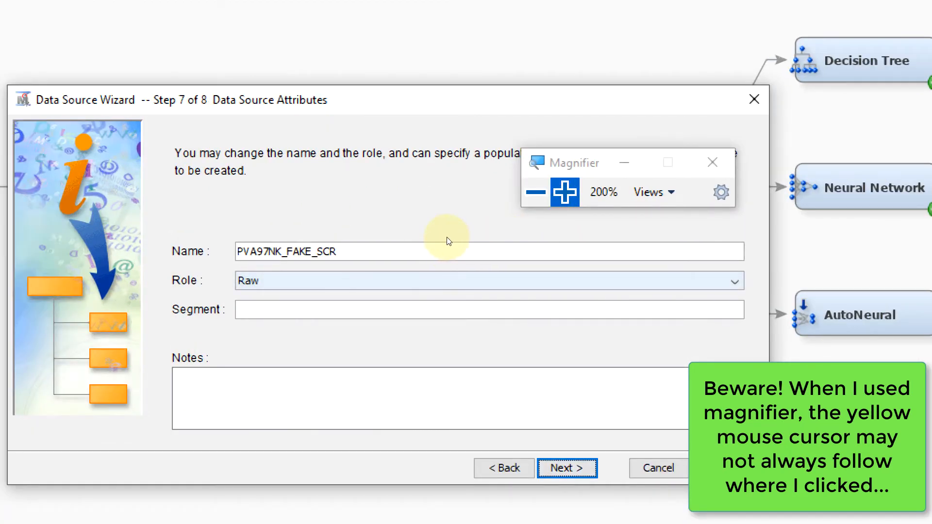
pyautogui.click(446, 281)
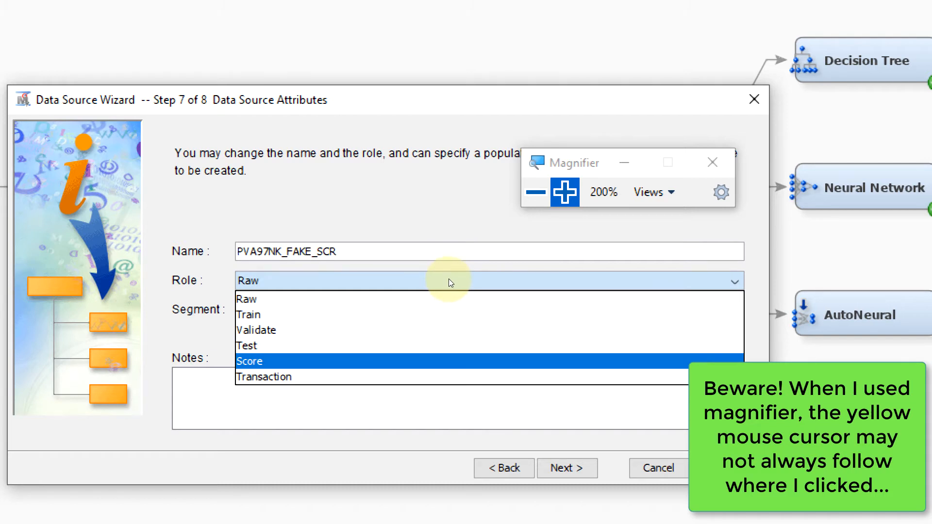
pyautogui.click(449, 361)
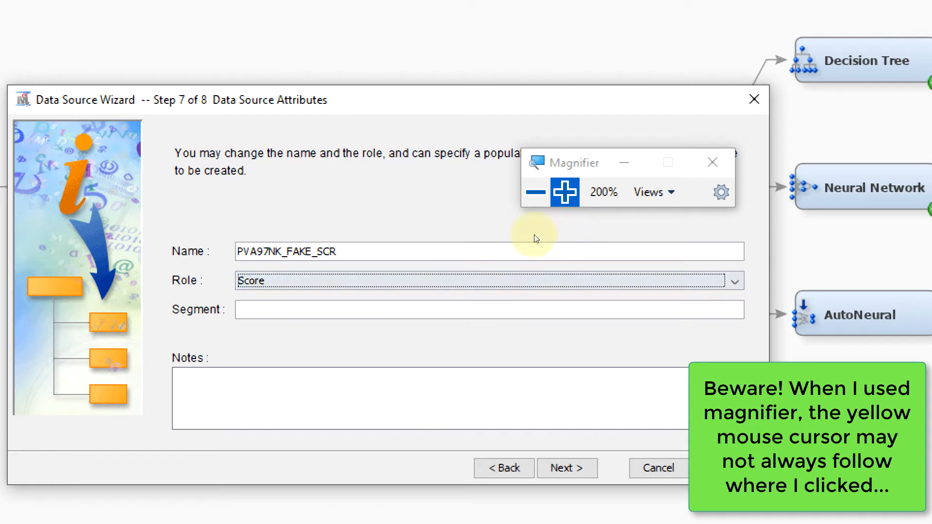
pyautogui.click(536, 192)
pyautogui.click(562, 332)
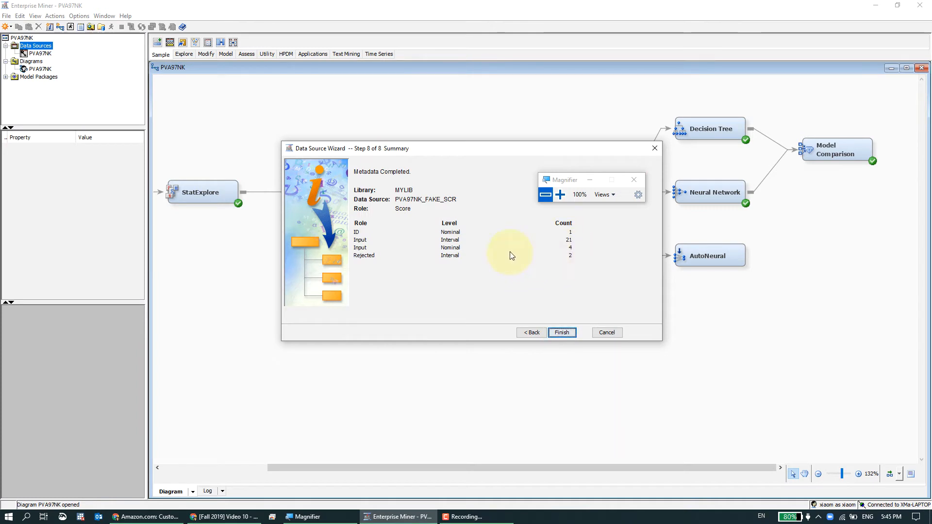
pyautogui.click(561, 332)
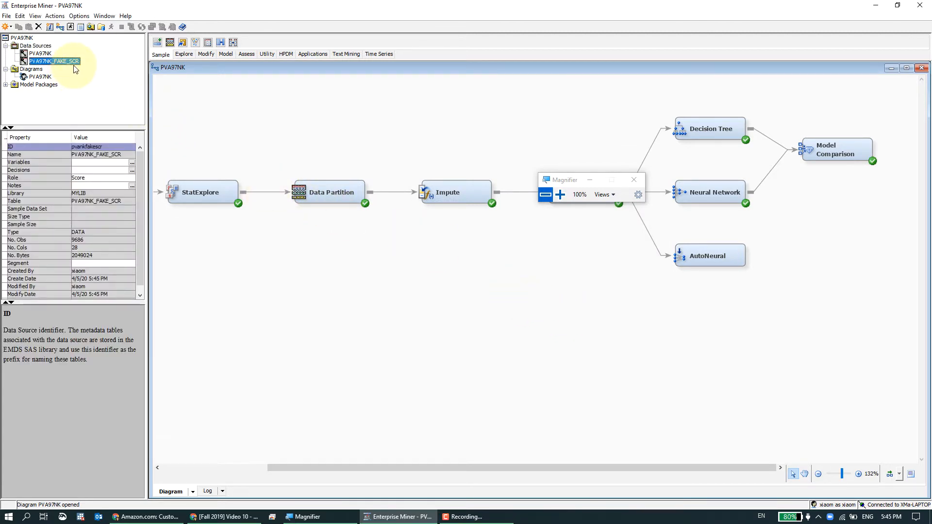
# Add the PVA97NK_FAKE_SCR data source to the diagram below the Model Comparison node.
pyautogui.moveTo(552, 179); pyautogui.dragTo(536, 102)
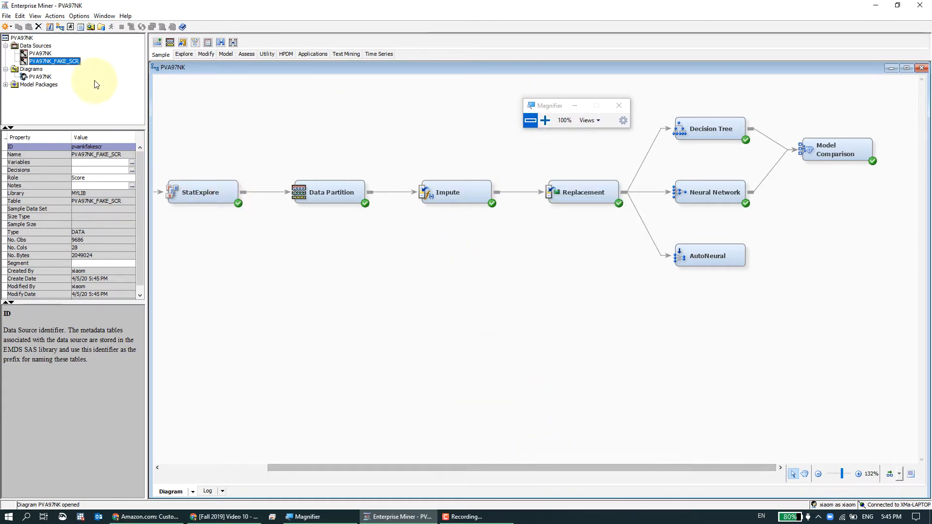
pyautogui.moveTo(54, 61); pyautogui.dragTo(716, 192)
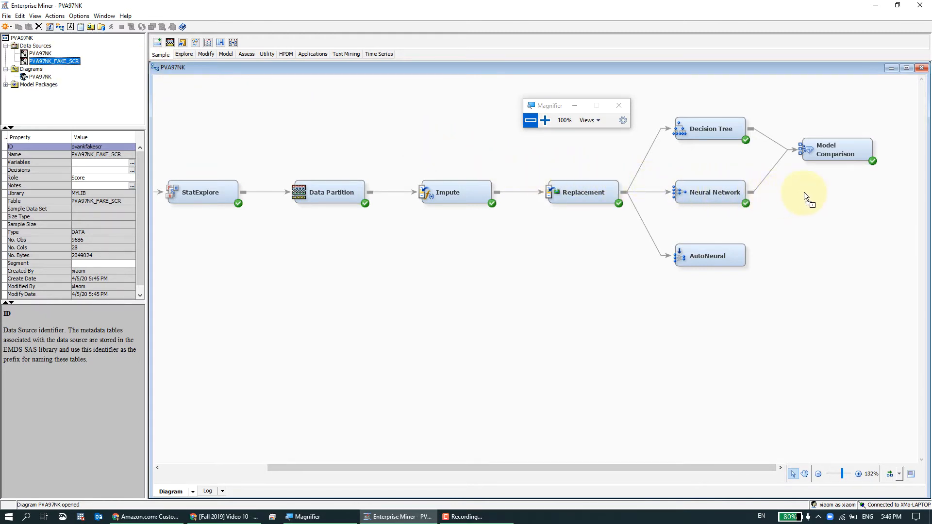
pyautogui.moveTo(799, 194); pyautogui.dragTo(799, 195)
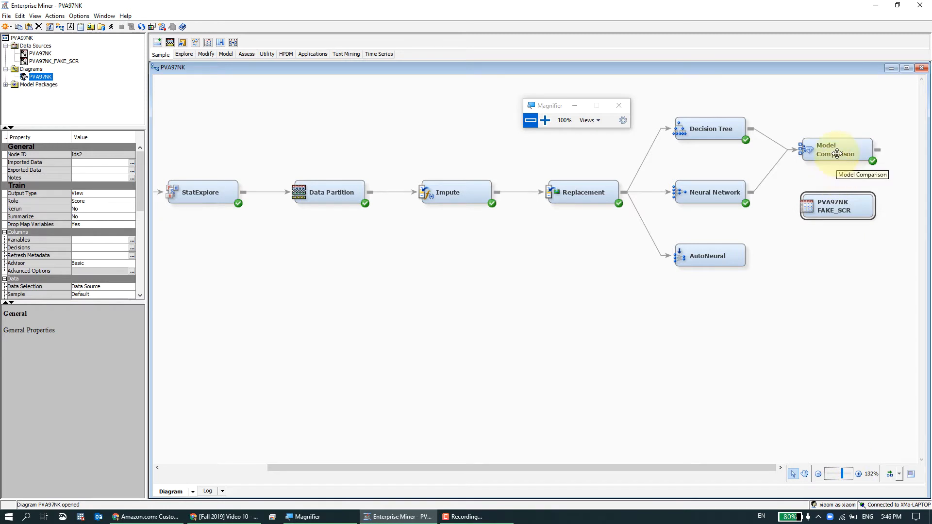
pyautogui.click(841, 185)
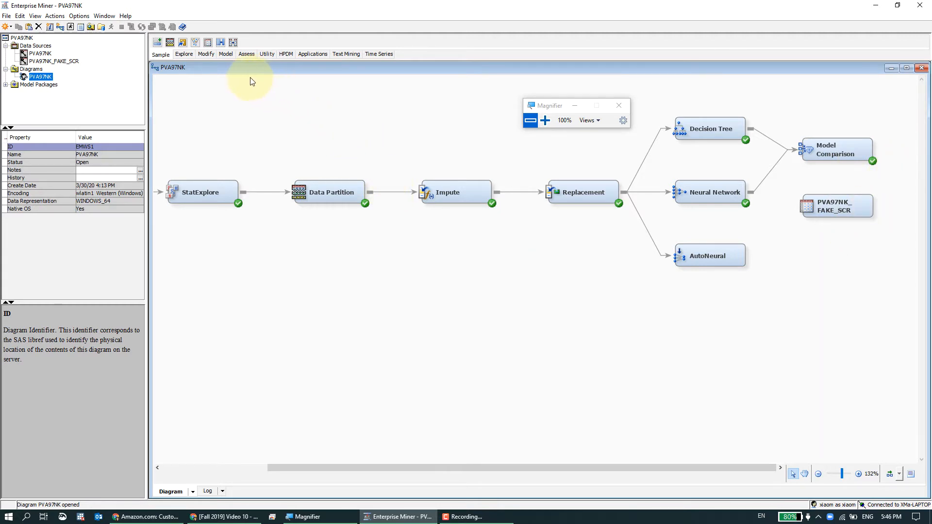
# Add a Score node right of Model Comparison and connect Model Comparison and the PVA97NK_FAKE_SCR node to it.
pyautogui.click(267, 55)
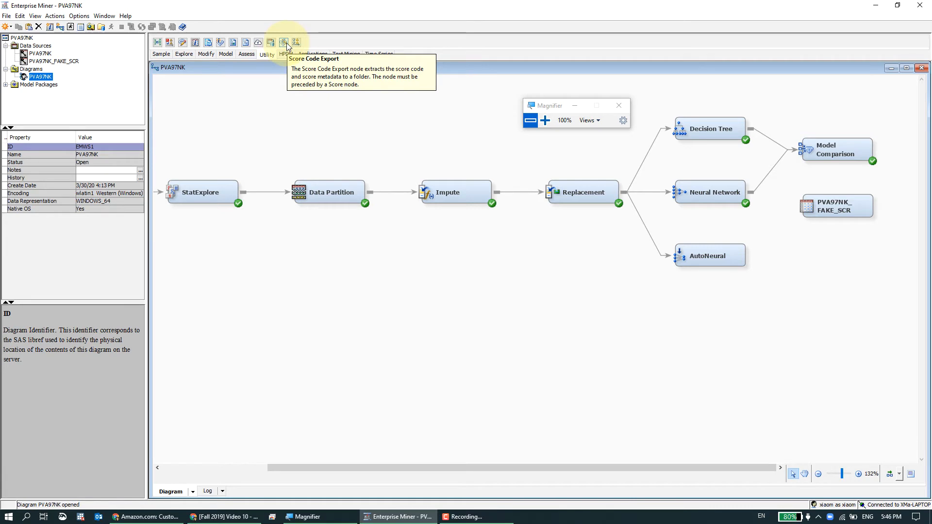
pyautogui.click(241, 56)
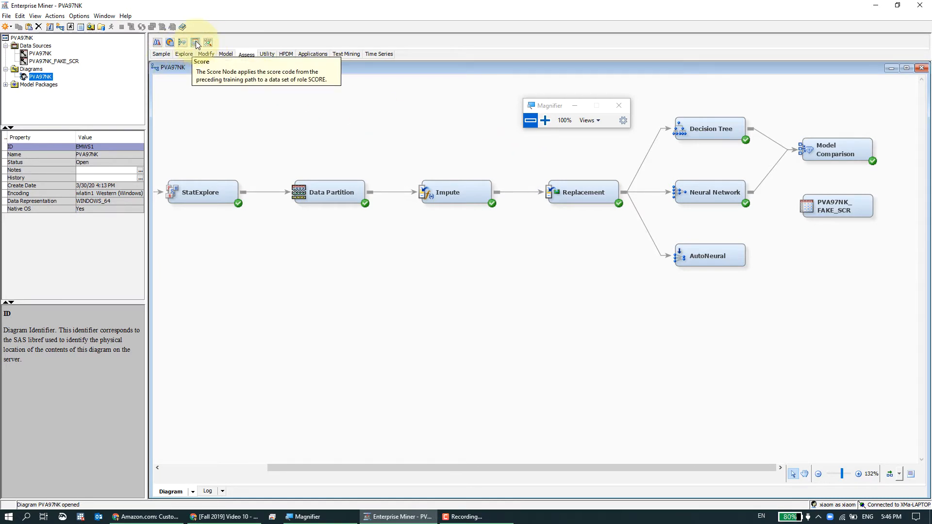
pyautogui.moveTo(196, 44); pyautogui.dragTo(599, 155)
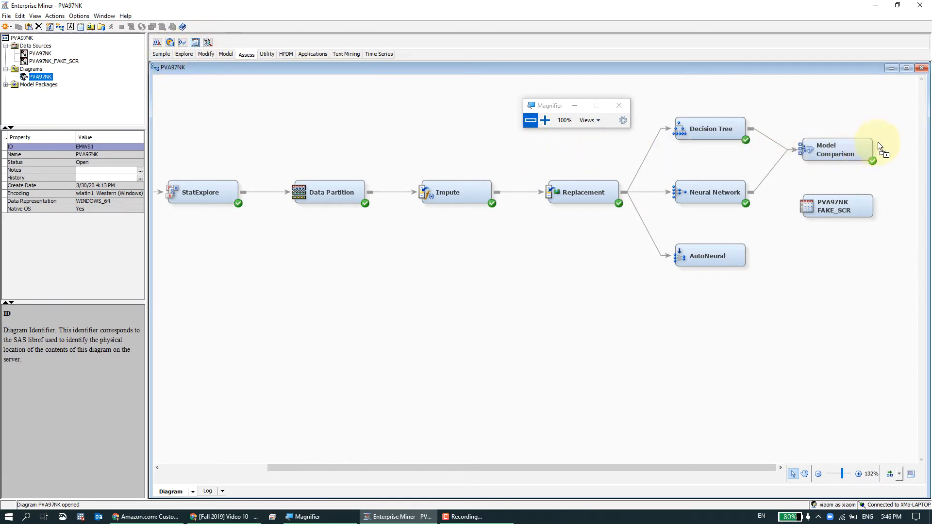
pyautogui.moveTo(877, 142); pyautogui.dragTo(844, 252)
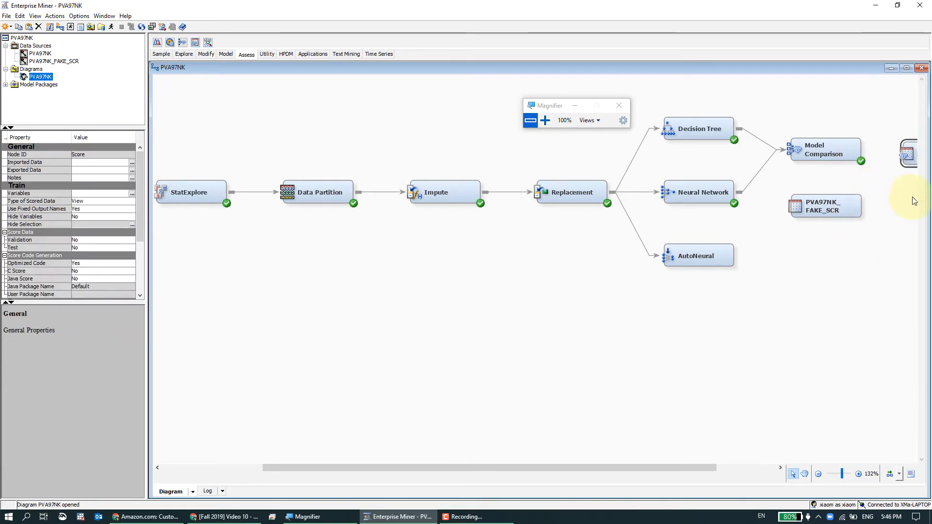
pyautogui.moveTo(706, 466); pyautogui.dragTo(791, 470)
pyautogui.moveTo(823, 166)
pyautogui.mouseDown()
pyautogui.moveTo(836, 187)
pyautogui.moveTo(833, 208)
pyautogui.moveTo(836, 175)
pyautogui.moveTo(828, 210)
pyautogui.moveTo(838, 180)
pyautogui.mouseUp()
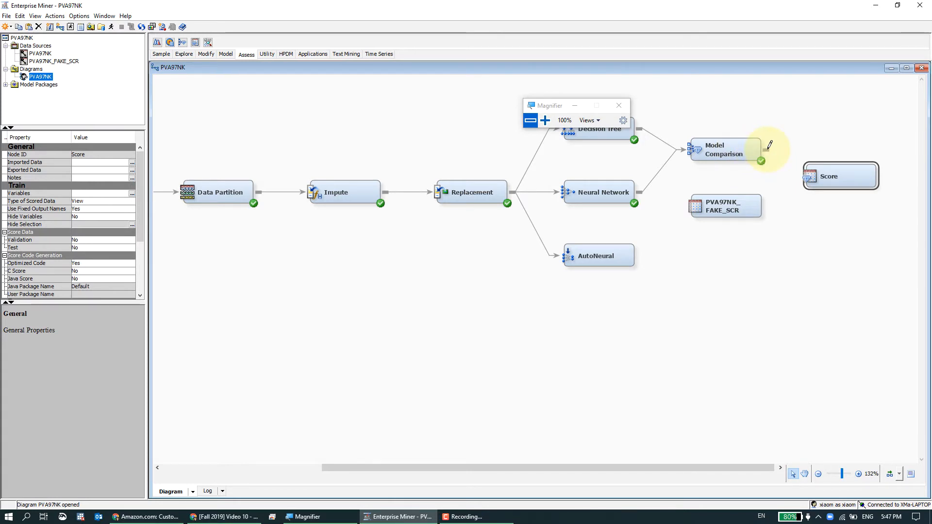
pyautogui.moveTo(769, 145); pyautogui.dragTo(815, 171)
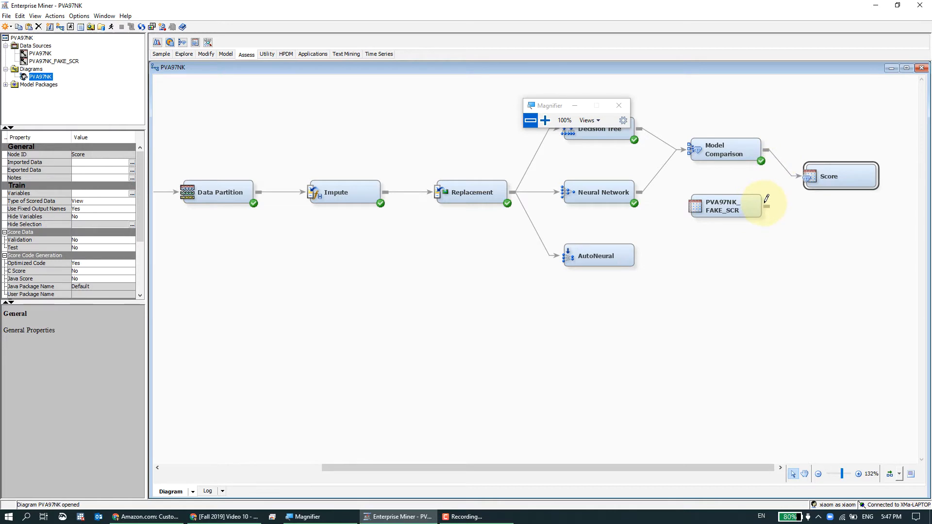
pyautogui.moveTo(765, 203); pyautogui.dragTo(823, 171)
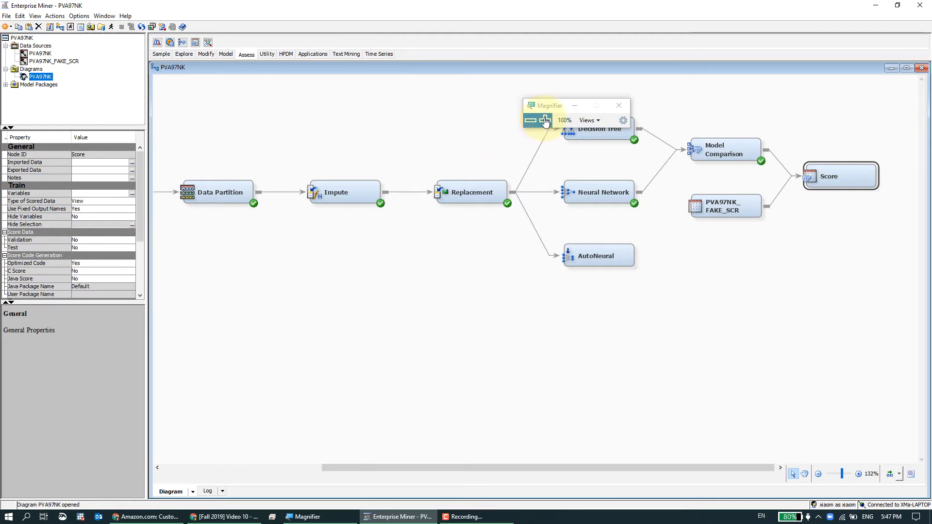
pyautogui.moveTo(542, 108); pyautogui.dragTo(172, 218)
pyautogui.click(166, 233)
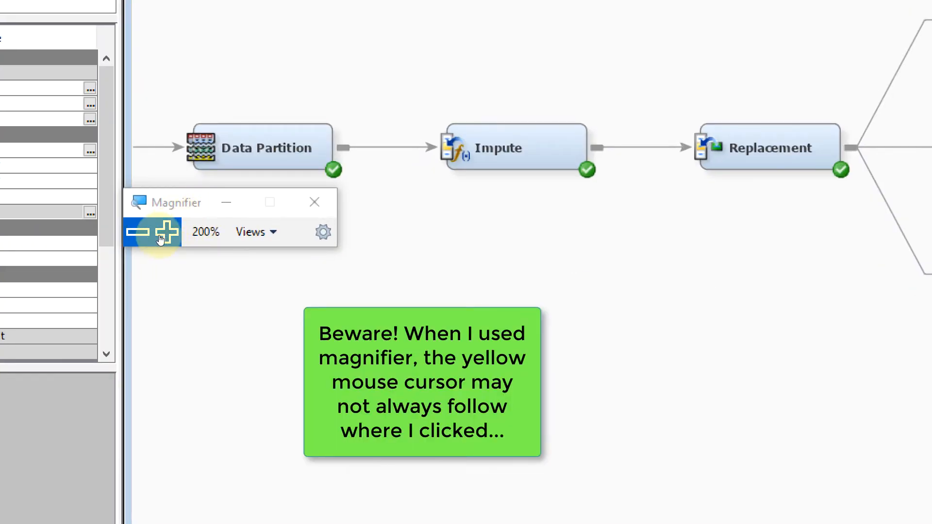
pyautogui.click(138, 232)
pyautogui.moveTo(183, 222); pyautogui.dragTo(37, 313)
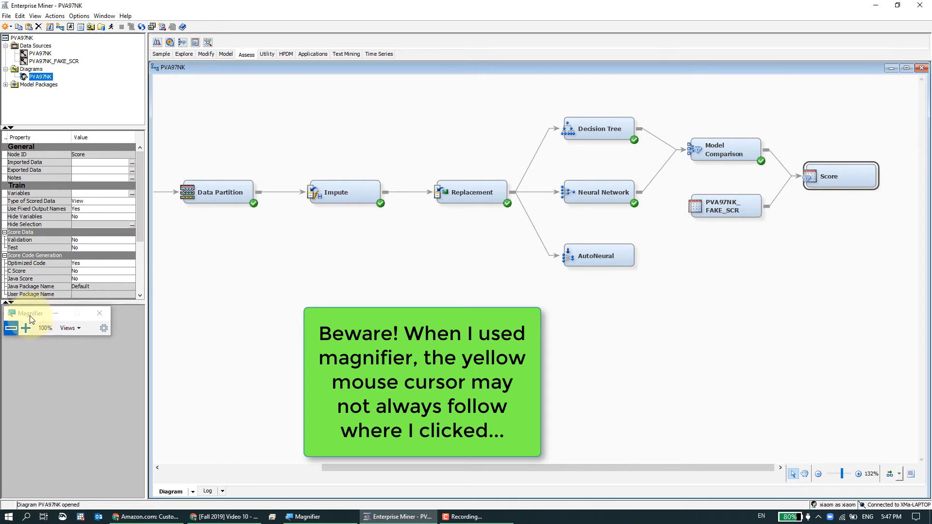
pyautogui.click(25, 329)
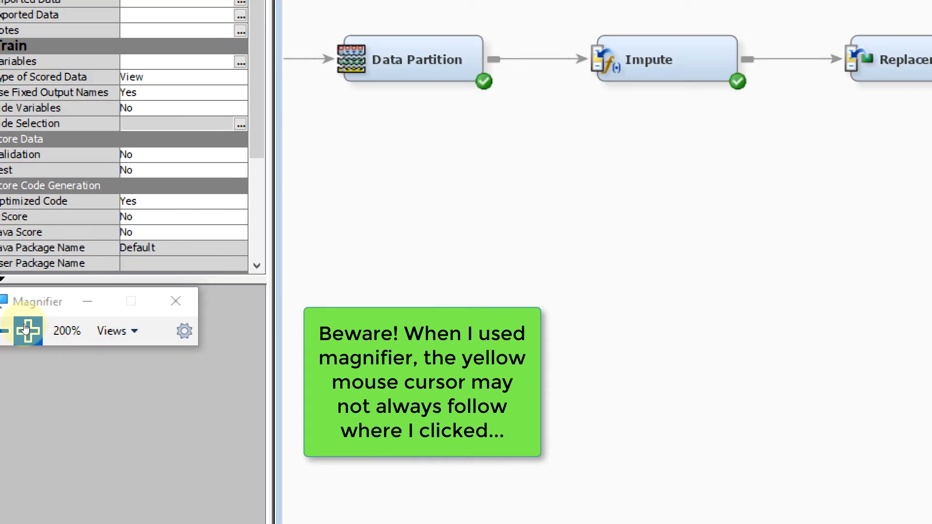
pyautogui.click(4, 330)
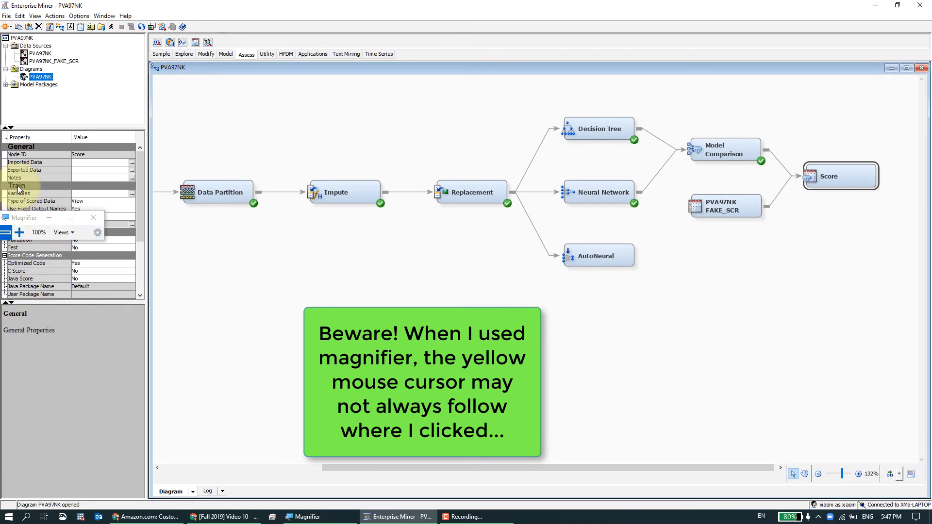
pyautogui.moveTo(18, 190); pyautogui.dragTo(25, 100)
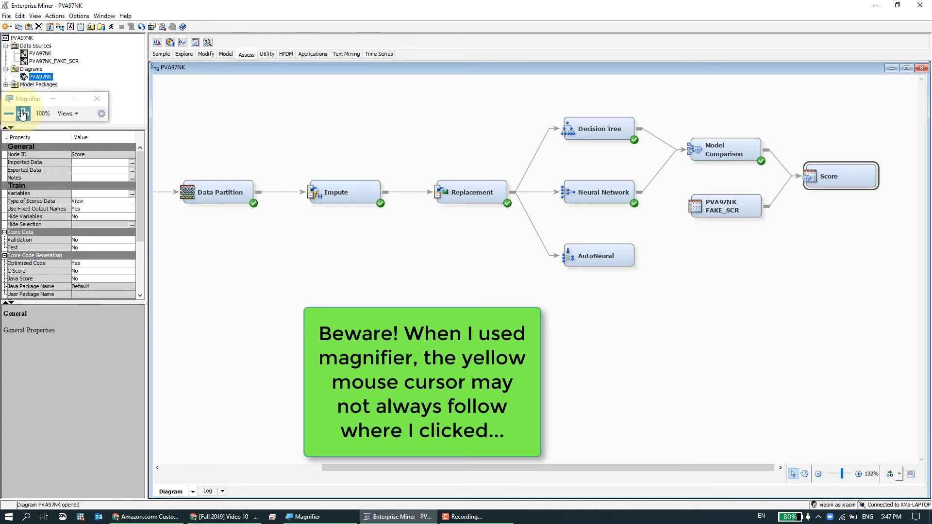
pyautogui.click(23, 114)
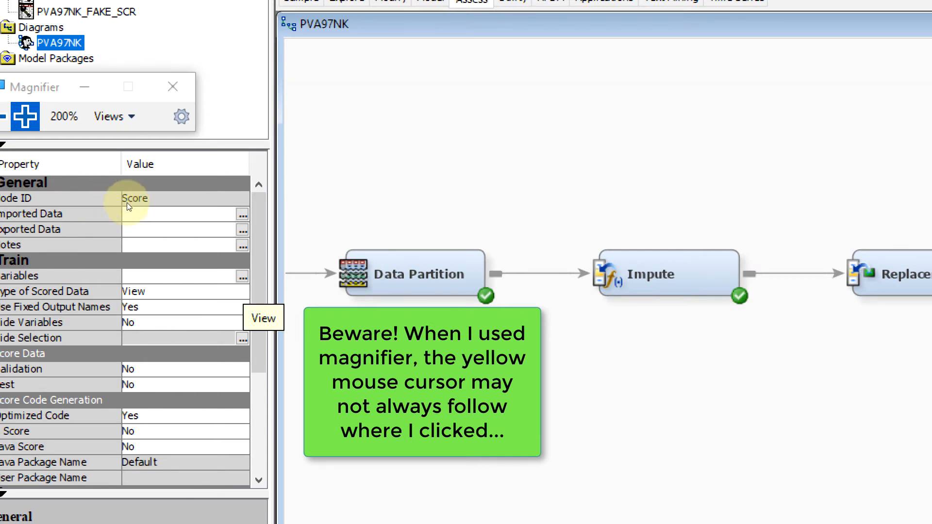
# Review the Score node's properties.
pyautogui.scroll(-4, 127, 203)
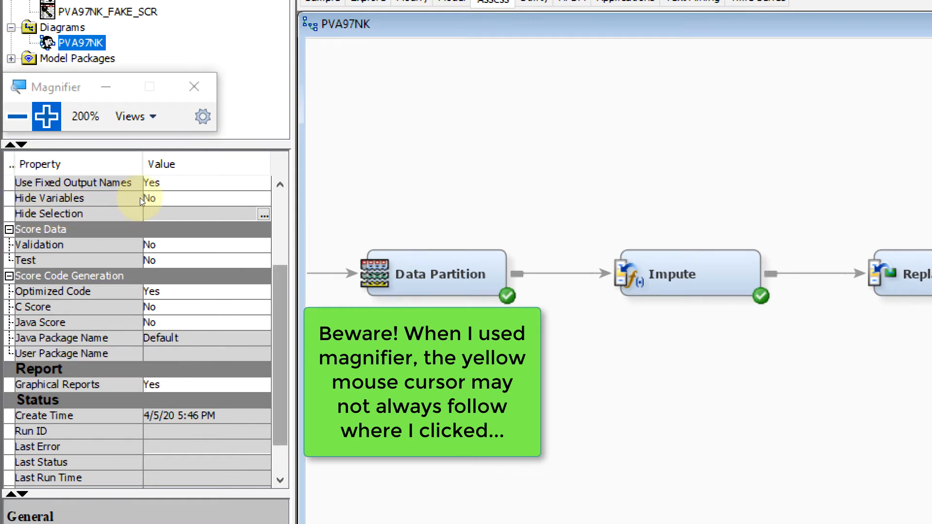
pyautogui.scroll(2, 140, 197)
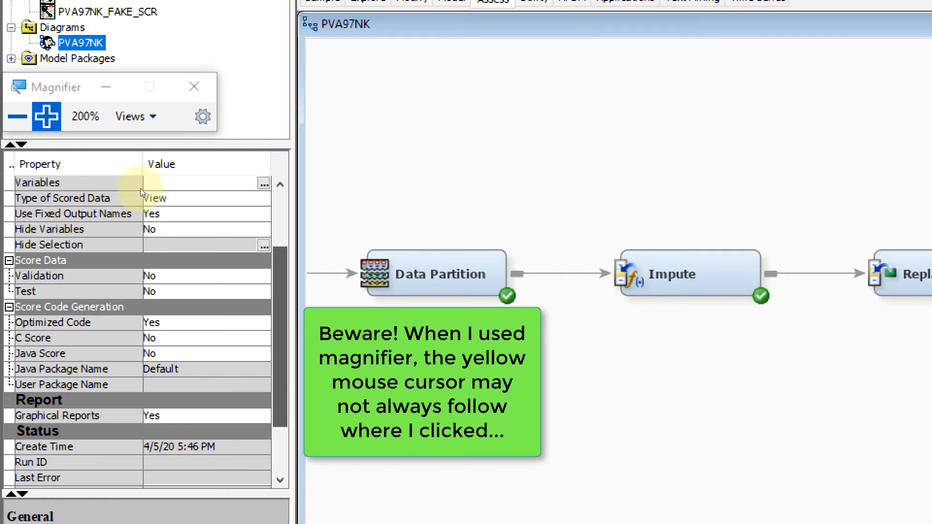
pyautogui.scroll(2, 142, 184)
pyautogui.scroll(-3, 136, 192)
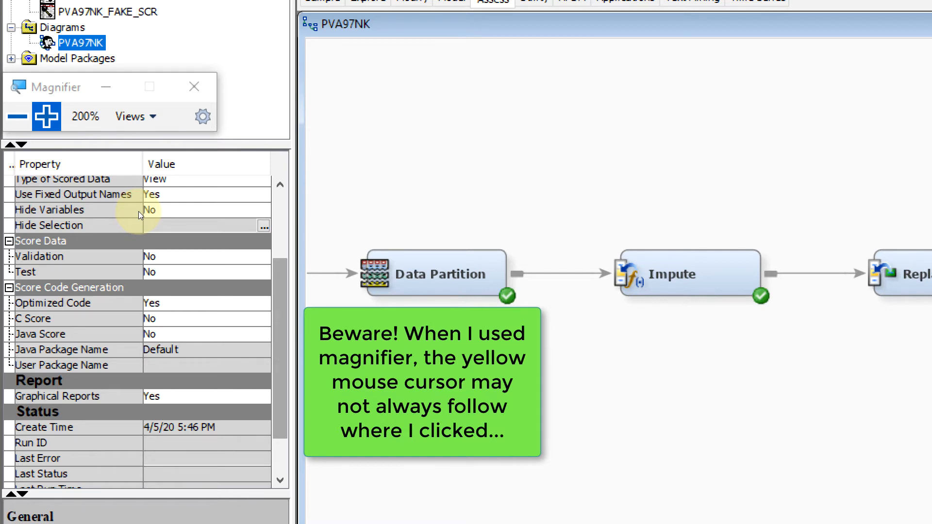
pyautogui.scroll(-3, 138, 214)
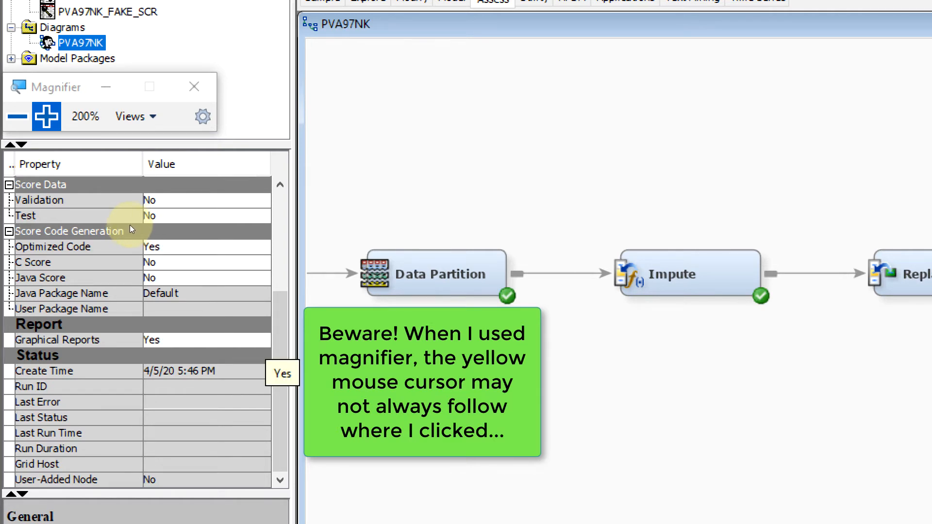
pyautogui.scroll(1, 140, 214)
pyautogui.scroll(3, 140, 203)
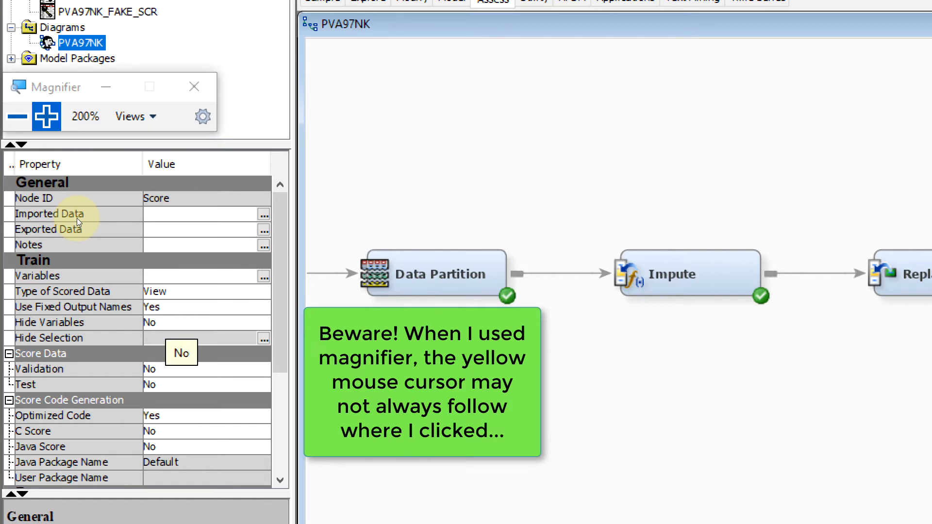
pyautogui.click(17, 116)
pyautogui.click(98, 100)
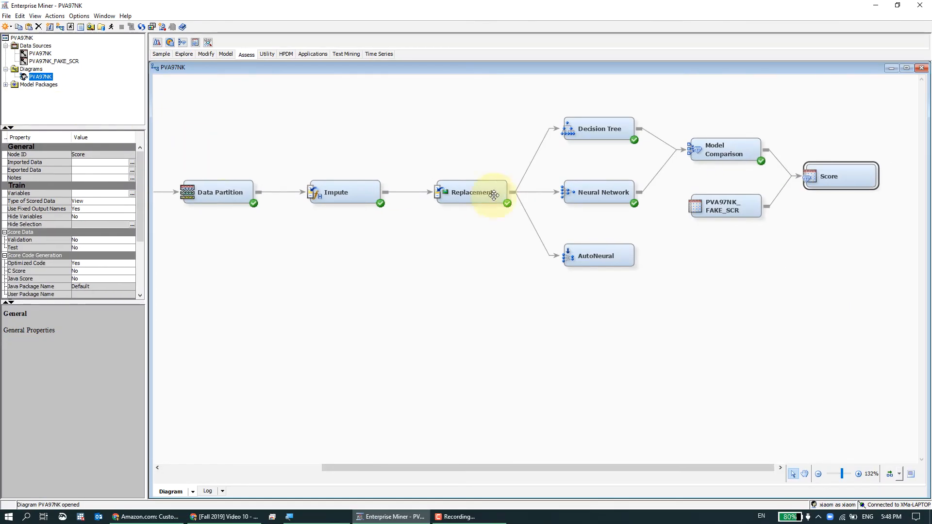
# Run the Score node.
pyautogui.rightClick(811, 180)
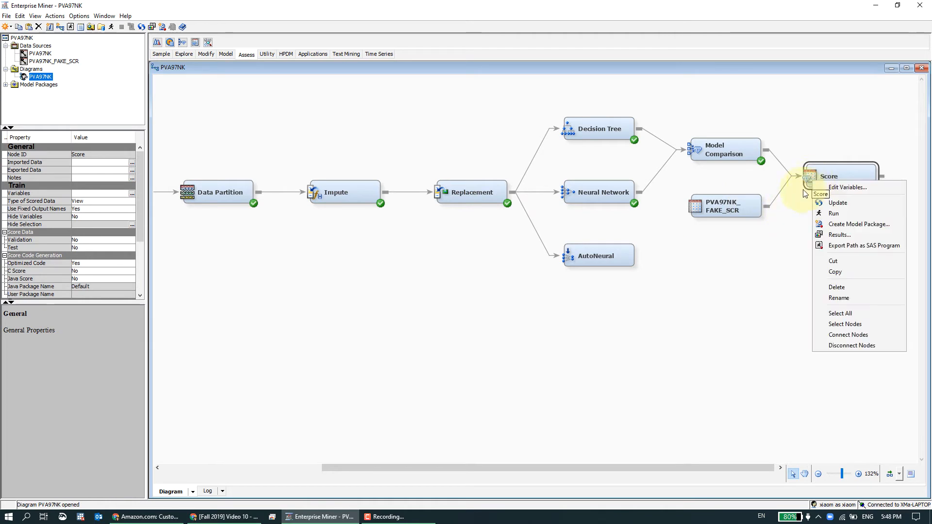
pyautogui.click(832, 214)
pyautogui.click(780, 468)
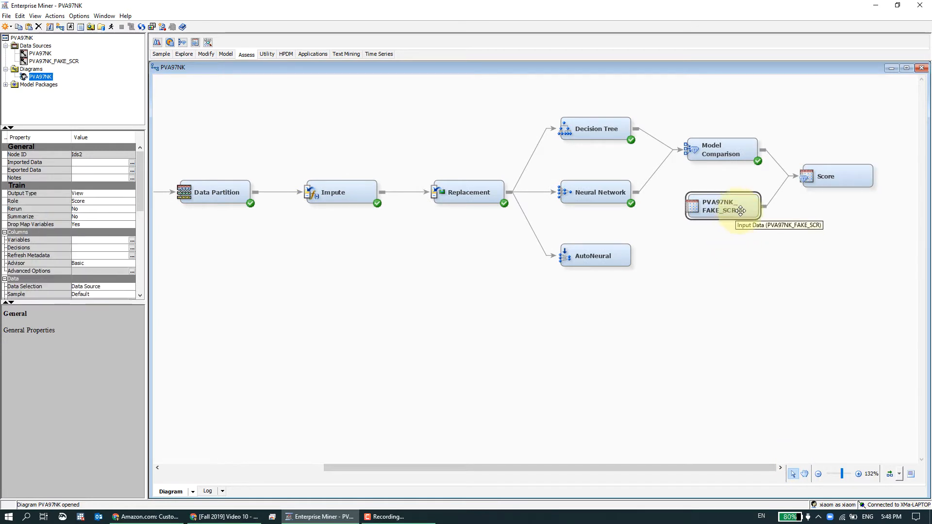
# Run the path ending at the Score node and acknowledge the completed run.
pyautogui.click(816, 214)
pyautogui.click(752, 204)
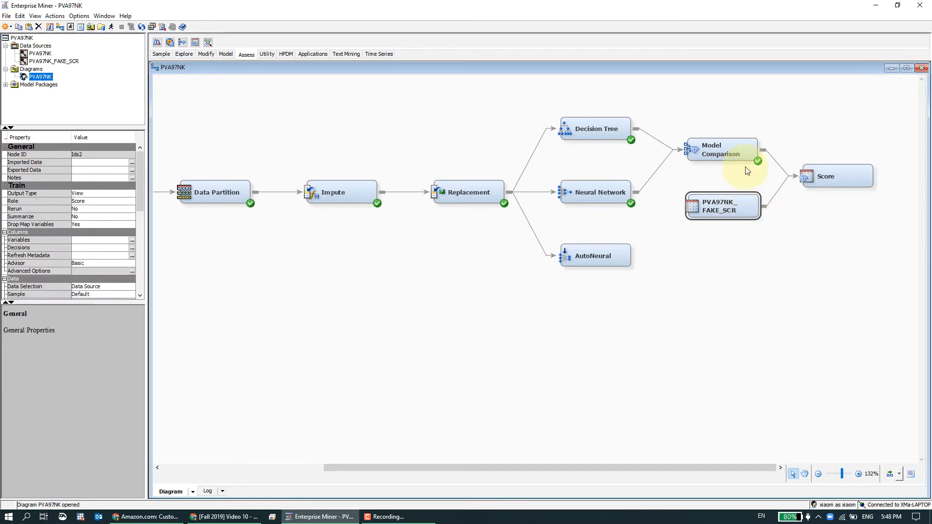
pyautogui.click(744, 155)
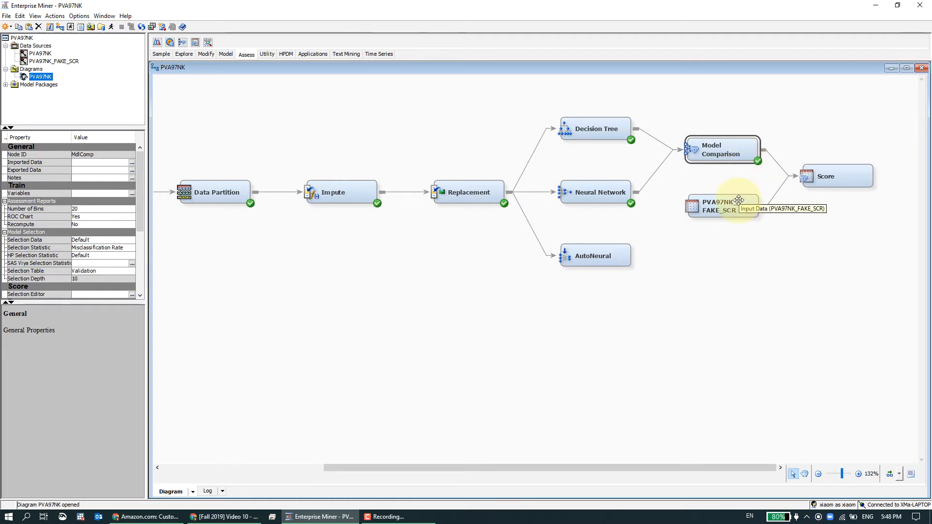
pyautogui.rightClick(816, 184)
pyautogui.click(824, 218)
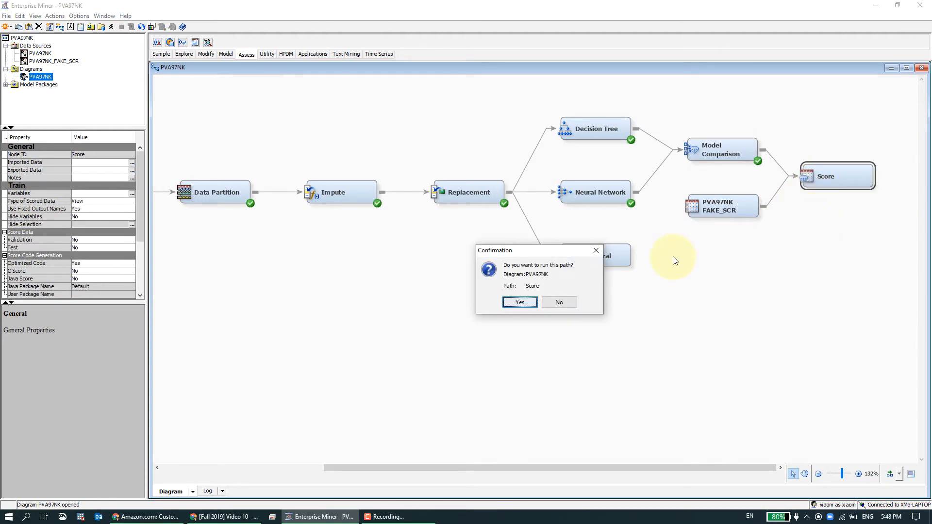
pyautogui.click(531, 301)
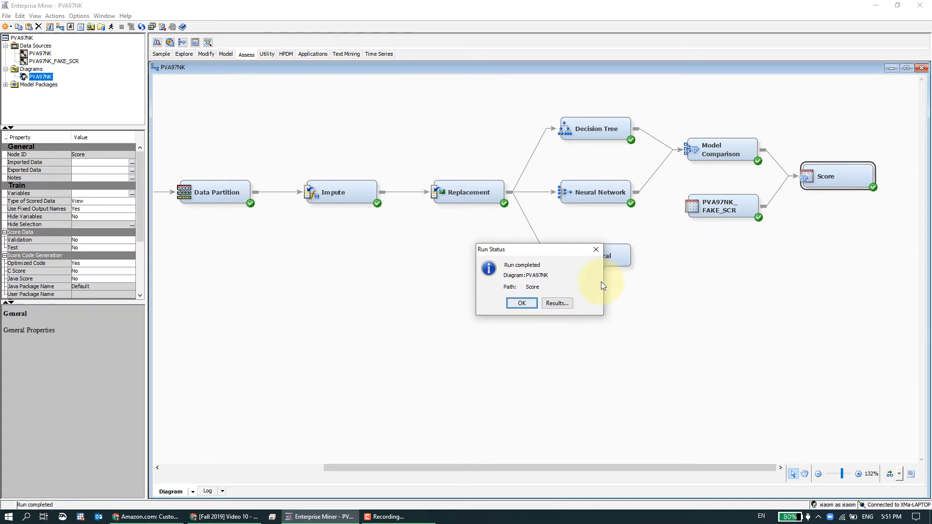
pyautogui.click(534, 307)
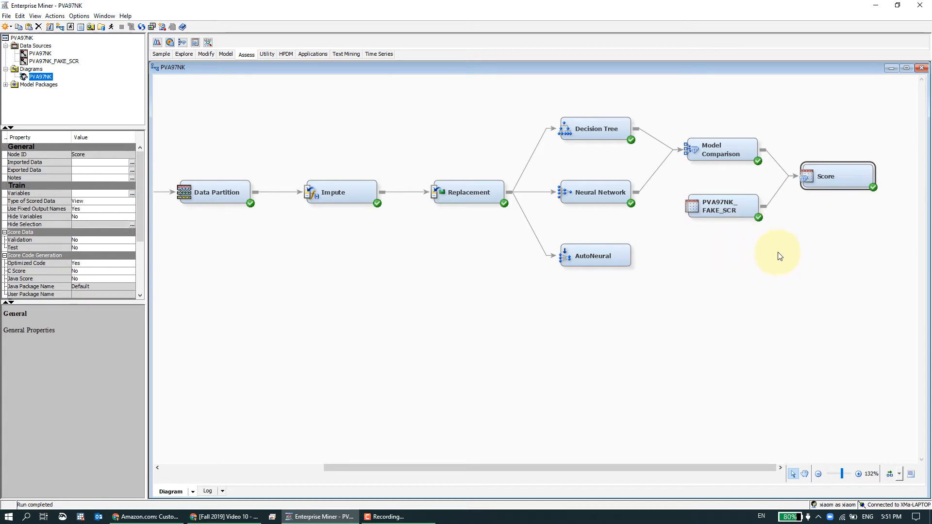
# Open the Score node's results and scroll down in the Output window.
pyautogui.rightClick(830, 187)
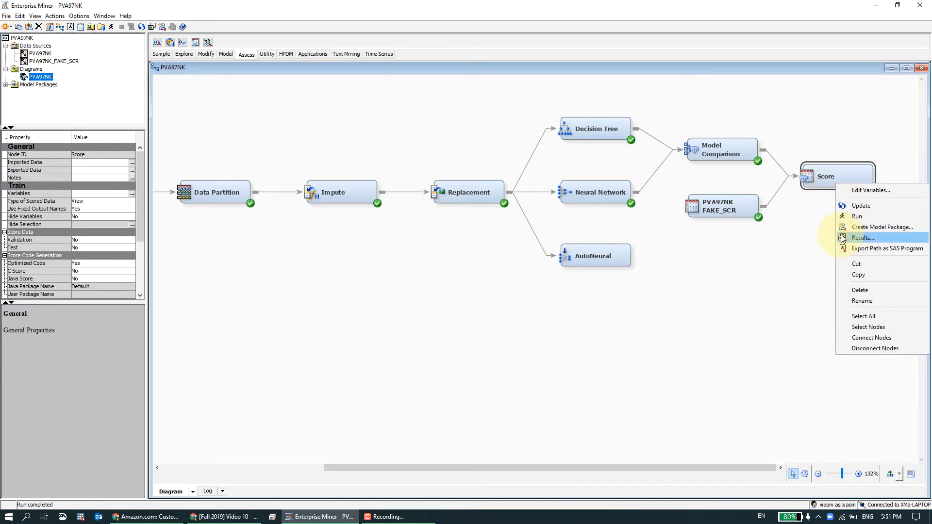
pyautogui.click(862, 238)
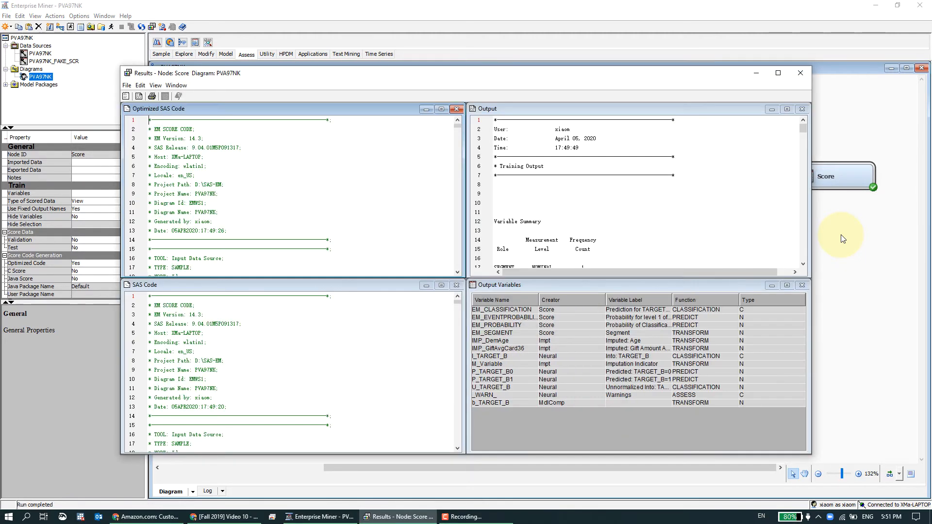
pyautogui.click(804, 129)
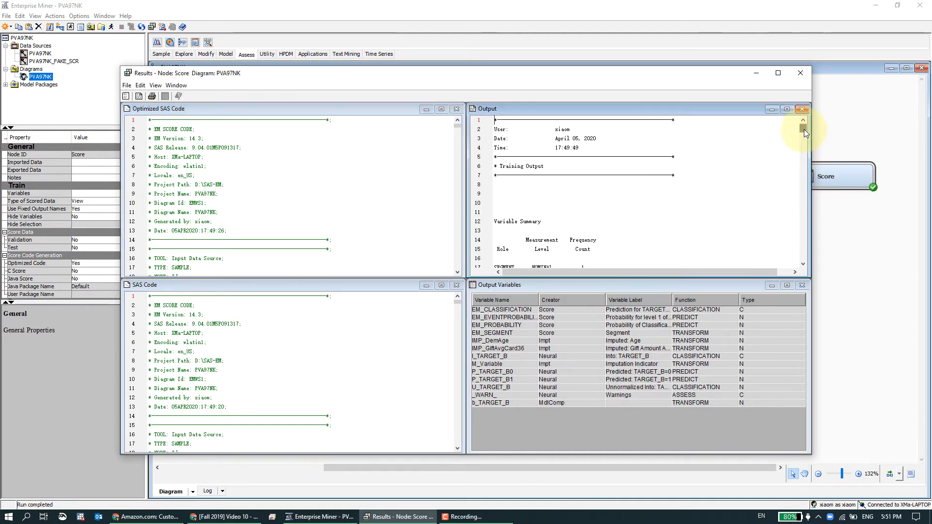
pyautogui.moveTo(804, 129); pyautogui.dragTo(805, 132)
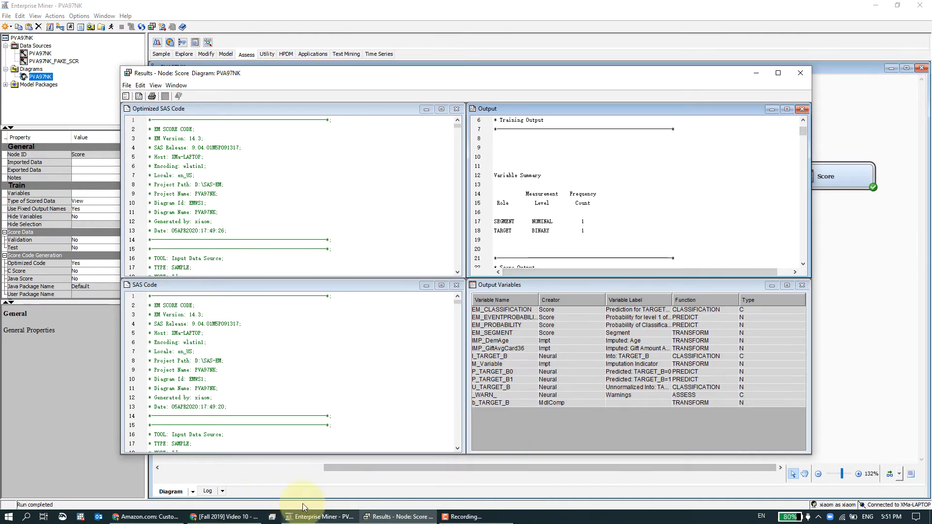
# Switch to the Windows Magnifier app and move its window above the results window.
pyautogui.press('super+s')
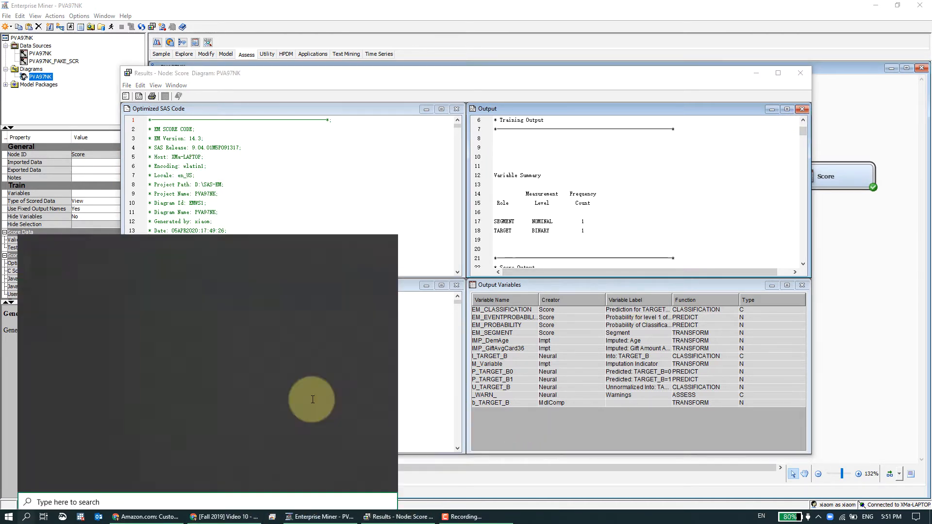
pyautogui.write('magni')
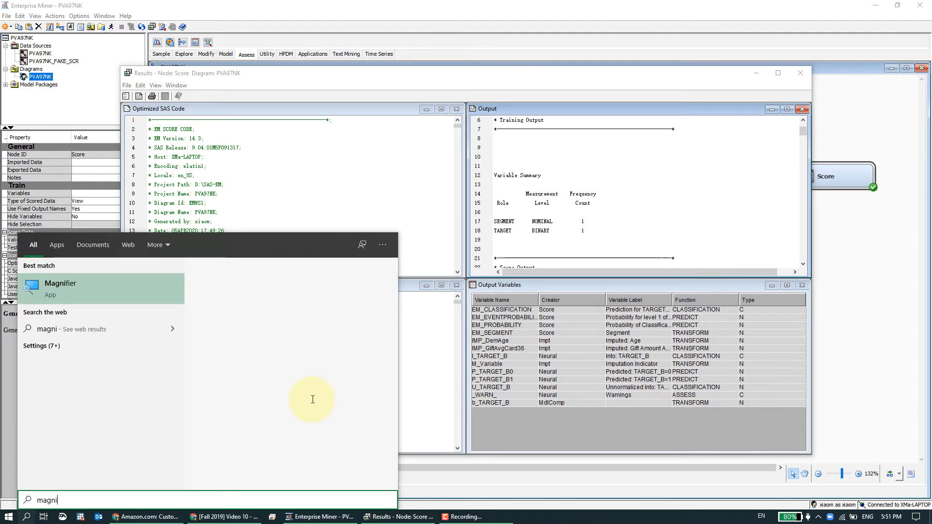
pyautogui.press('Return')
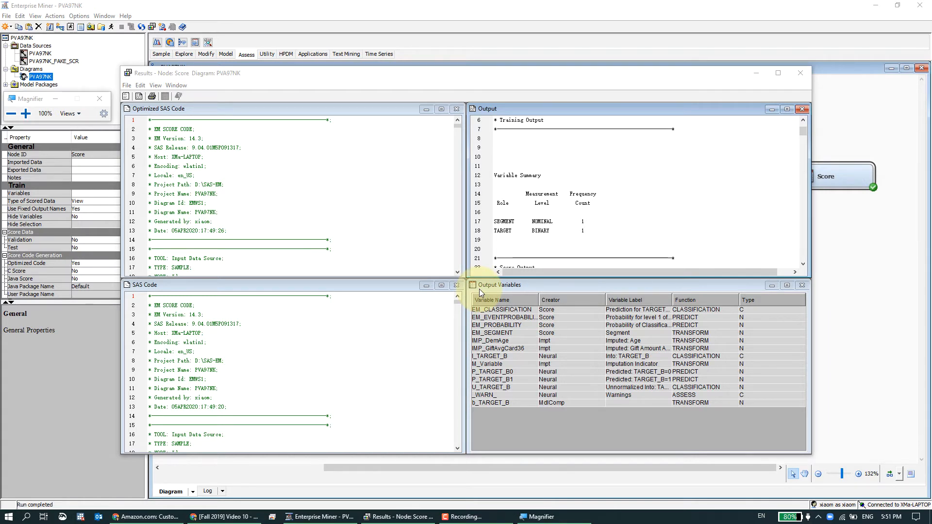
pyautogui.click(521, 514)
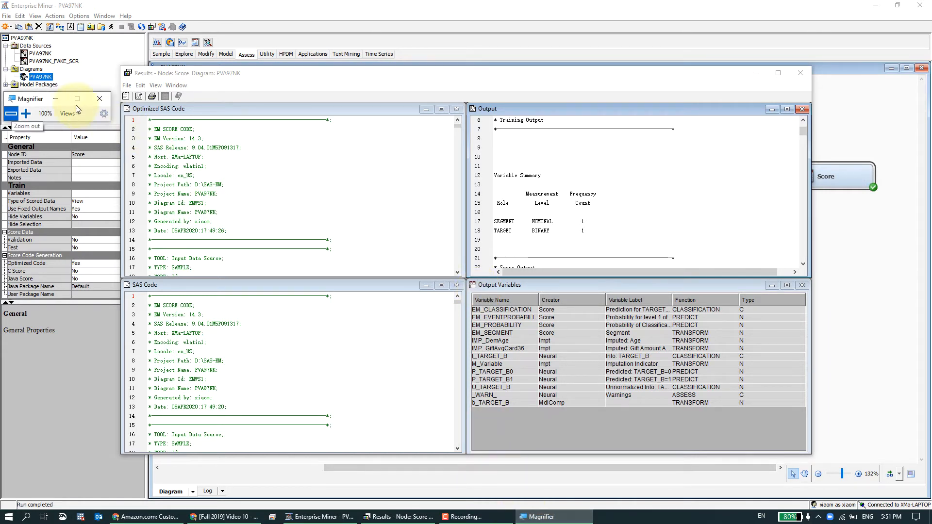
pyautogui.moveTo(36, 103); pyautogui.dragTo(589, 82)
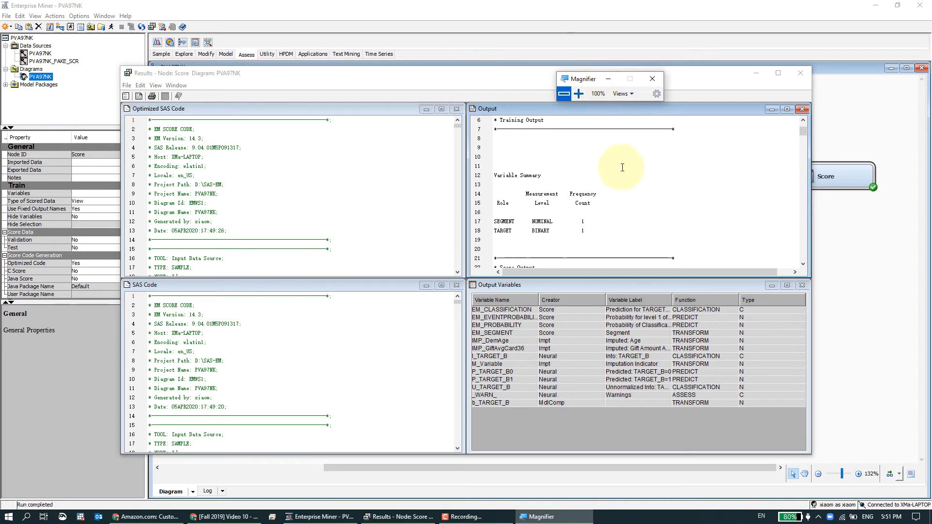
# Scroll through the Output report to examine the variable summaries and the classification and interval summary statistics.
pyautogui.scroll(-2, 674, 206)
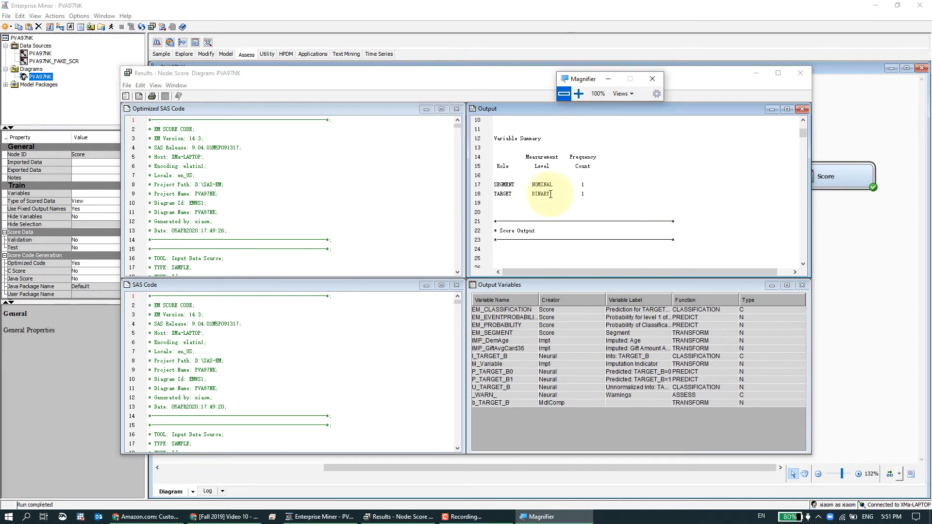
pyautogui.scroll(-7, 675, 194)
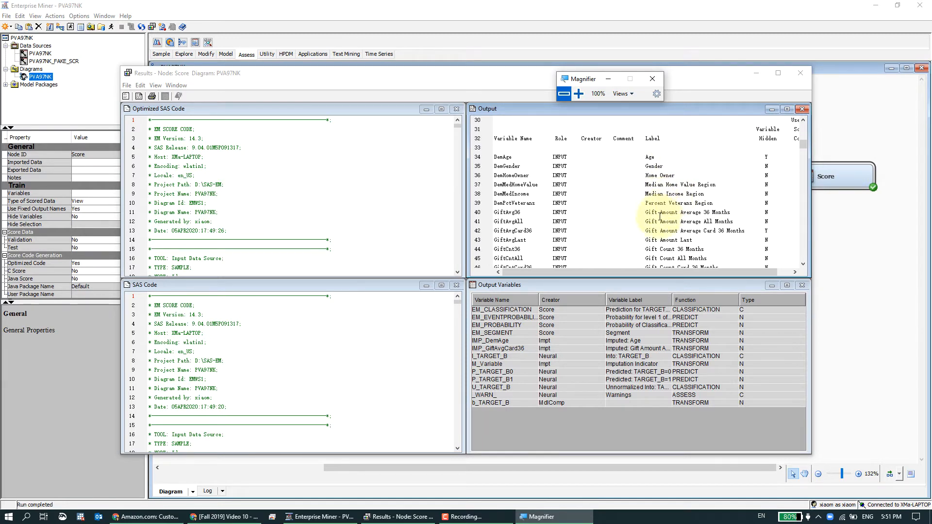
pyautogui.moveTo(699, 273); pyautogui.dragTo(665, 272)
pyautogui.scroll(-9, 655, 216)
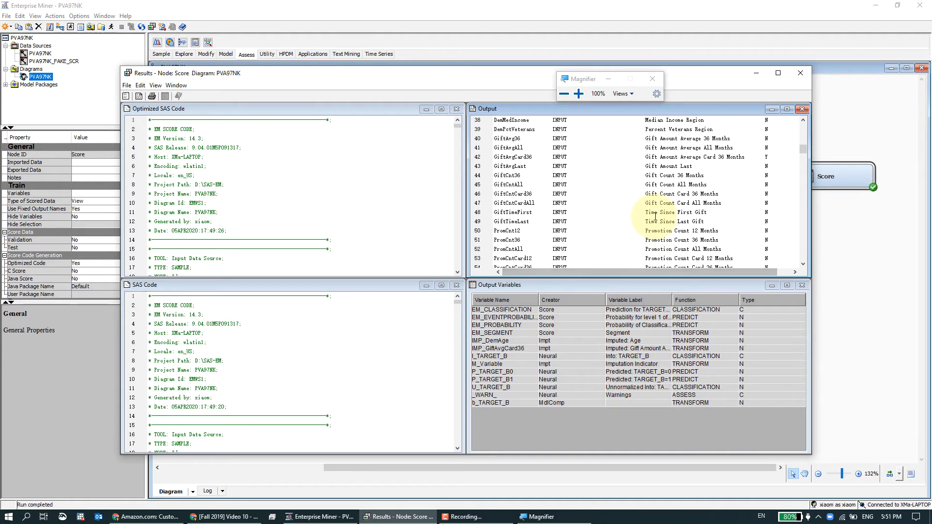
pyautogui.scroll(-3, 655, 216)
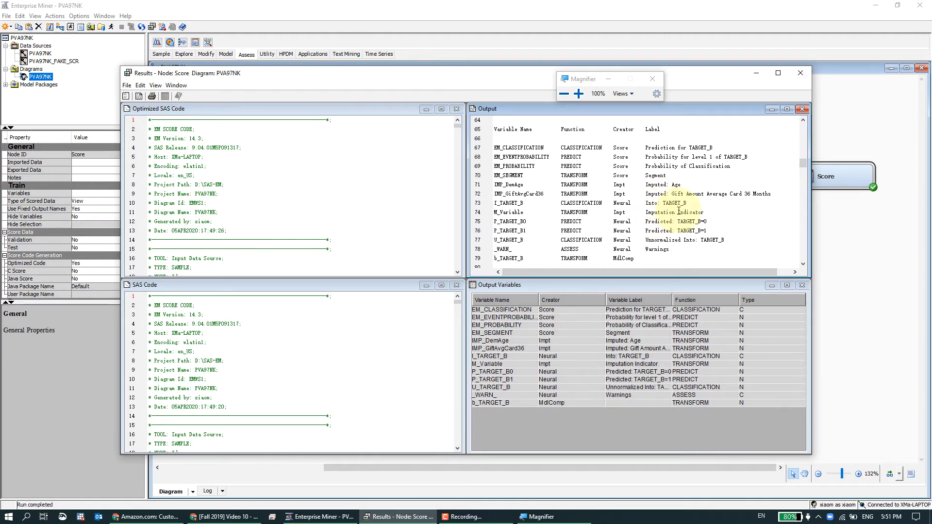
pyautogui.scroll(-7, 678, 211)
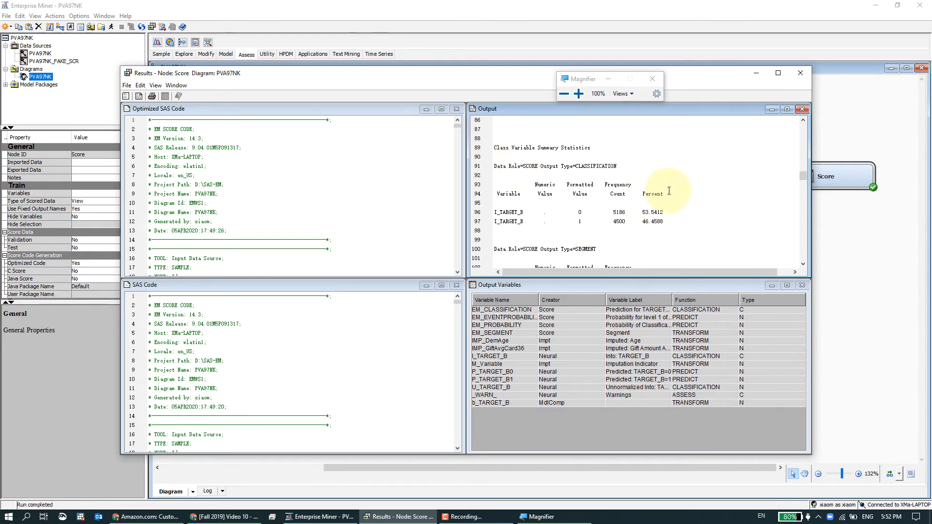
pyautogui.scroll(-3, 697, 208)
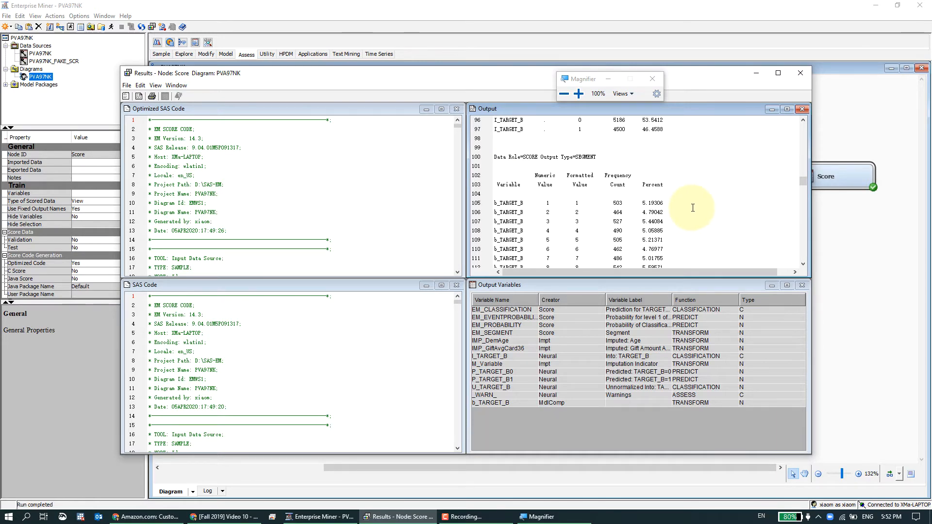
pyautogui.scroll(-12, 693, 208)
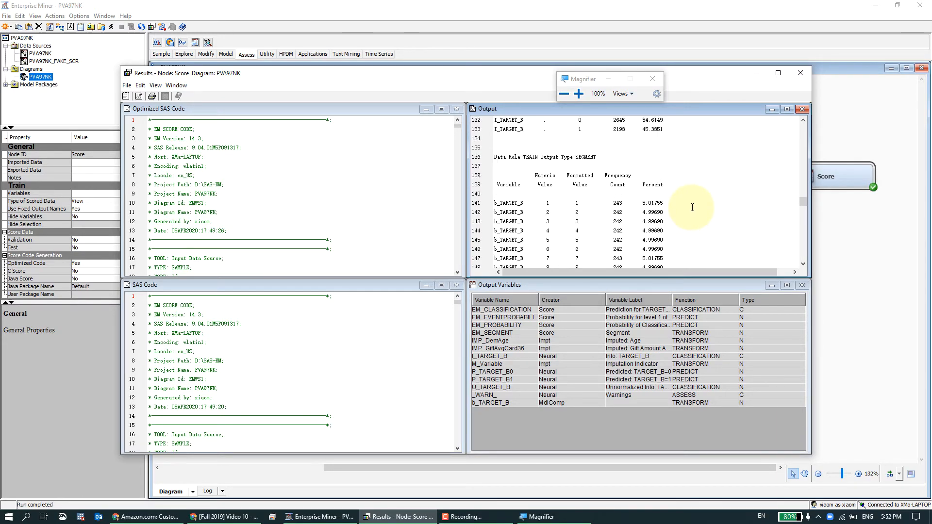
pyautogui.scroll(-9, 692, 208)
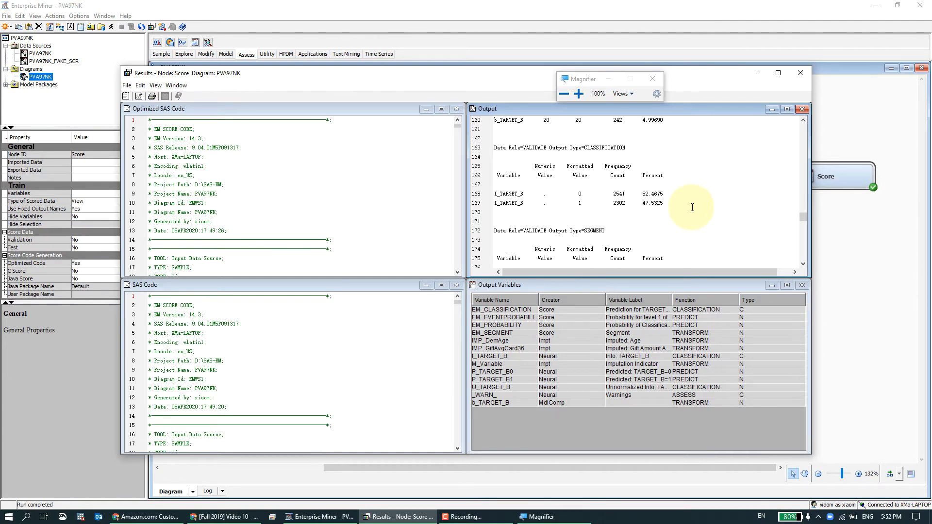
pyautogui.scroll(-11, 693, 207)
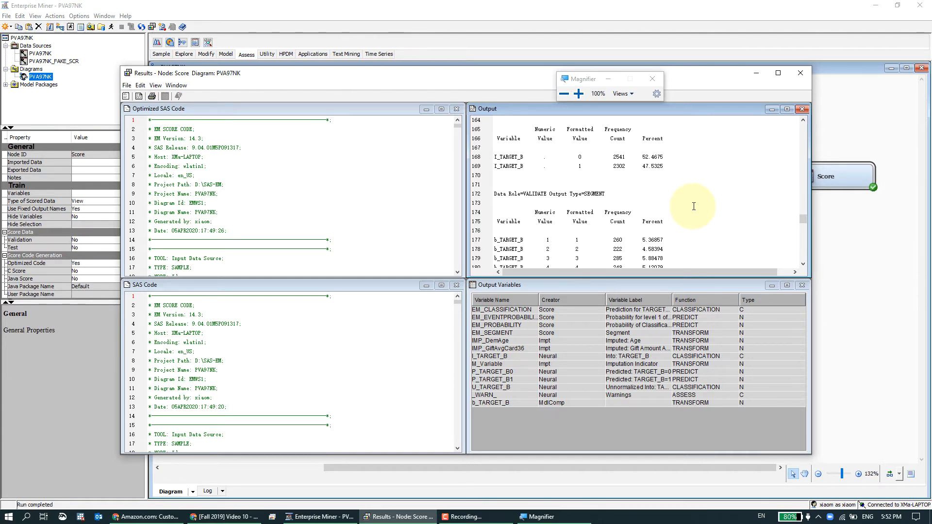
pyautogui.scroll(-2, 693, 206)
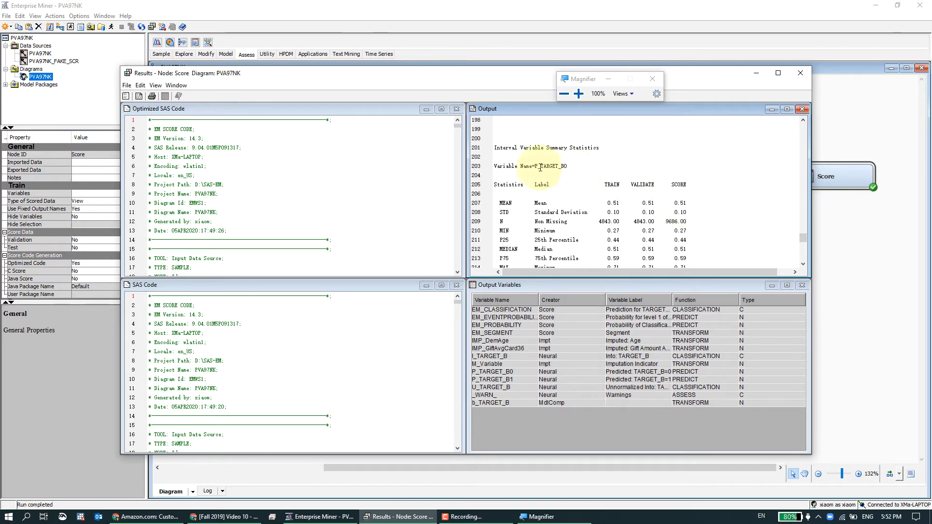
pyautogui.scroll(-4, 714, 193)
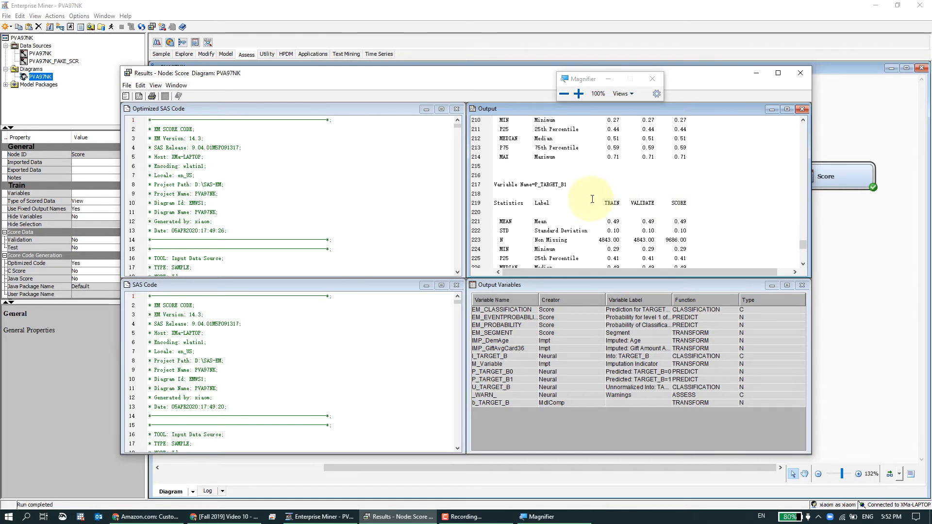
pyautogui.scroll(3, 721, 205)
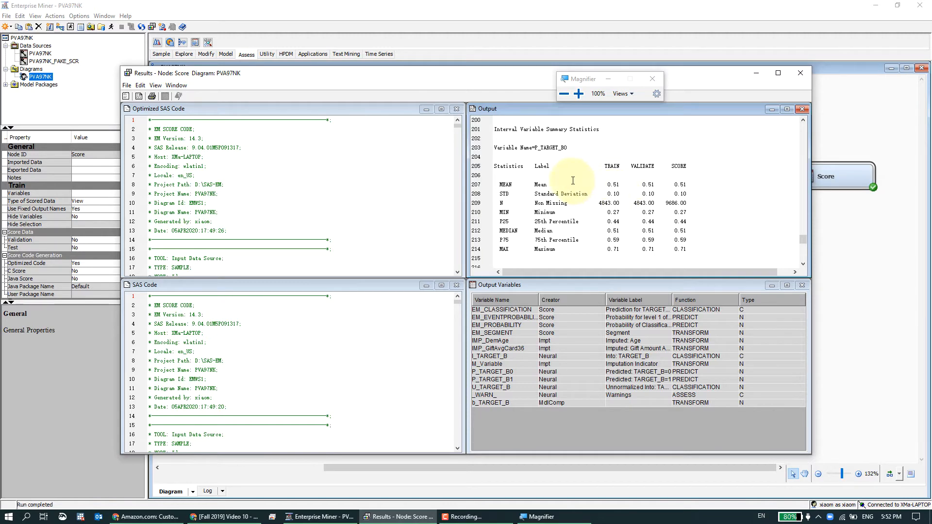
pyautogui.scroll(-7, 718, 193)
pyautogui.scroll(6, 716, 194)
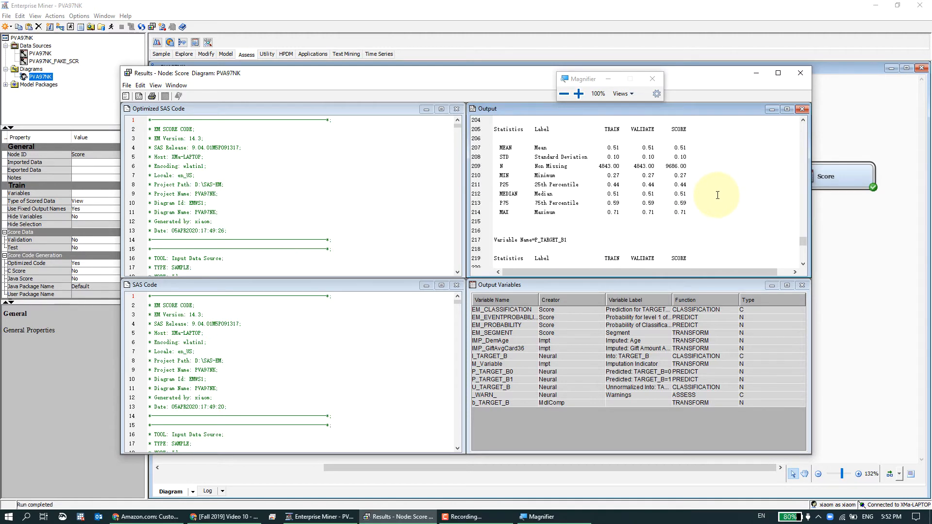
pyautogui.scroll(1, 617, 190)
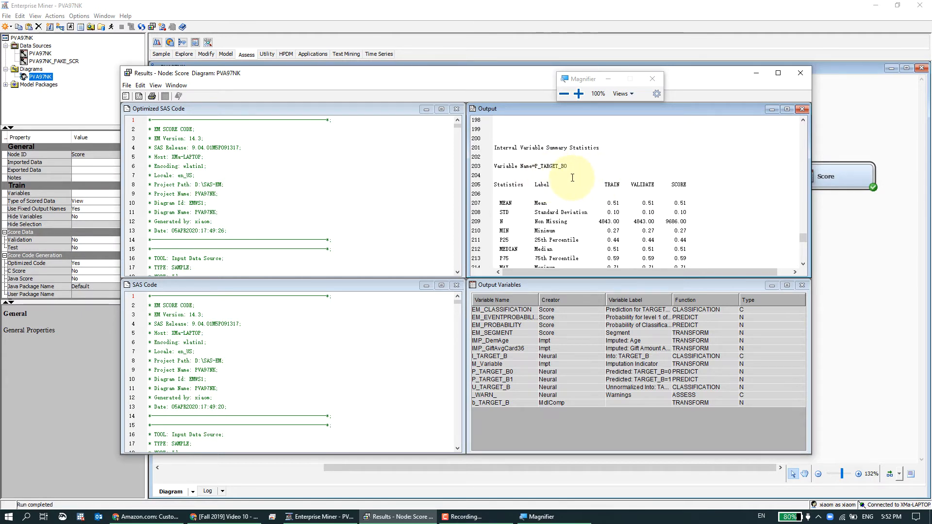
pyautogui.scroll(-1, 589, 175)
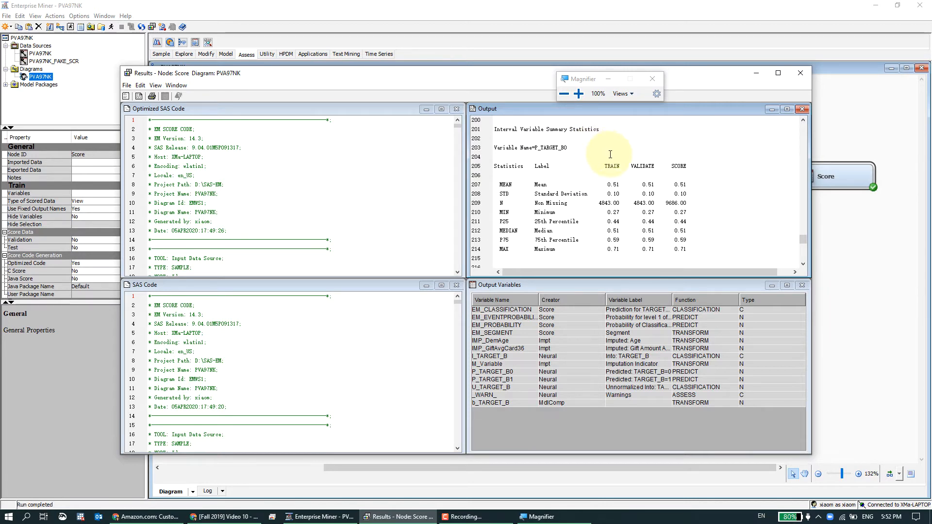
# Zoom the Magnifier to 200% and examine the P_TARGET_B0 and P_TARGET_B1 interval statistics for train, validate and score.
pyautogui.click(578, 93)
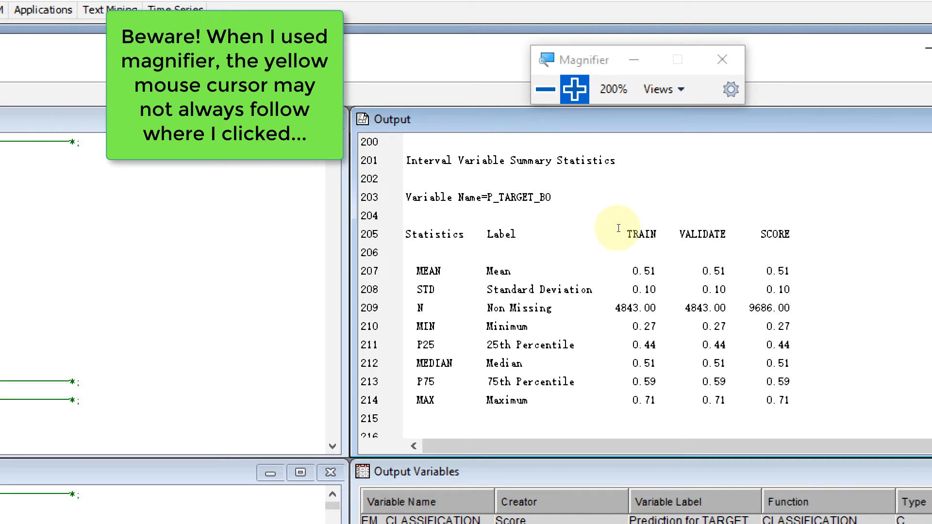
pyautogui.scroll(-3, 618, 228)
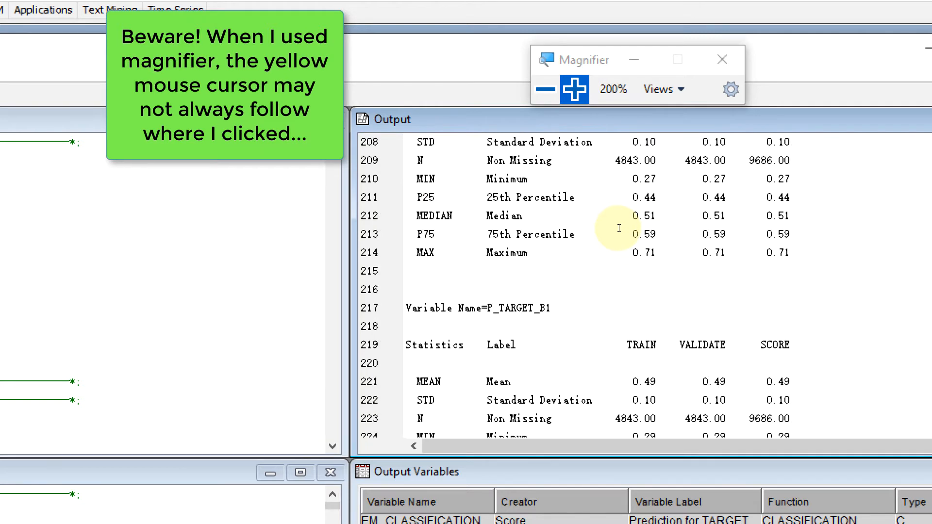
pyautogui.scroll(-2, 620, 210)
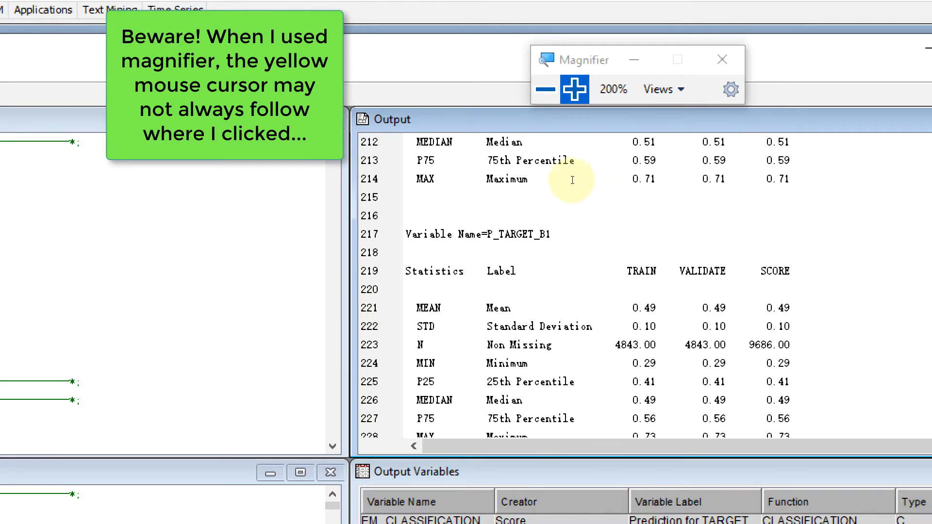
pyautogui.scroll(-1, 599, 187)
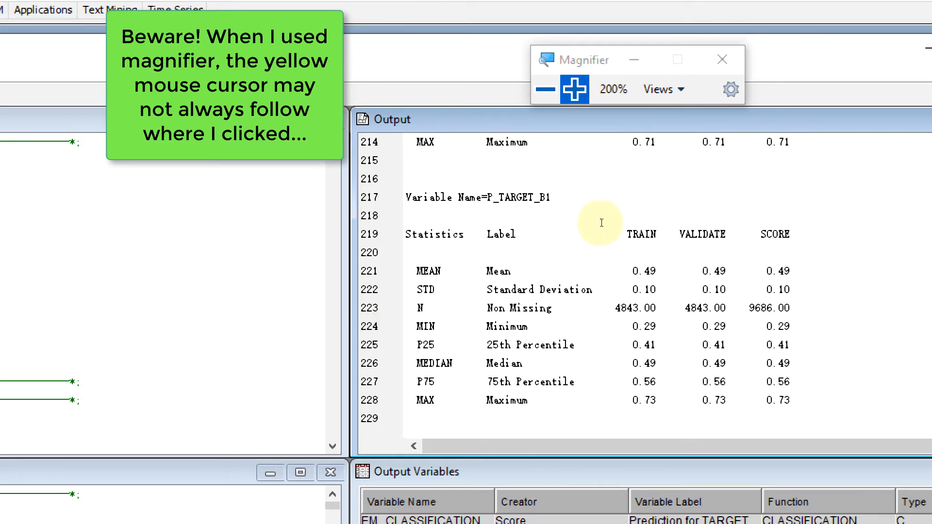
pyautogui.scroll(5, 599, 192)
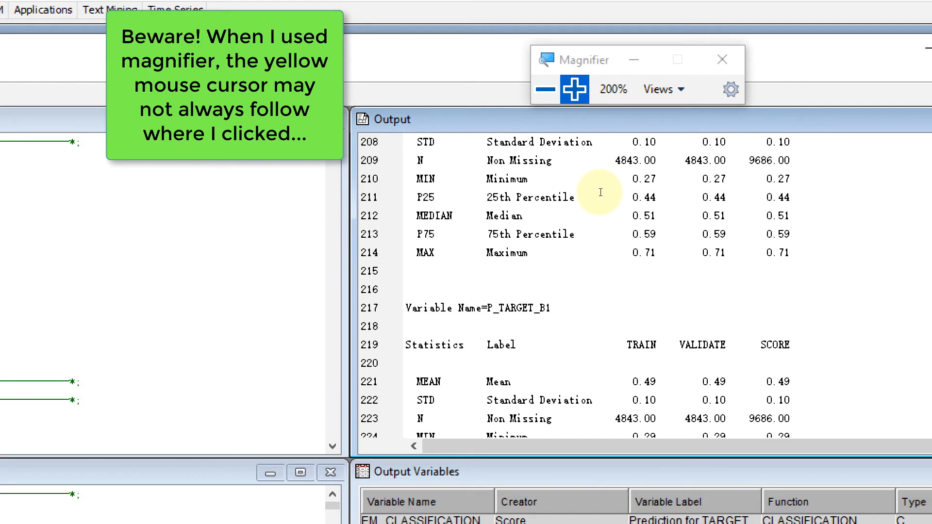
pyautogui.scroll(2, 596, 191)
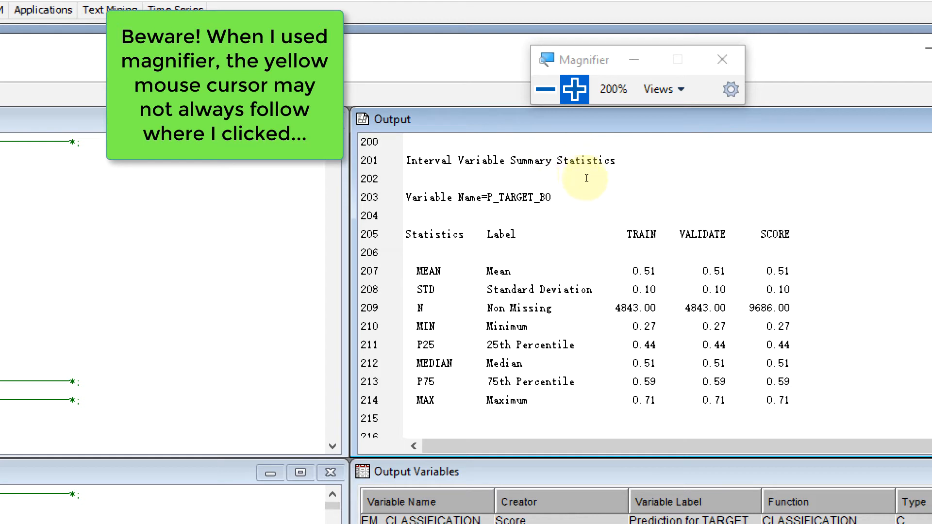
# Re-examine the P_TARGET_B0 and P_TARGET_B1 interval statistics, then set the Magnifier back to 100% and close the results window.
pyautogui.scroll(-2, 586, 183)
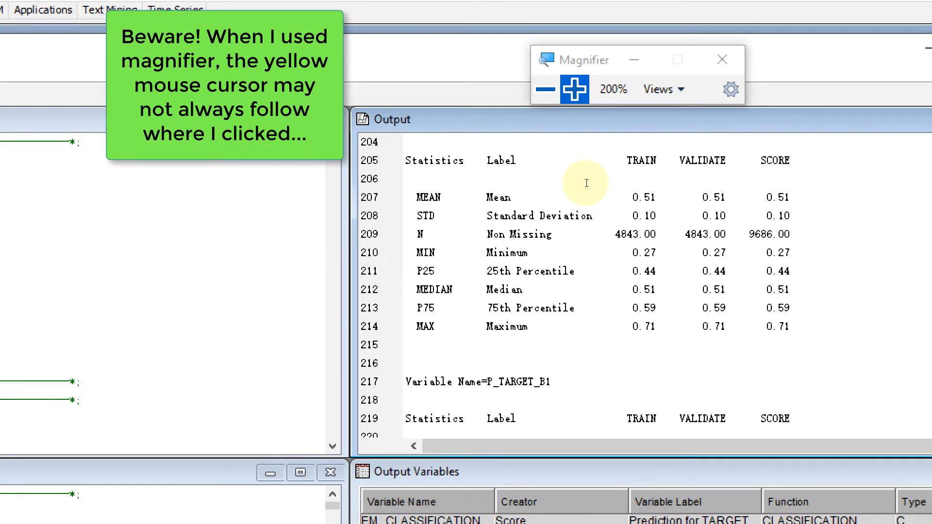
pyautogui.scroll(2, 586, 183)
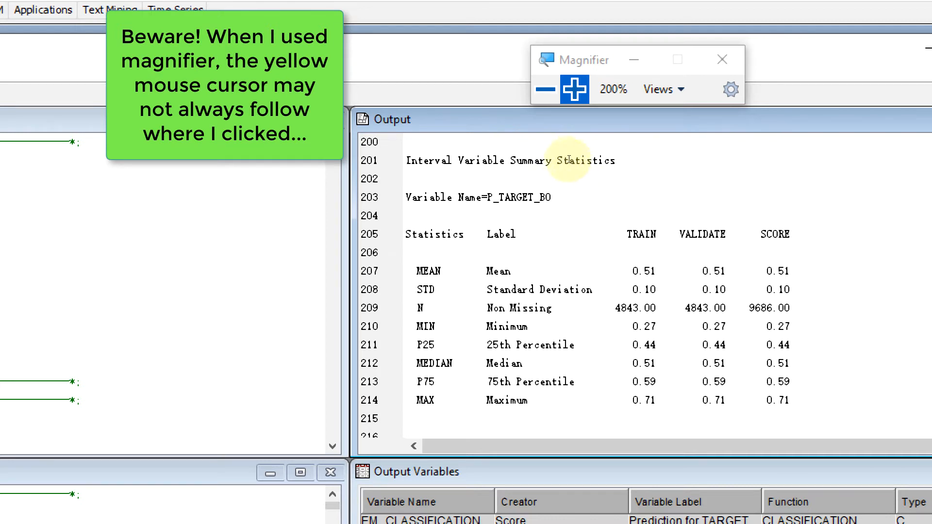
pyautogui.scroll(-5, 573, 162)
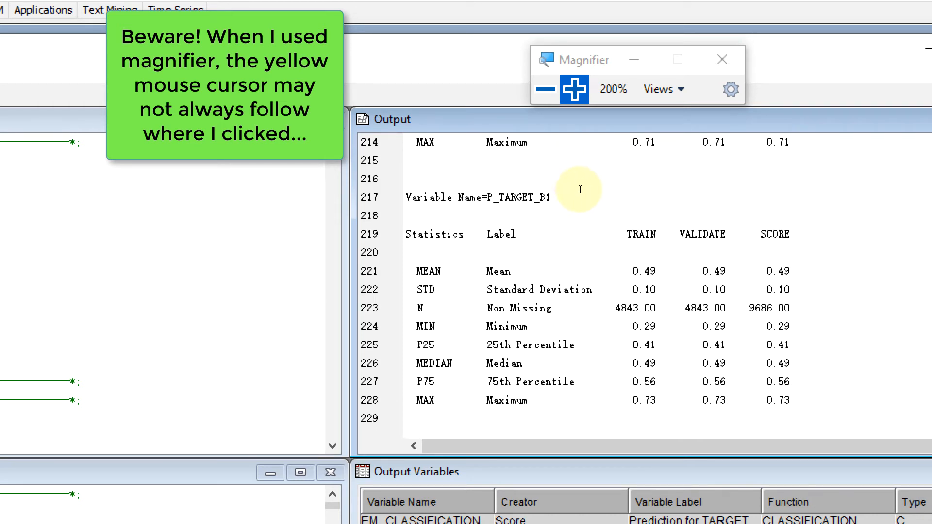
pyautogui.scroll(-2, 580, 189)
pyautogui.scroll(6, 580, 188)
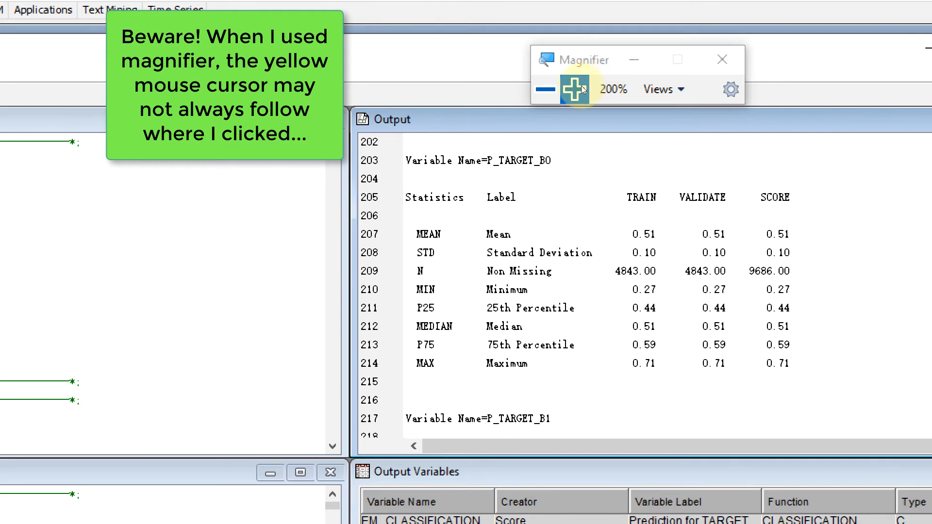
pyautogui.click(546, 89)
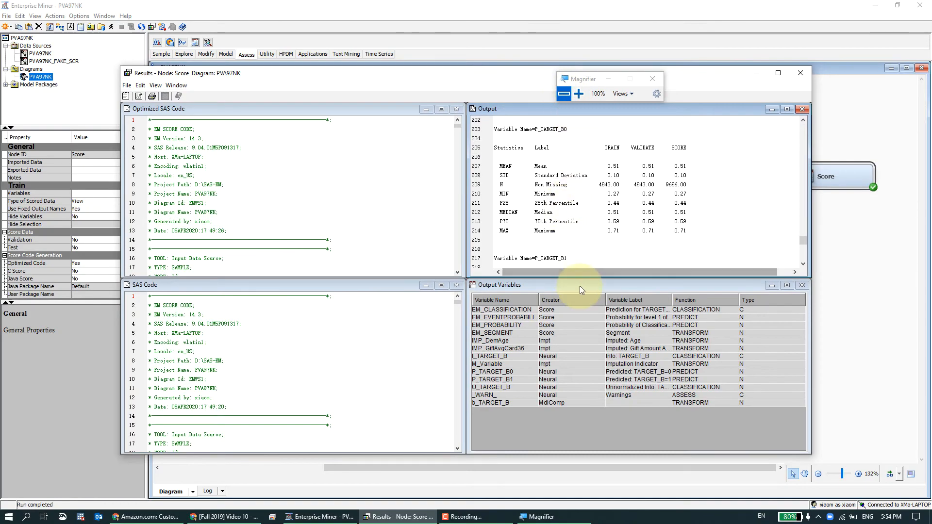
pyautogui.click(800, 74)
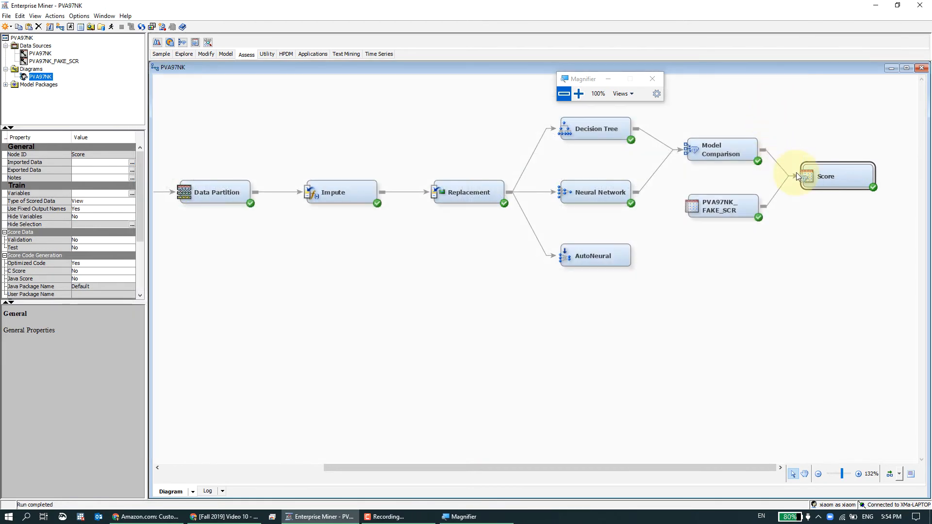
# Open the Score node's exported data and browse the EMWS1.Score_SCORE table.
pyautogui.click(132, 171)
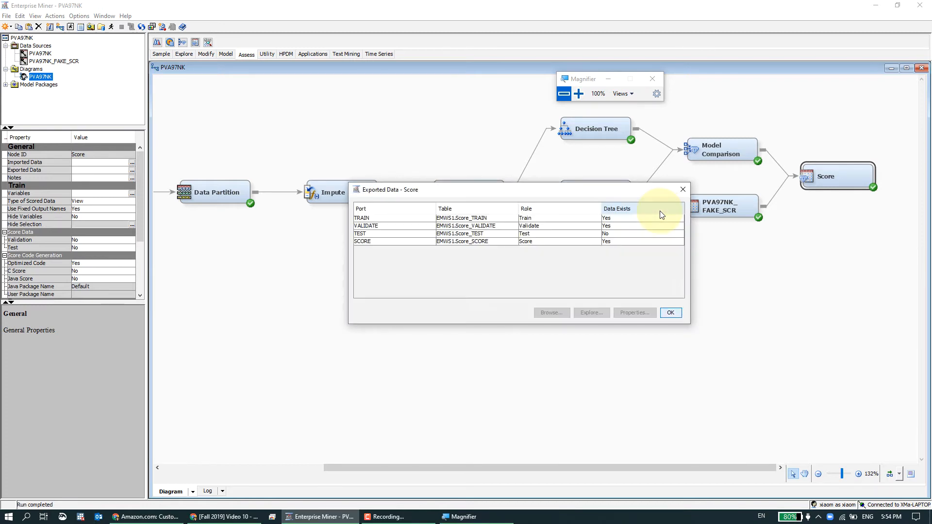
pyautogui.click(393, 242)
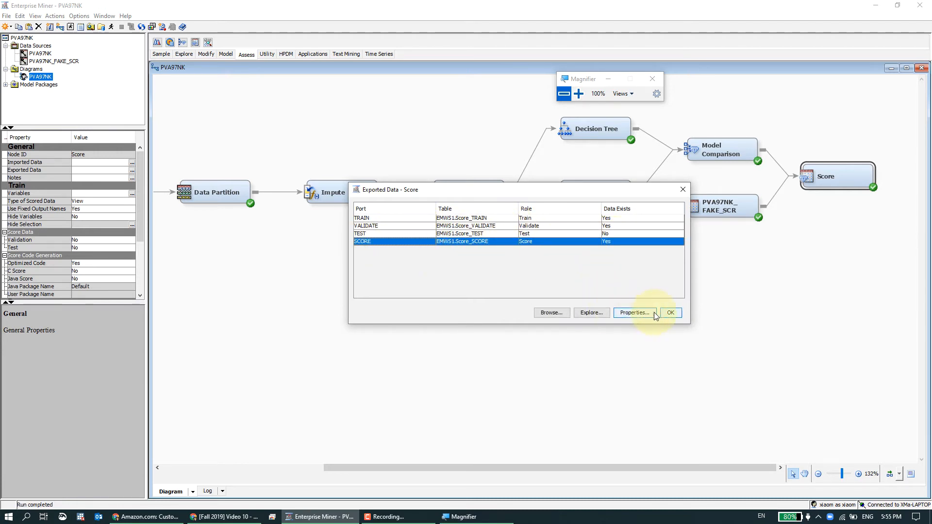
pyautogui.click(561, 313)
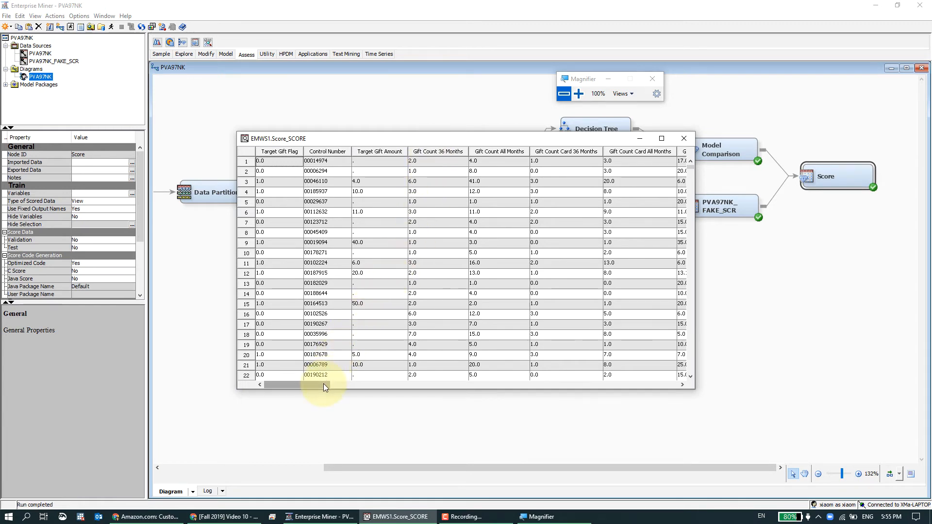
# Scroll the Score_SCORE table sideways to the predicted TARGET_B probability columns.
pyautogui.moveTo(324, 386); pyautogui.dragTo(604, 386)
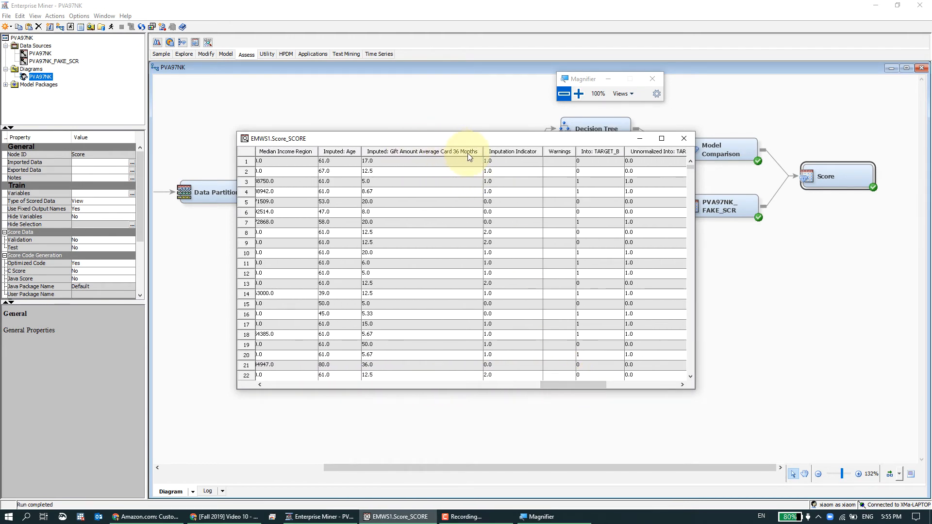
pyautogui.moveTo(575, 384); pyautogui.dragTo(601, 384)
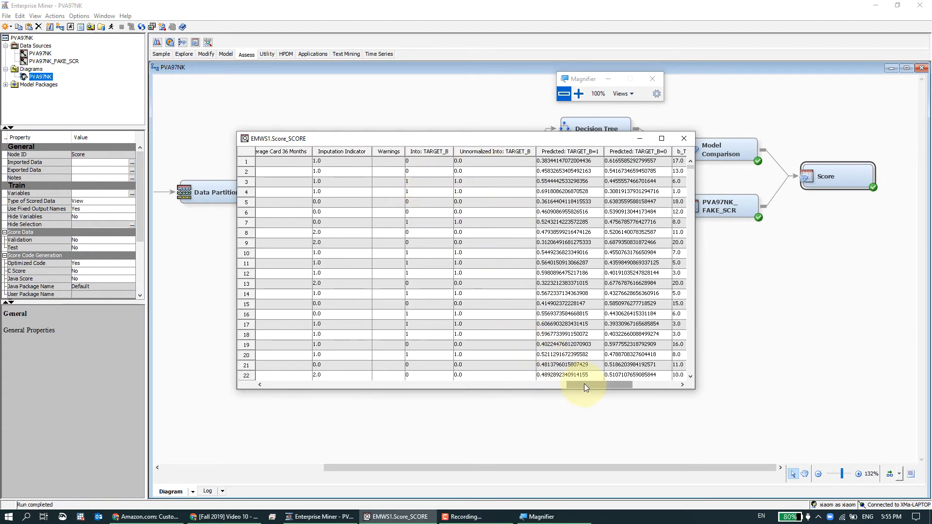
pyautogui.moveTo(584, 383); pyautogui.dragTo(625, 386)
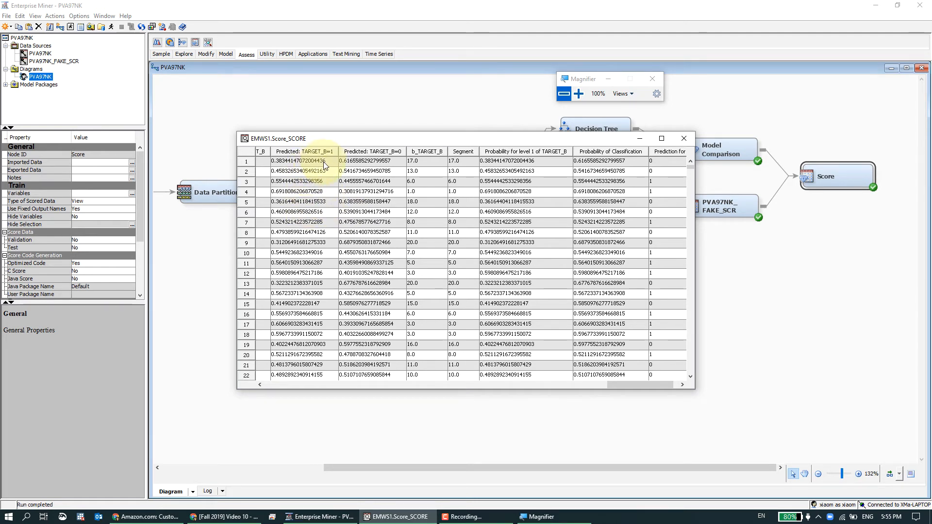
# Move the Magnifier above the table, zoom to 200%, and examine the probability and prediction columns for TARGET_B.
pyautogui.moveTo(579, 82); pyautogui.dragTo(313, 100)
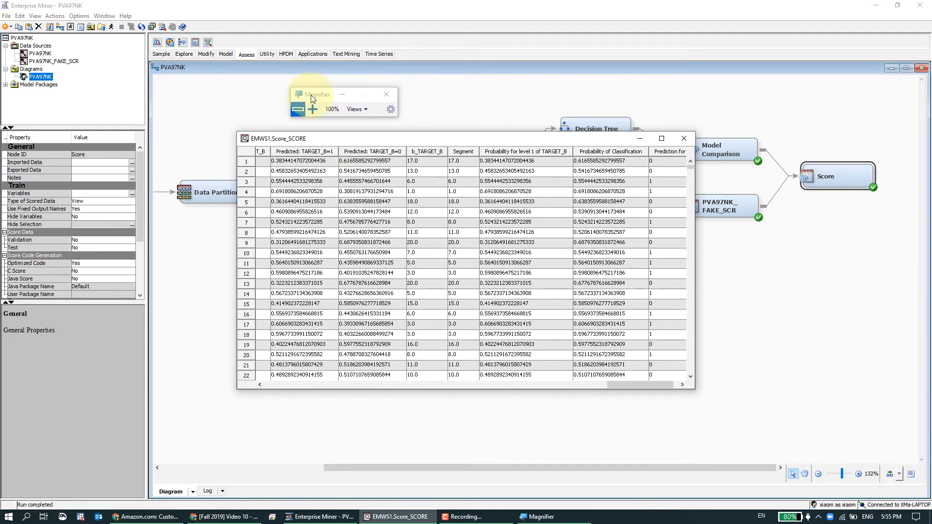
pyautogui.click(313, 109)
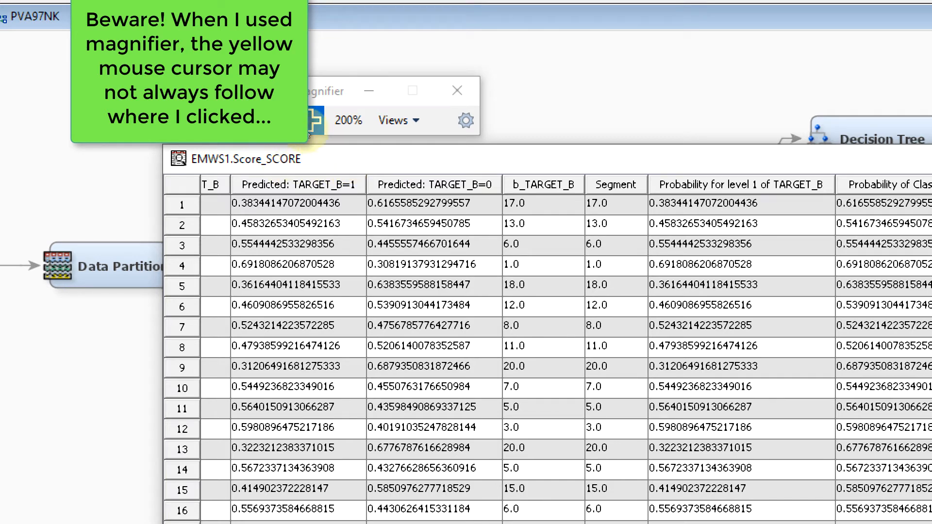
pyautogui.click(285, 120)
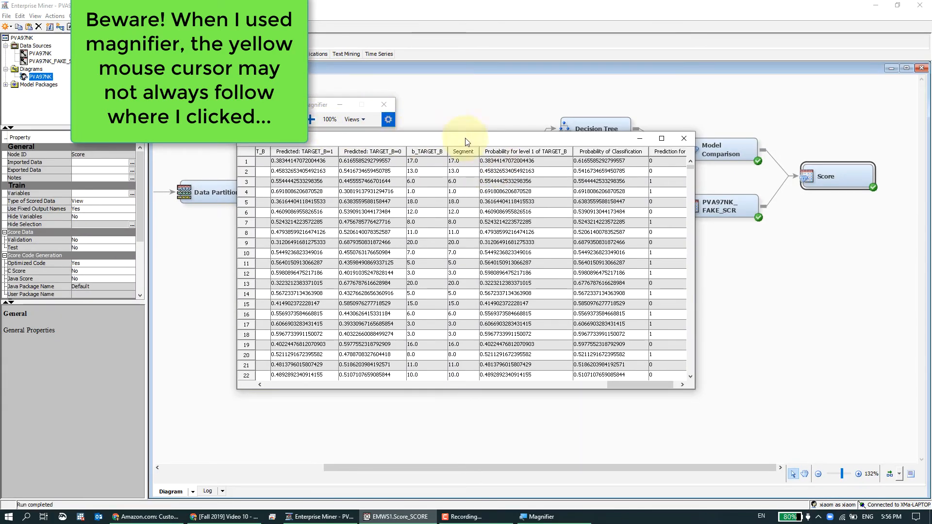
pyautogui.moveTo(616, 388); pyautogui.dragTo(649, 387)
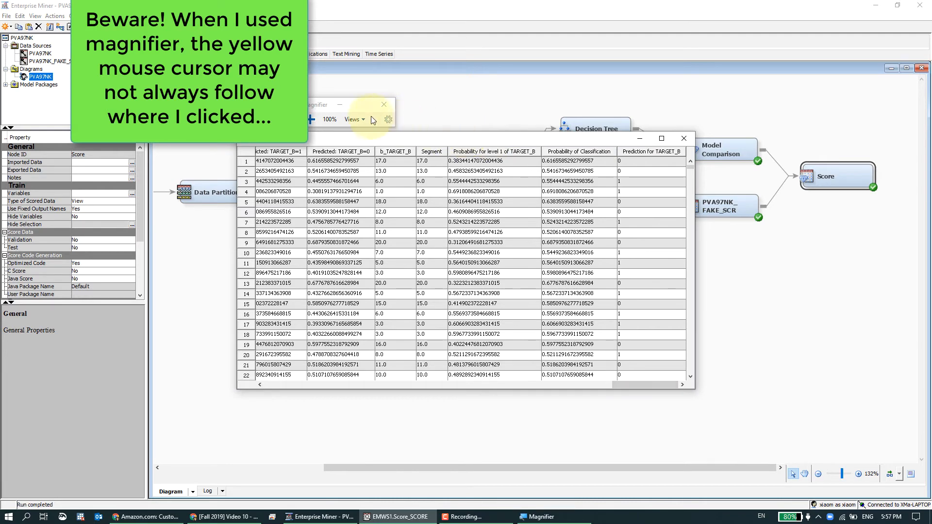
pyautogui.moveTo(335, 108); pyautogui.dragTo(665, 113)
pyautogui.click(640, 125)
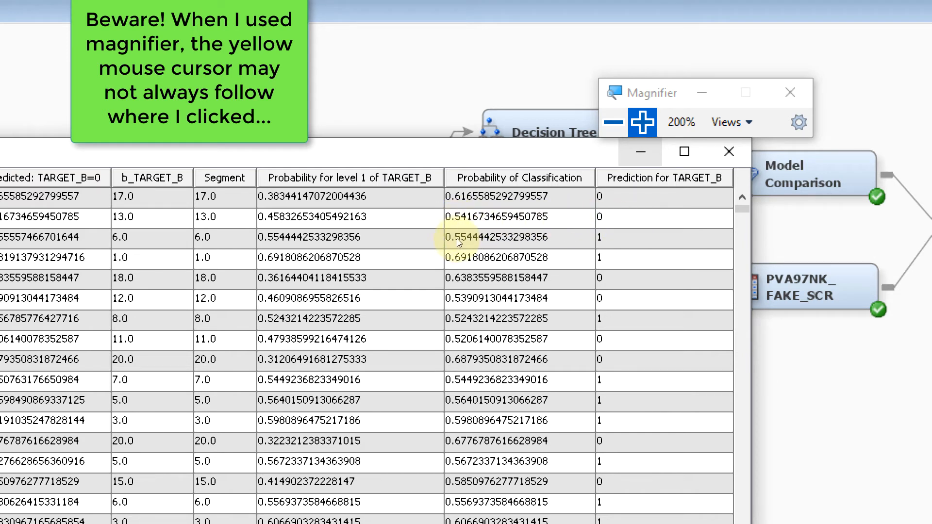
# Close the scored table, the Magnifier and the Exported Data dialog.
pyautogui.click(729, 151)
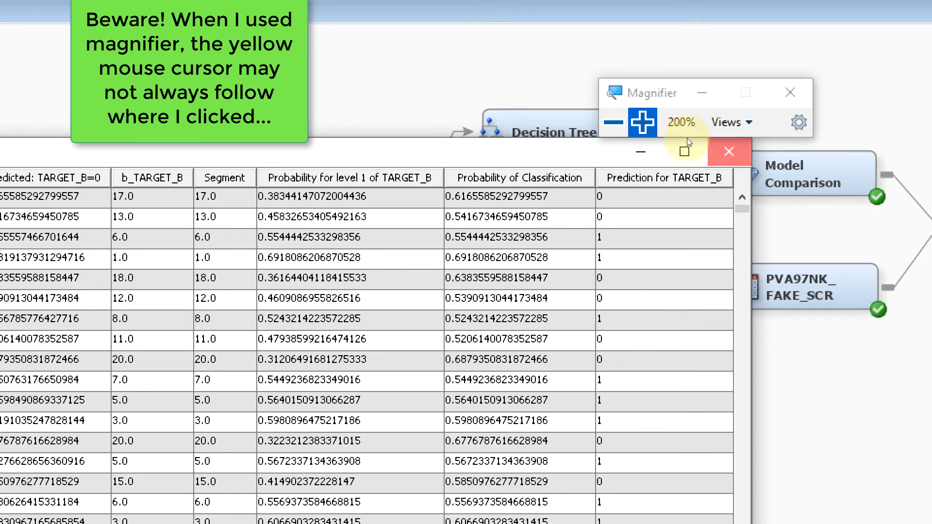
pyautogui.click(613, 122)
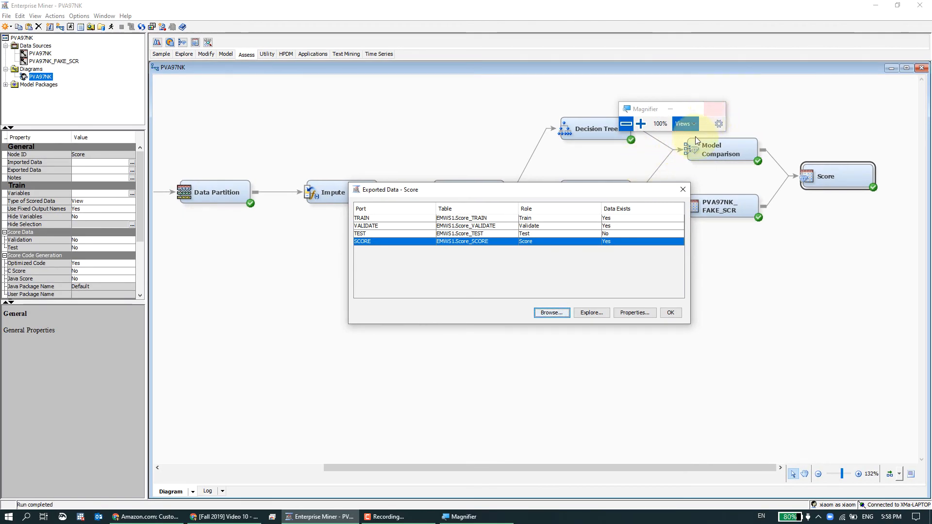
pyautogui.click(713, 108)
pyautogui.click(682, 189)
pyautogui.click(793, 204)
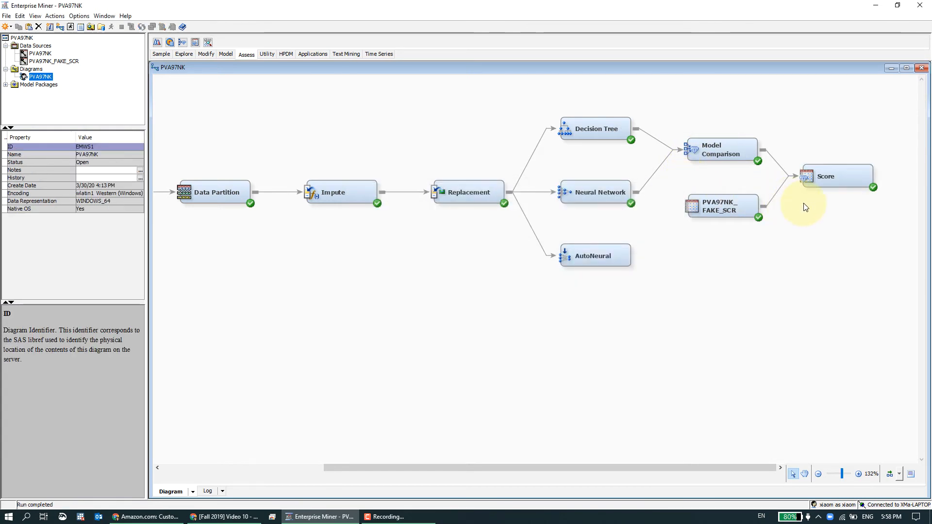
# Select the Score and PVA97NK_FAKE_SCR nodes in turn to view their properties.
pyautogui.click(816, 183)
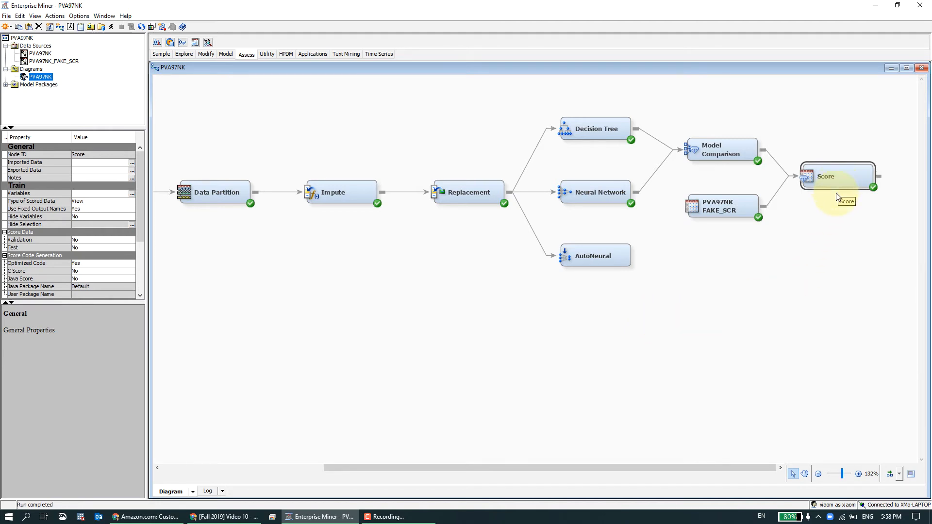
pyautogui.click(830, 214)
pyautogui.click(750, 211)
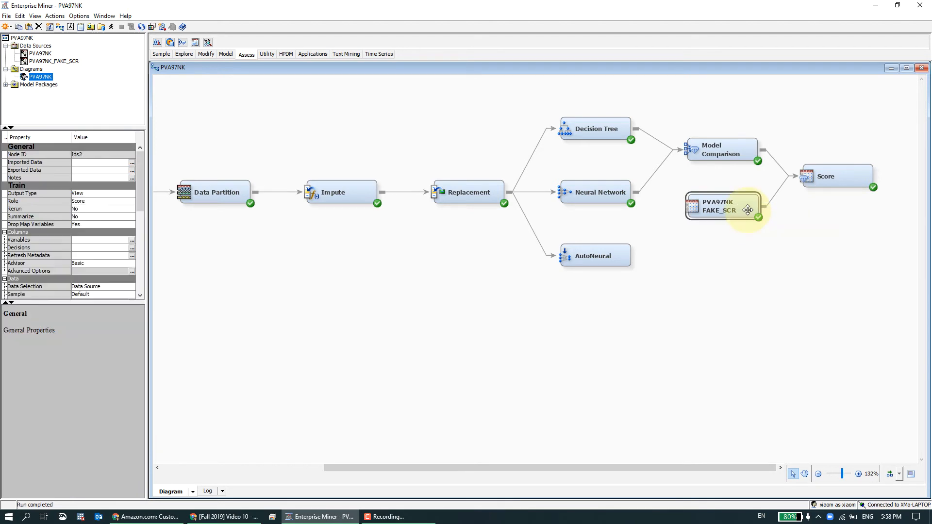
pyautogui.click(800, 218)
pyautogui.click(743, 209)
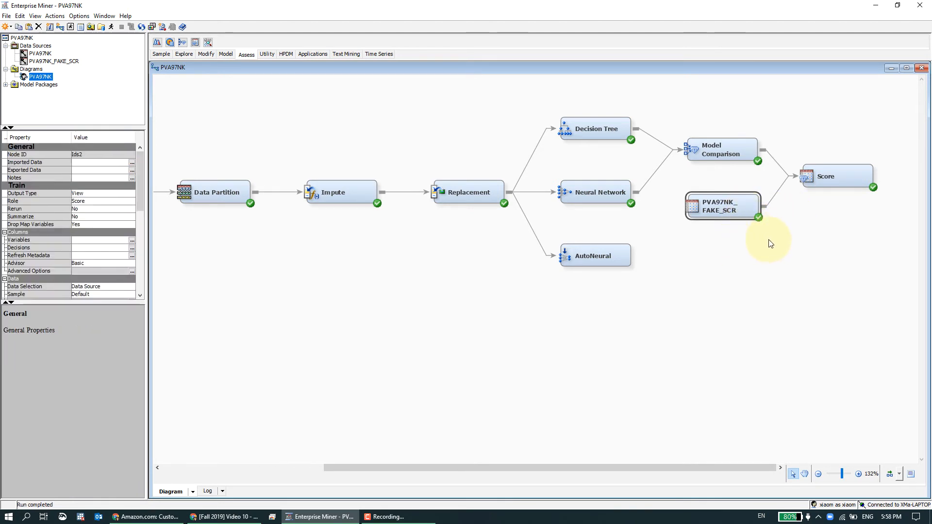
pyautogui.click(840, 182)
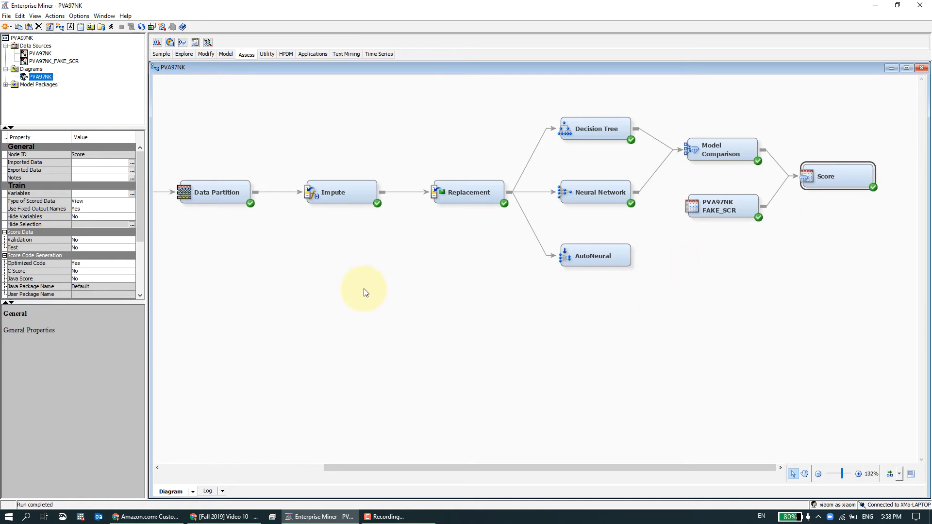
pyautogui.click(802, 289)
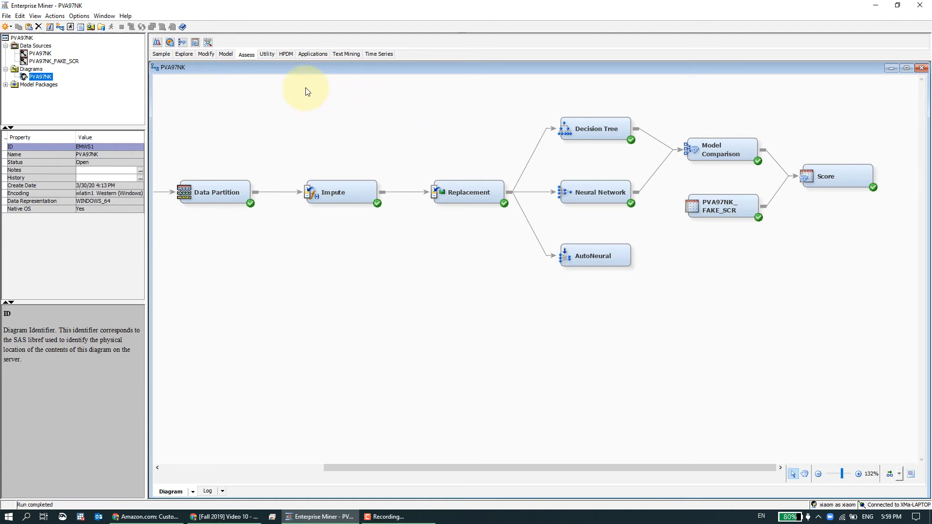
# Add a SAS Code node from the Utility tools and connect the Score node to it.
pyautogui.click(267, 54)
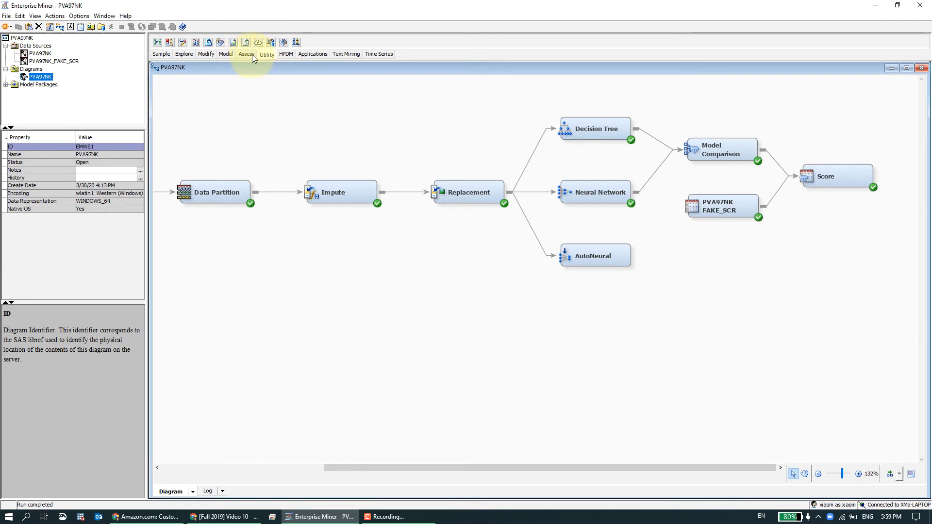
pyautogui.moveTo(246, 45); pyautogui.dragTo(539, 88)
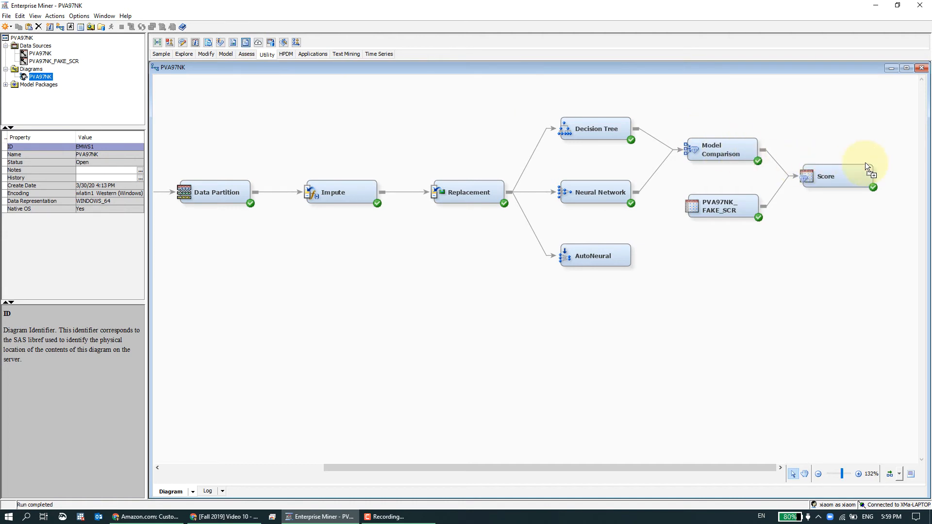
pyautogui.moveTo(865, 163); pyautogui.dragTo(867, 197)
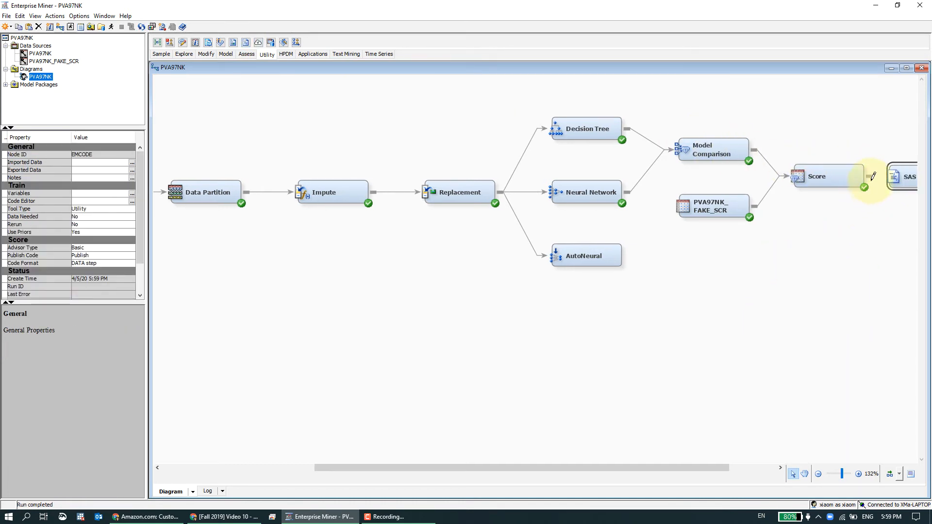
# Auto-arrange the diagram layout and open the SAS Code node's Code Editor.
pyautogui.click(732, 467)
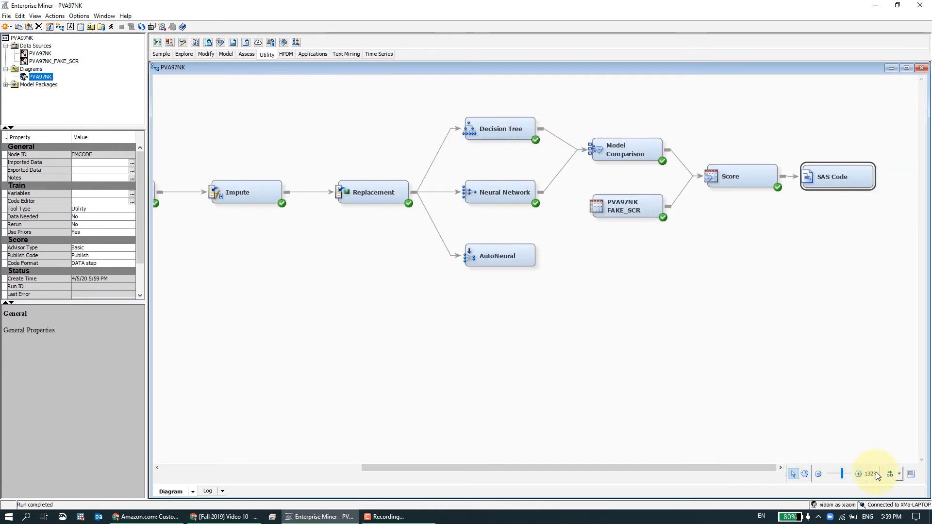
pyautogui.click(889, 473)
pyautogui.click(578, 468)
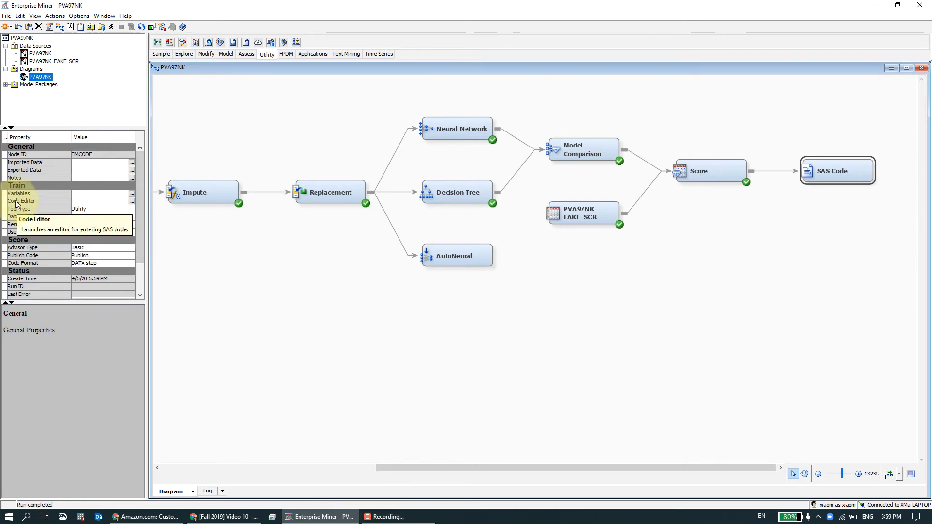
pyautogui.click(132, 201)
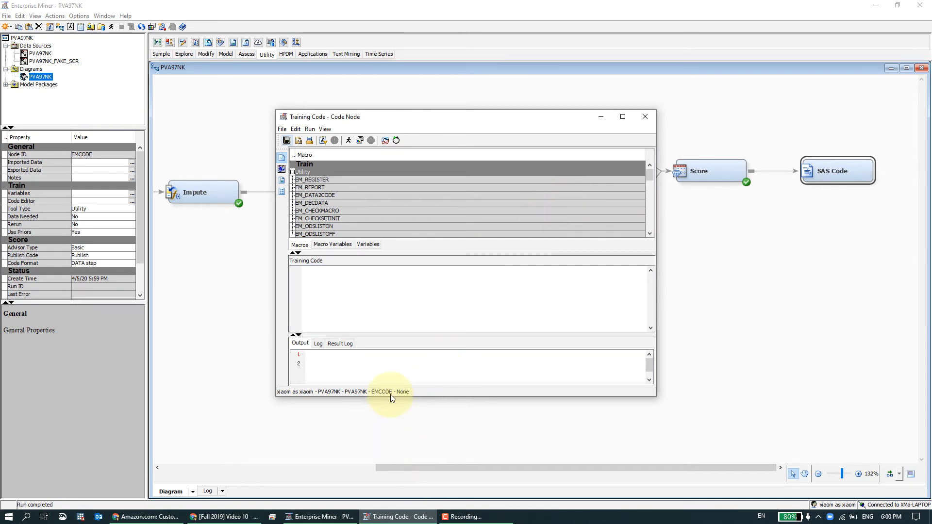
# Search for and launch the Windows Magnifier app.
pyautogui.press('super')
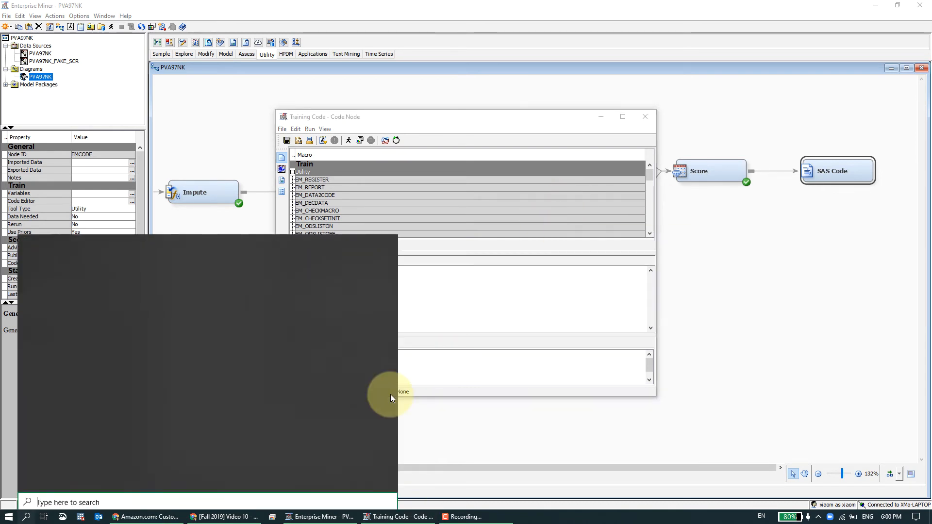
pyautogui.write('magn')
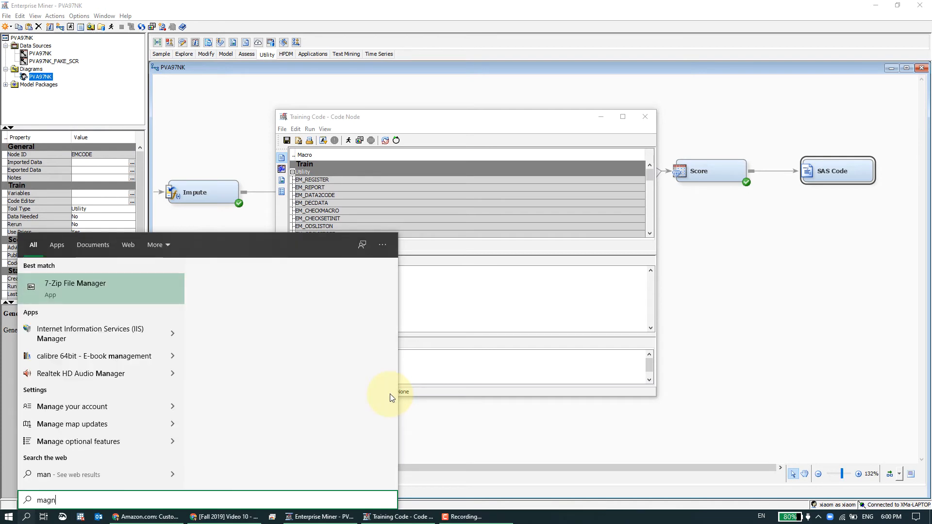
pyautogui.write('ifier')
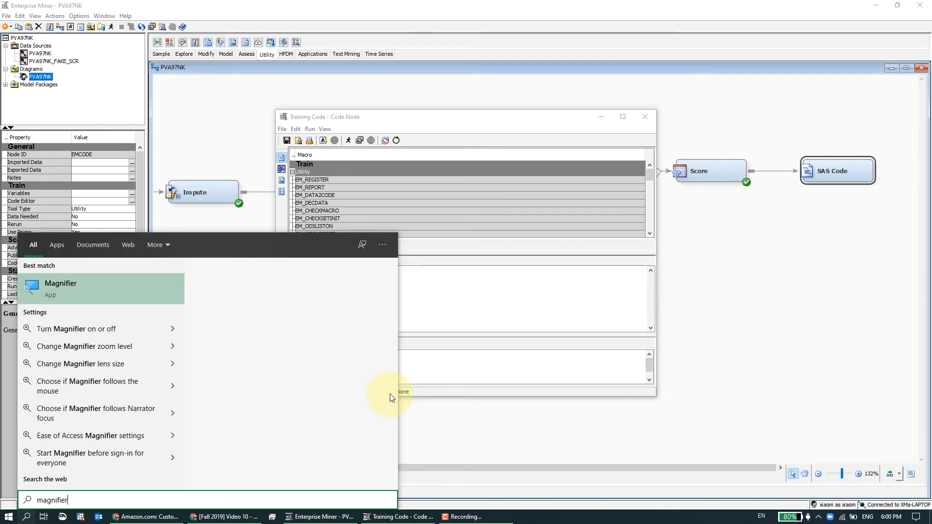
pyautogui.click(450, 312)
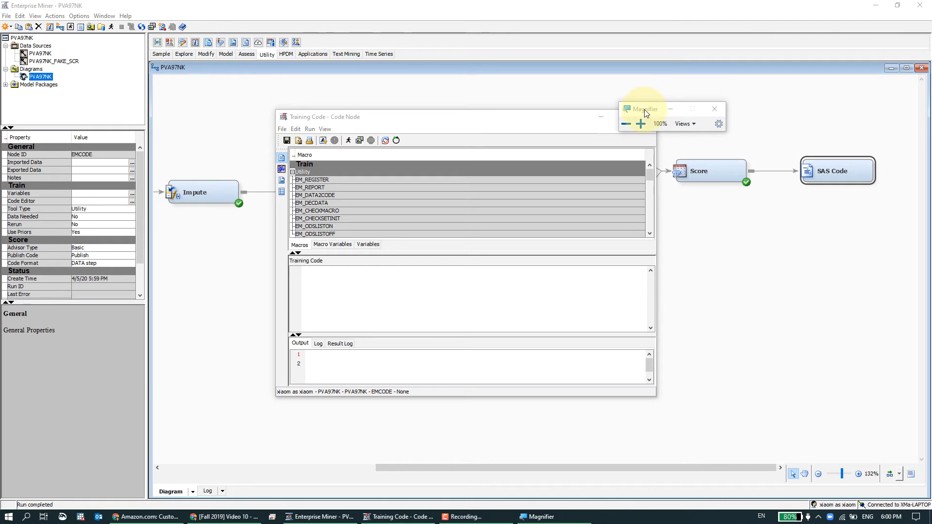
# Move the Magnifier window to the left of the Training Code editor.
pyautogui.moveTo(645, 109); pyautogui.dragTo(659, 214)
pyautogui.moveTo(667, 265); pyautogui.dragTo(201, 264)
pyautogui.click(377, 294)
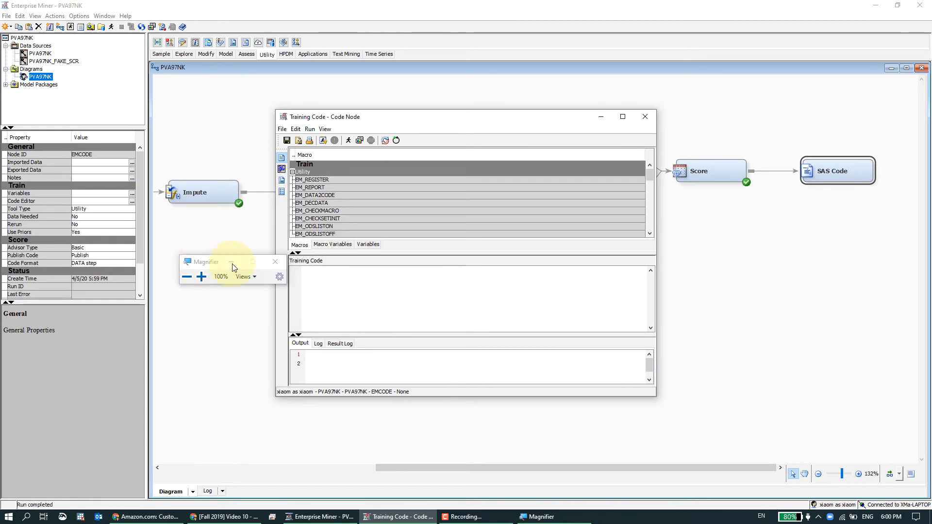
# Begin the training code with a DATA statement creating mylib.ExportedScoreData.
pyautogui.click(208, 279)
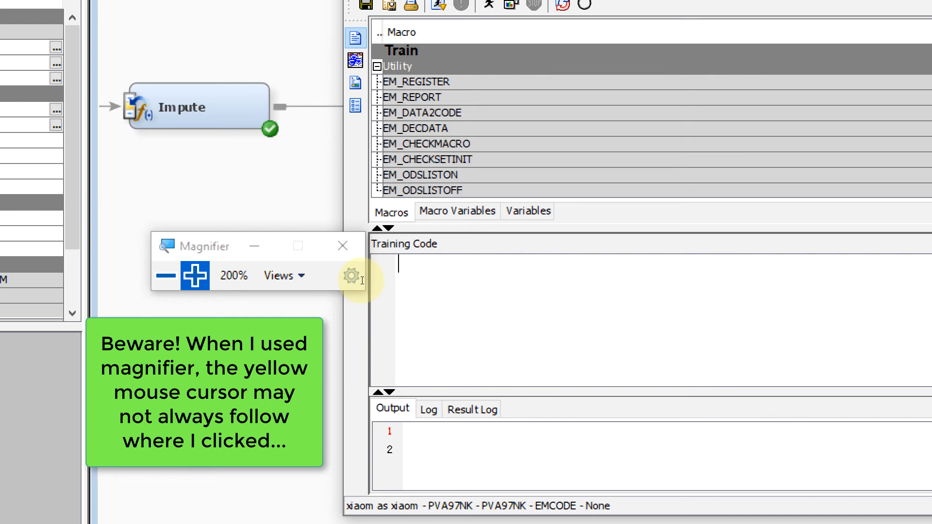
pyautogui.write('data')
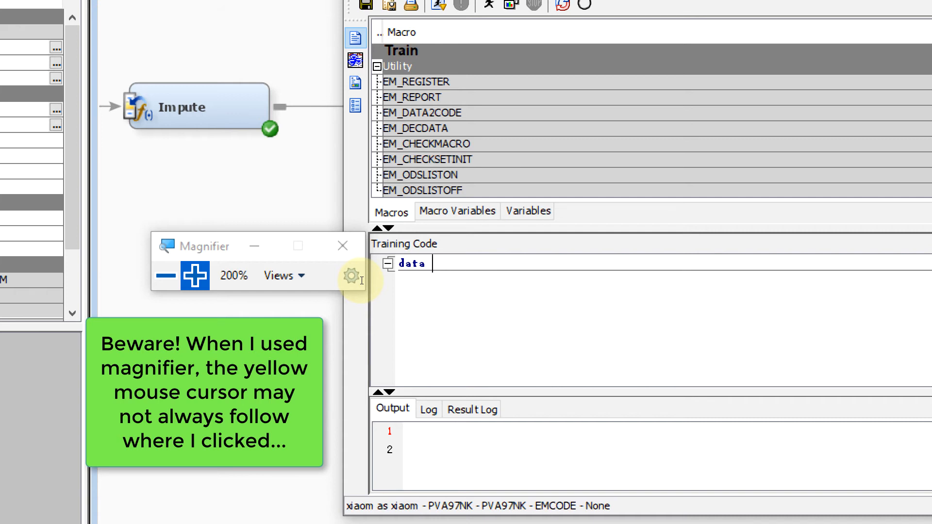
pyautogui.write('mylib')
pyautogui.press('BackSpace')
pyautogui.press('BackSpace')
pyautogui.press('BackSpace')
pyautogui.press('BackSpace')
pyautogui.write('mylib.')
pyautogui.write('ExportedScoreData;')
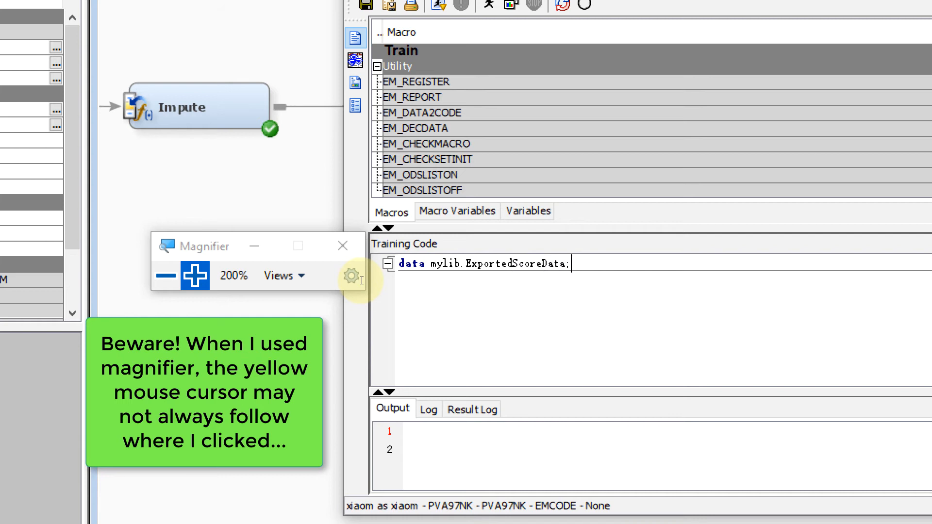
# Highlight the output data set name in the DATA statement.
pyautogui.press('Return')
pyautogui.press('BackSpace')
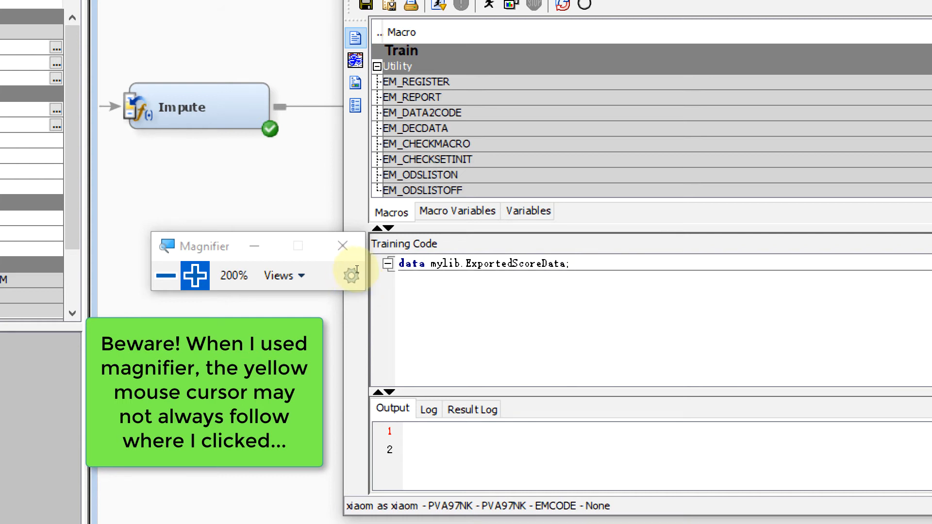
pyautogui.doubleClick(508, 264)
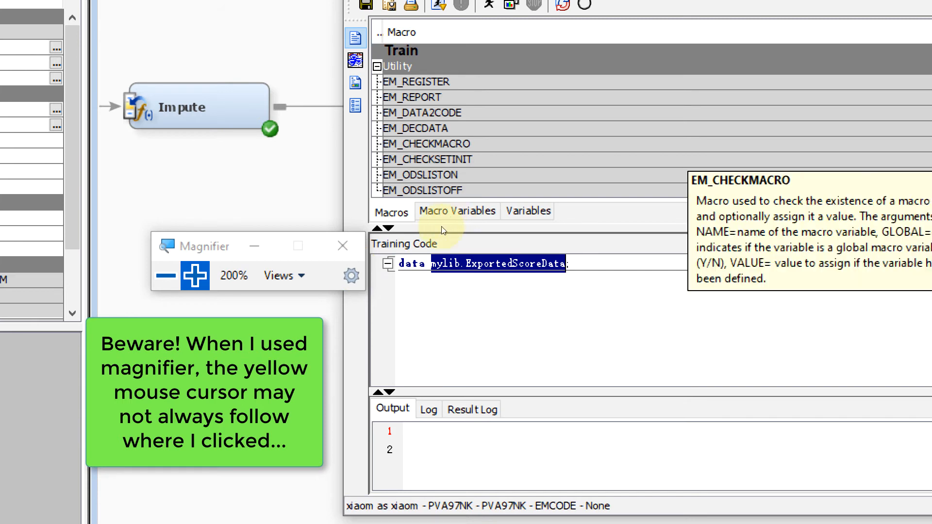
pyautogui.click(487, 278)
pyautogui.moveTo(472, 263); pyautogui.dragTo(536, 264)
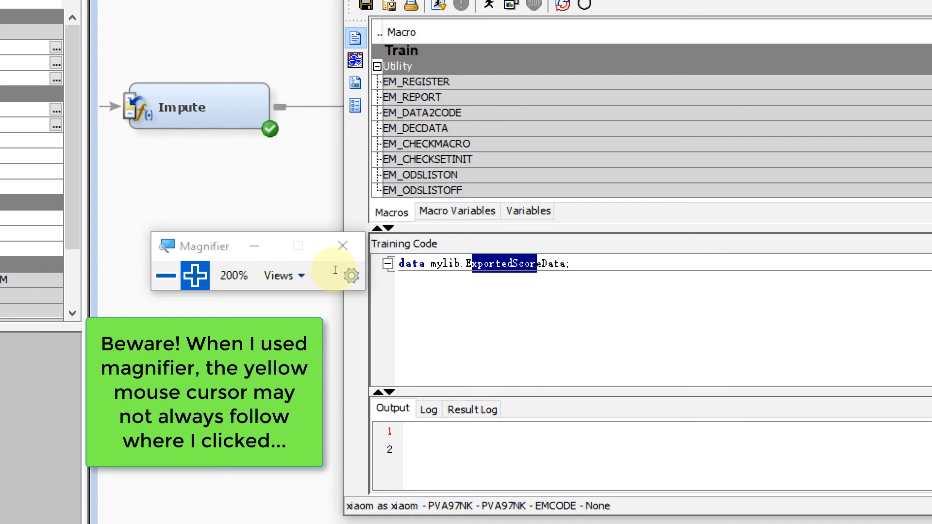
pyautogui.moveTo(466, 264); pyautogui.dragTo(566, 264)
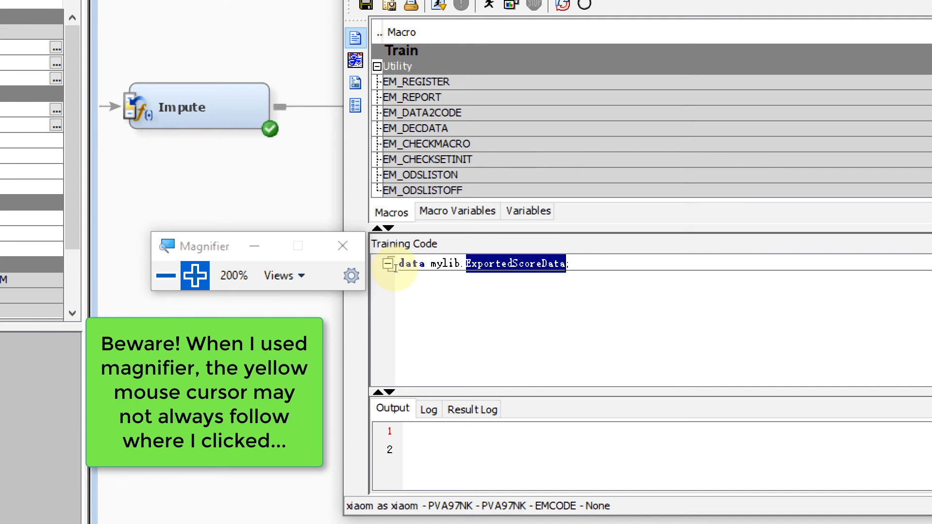
pyautogui.click(573, 264)
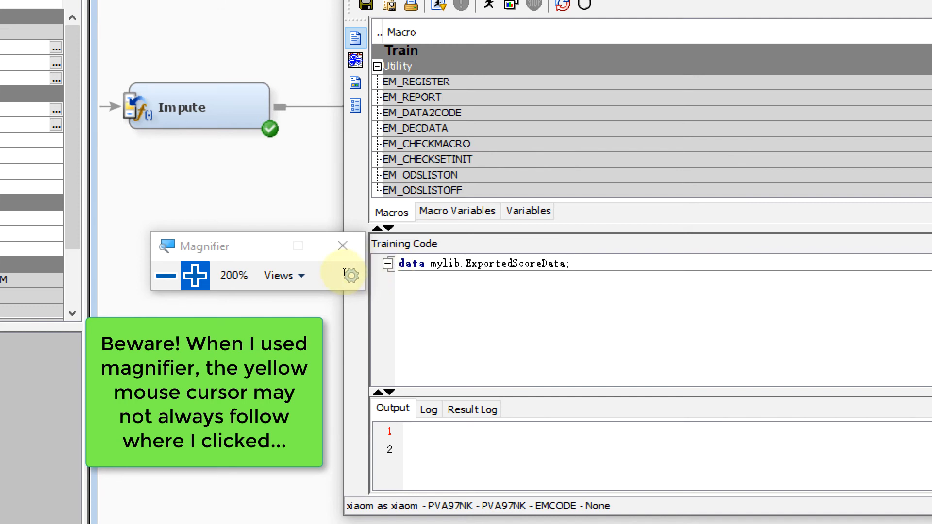
pyautogui.click(502, 263)
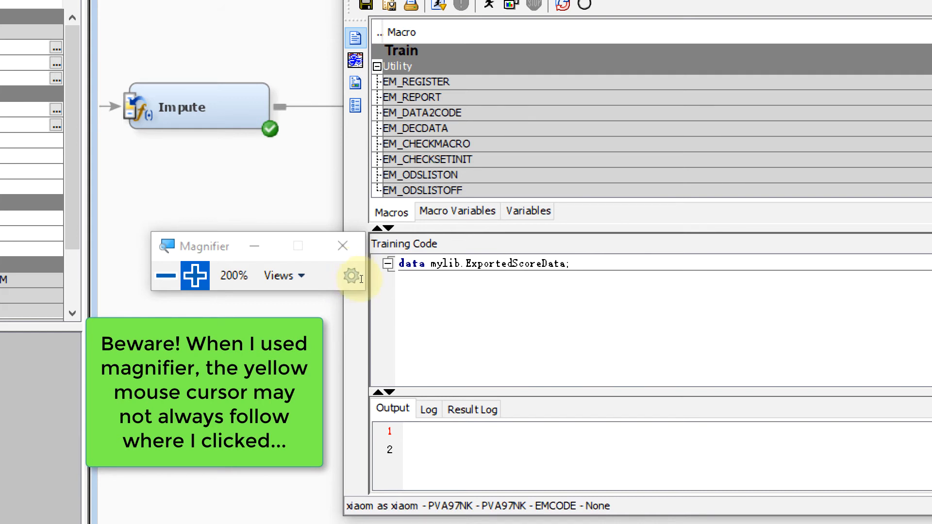
pyautogui.click(513, 263)
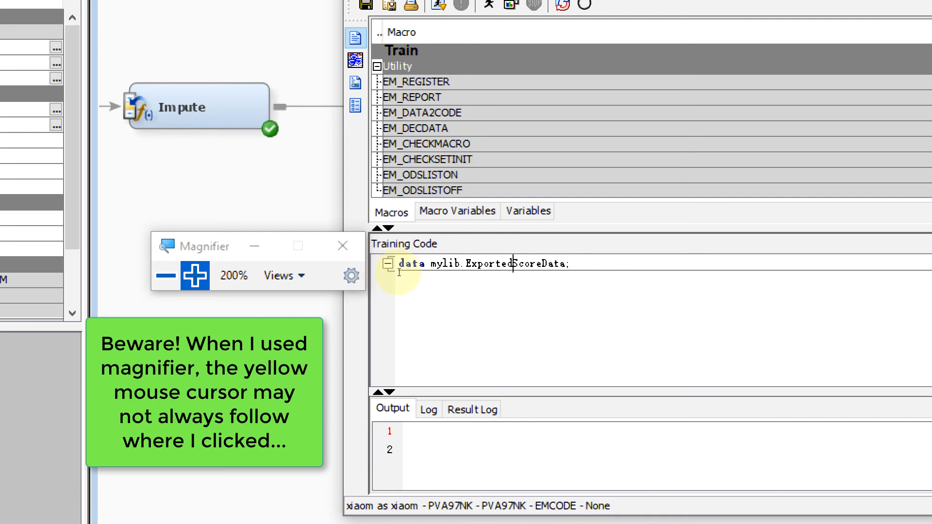
pyautogui.click(573, 263)
# Add an indented SET statement reading &EM_IMPORT_SCORE on the next line.
pyautogui.press('Return')
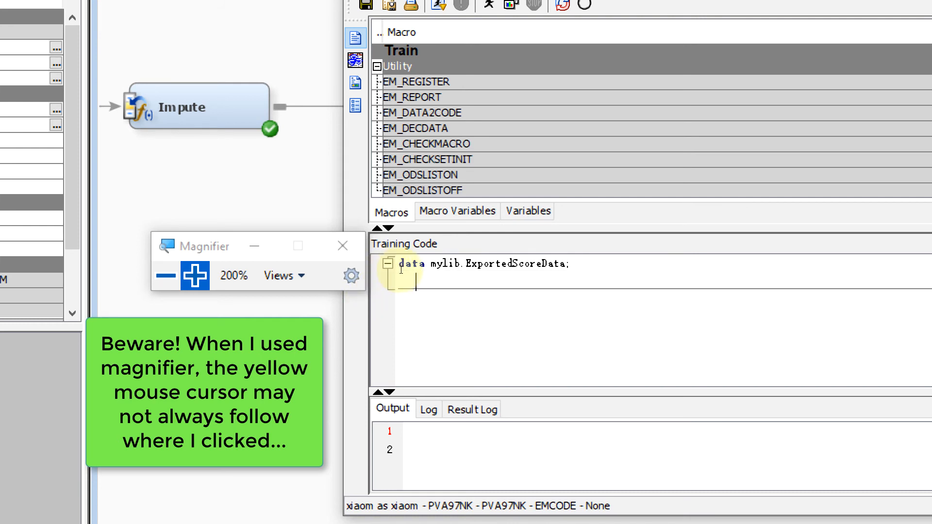
pyautogui.press('Tab')
pyautogui.press('BackSpace')
pyautogui.press('BackSpace')
pyautogui.press('Return')
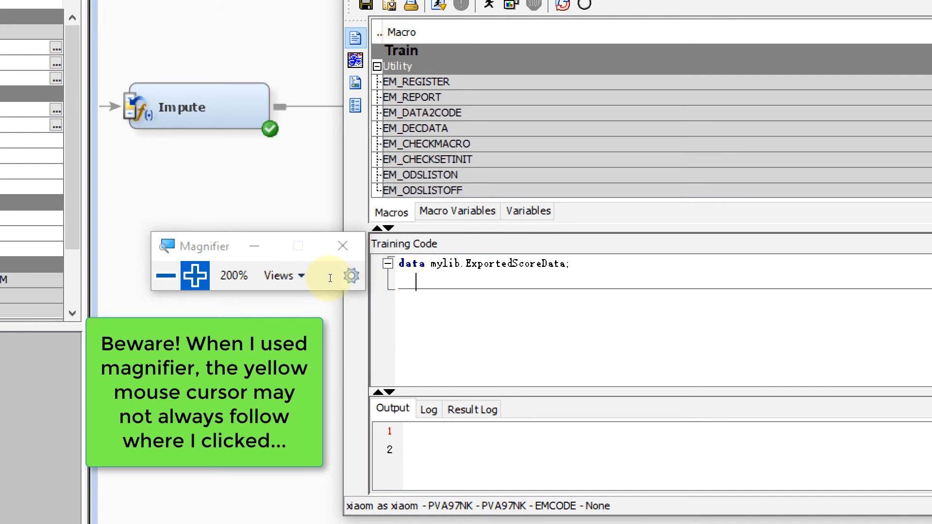
pyautogui.write('set')
pyautogui.write('&')
pyautogui.write('EM_IMPORT_SCORE;')
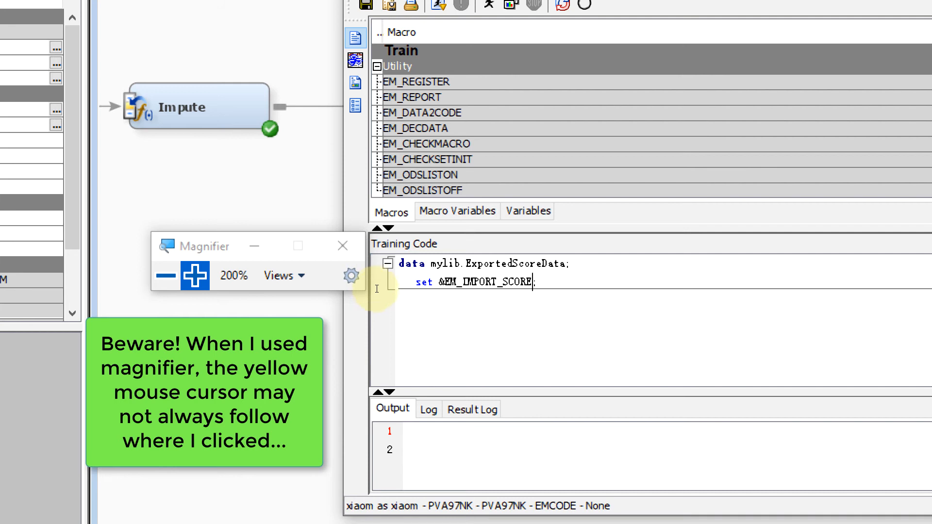
# Close the DATA step with a run; statement on a new line.
pyautogui.press('End')
pyautogui.press('Return')
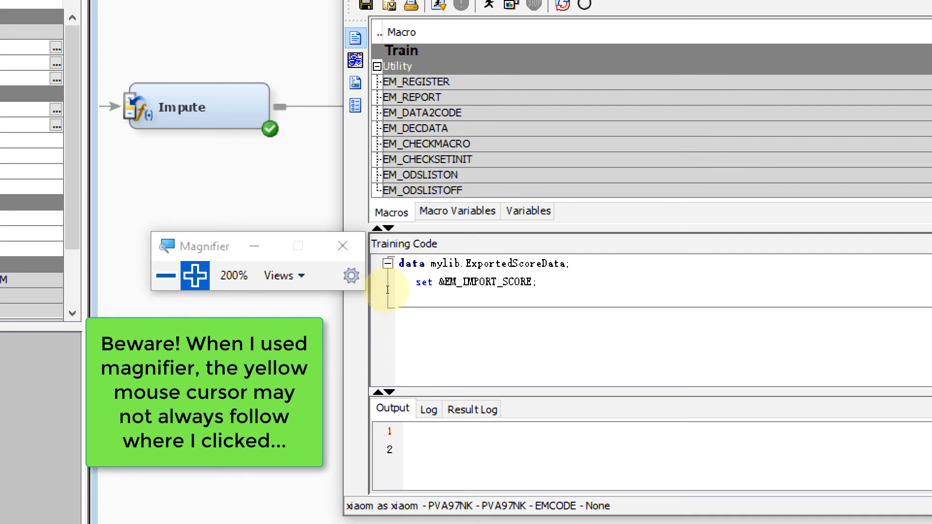
pyautogui.press('BackSpace')
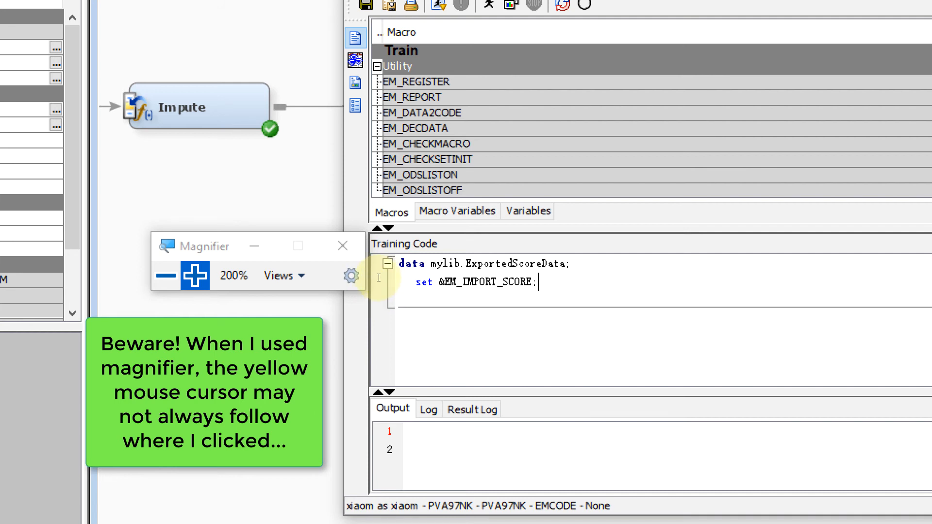
pyautogui.click(367, 305)
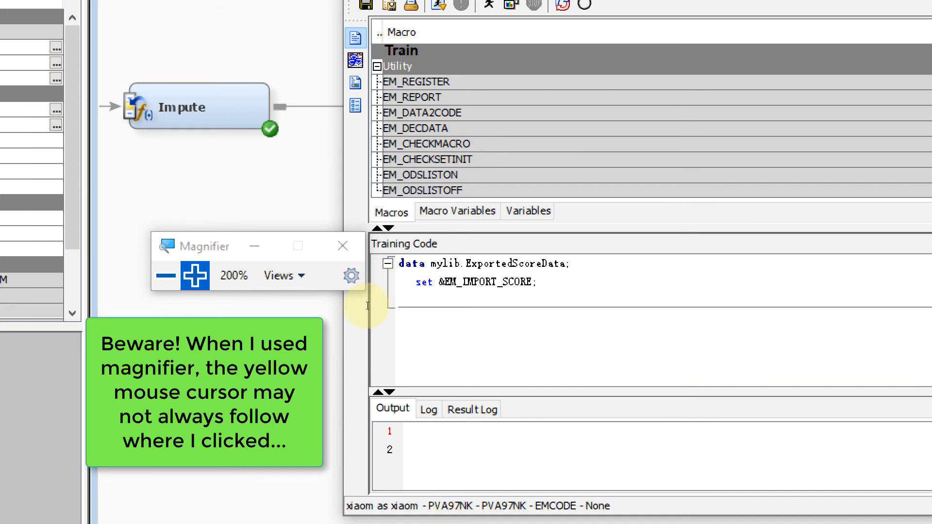
pyautogui.write('run;')
pyautogui.moveTo(502, 264); pyautogui.dragTo(565, 264)
pyautogui.click(568, 264)
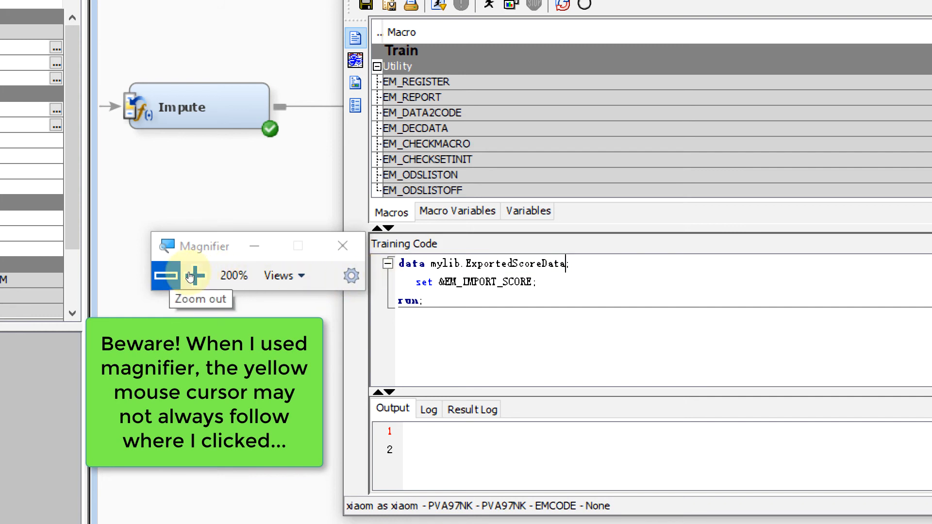
# Save the training code and close the Code Editor.
pyautogui.click(188, 276)
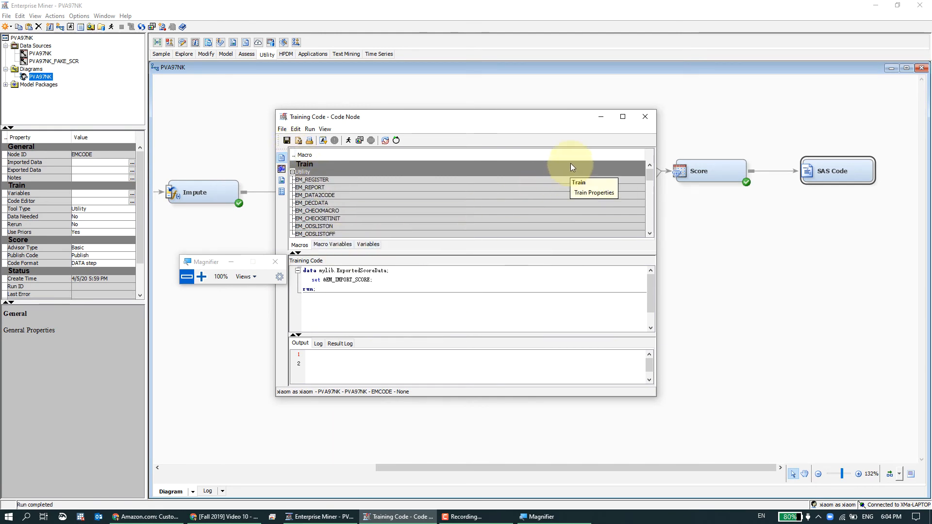
pyautogui.click(286, 144)
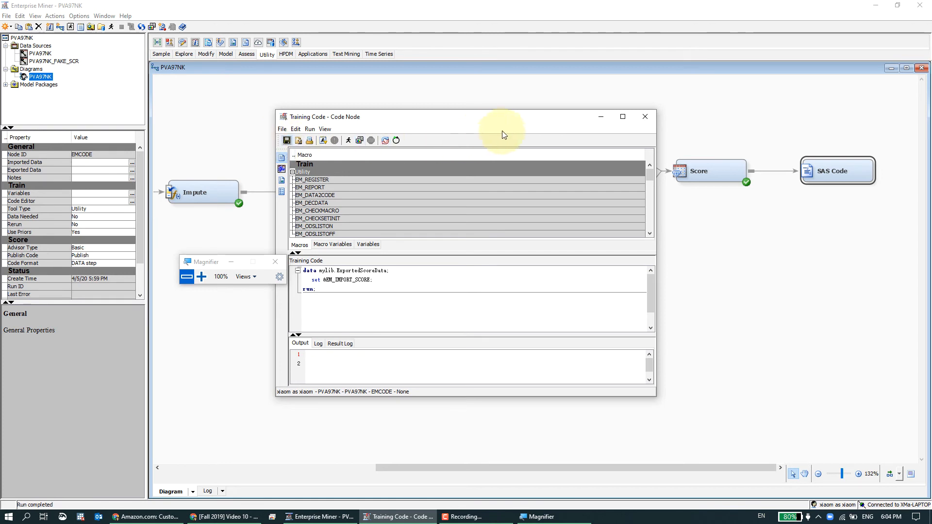
pyautogui.click(641, 118)
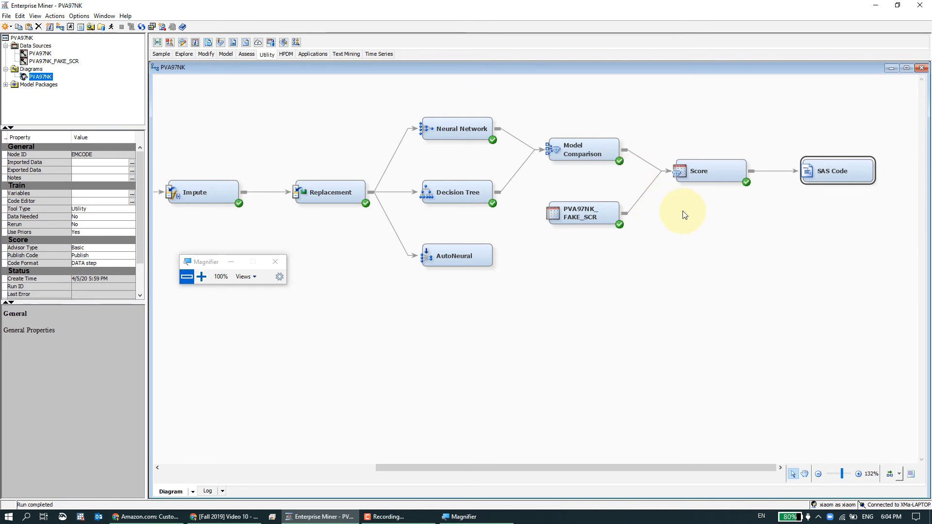
# Run the path ending at the SAS Code node and dismiss the completion notice.
pyautogui.rightClick(811, 176)
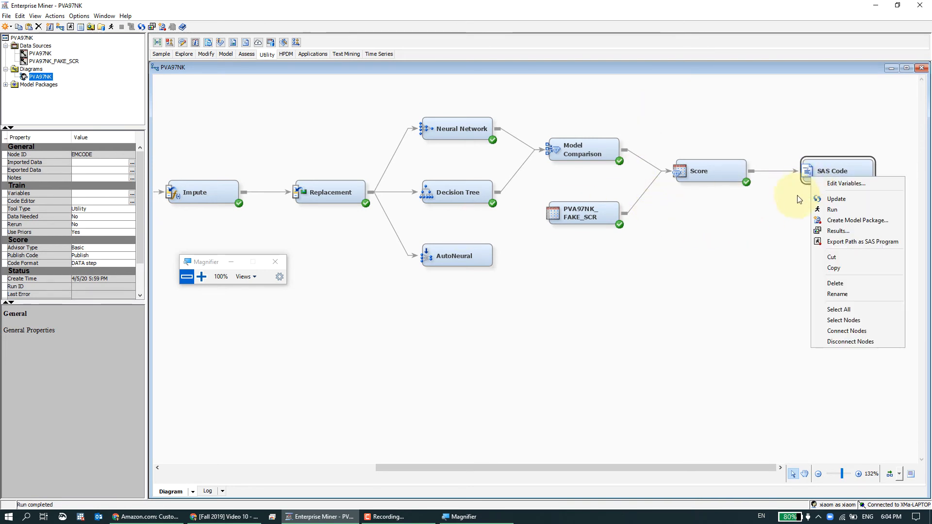
pyautogui.click(820, 208)
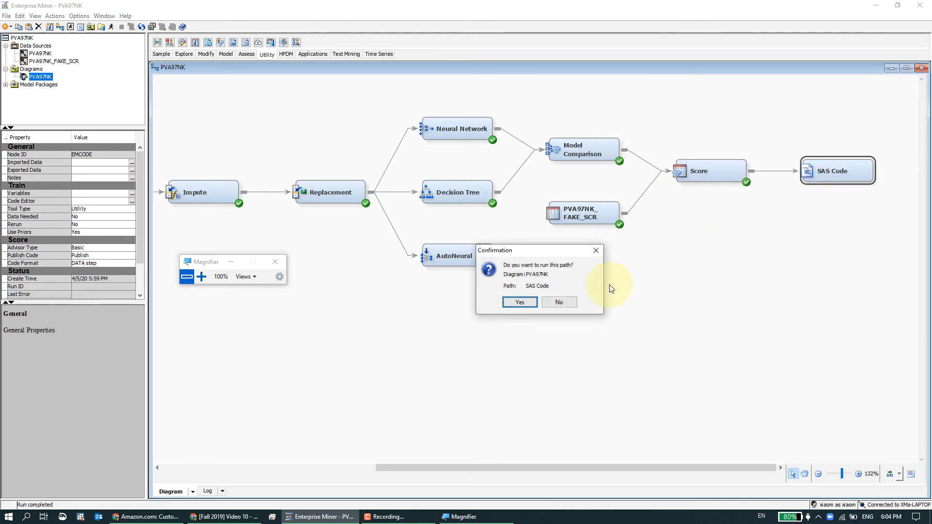
pyautogui.click(532, 302)
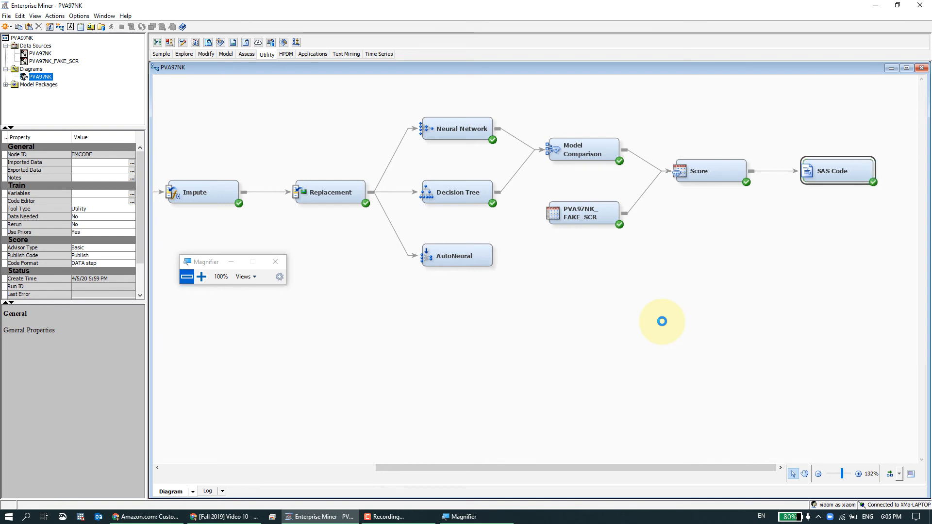
pyautogui.click(594, 253)
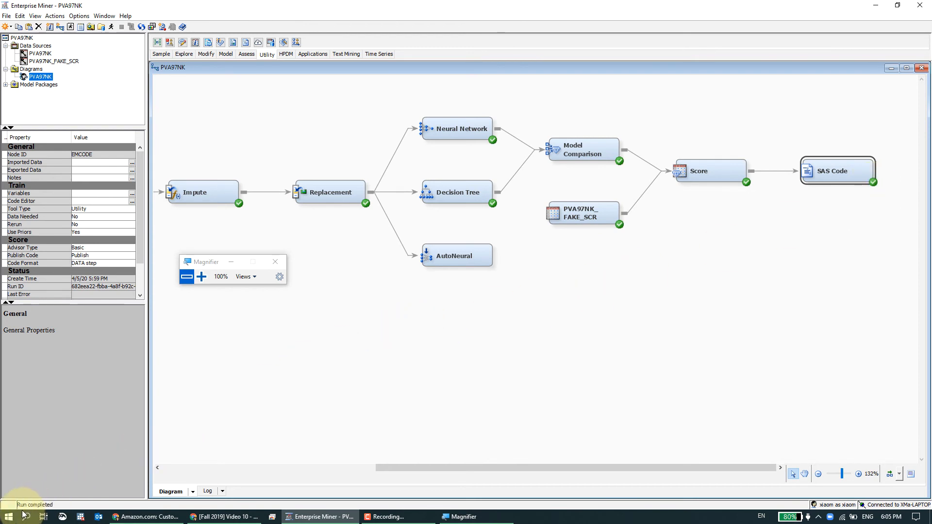
pyautogui.press('super+s')
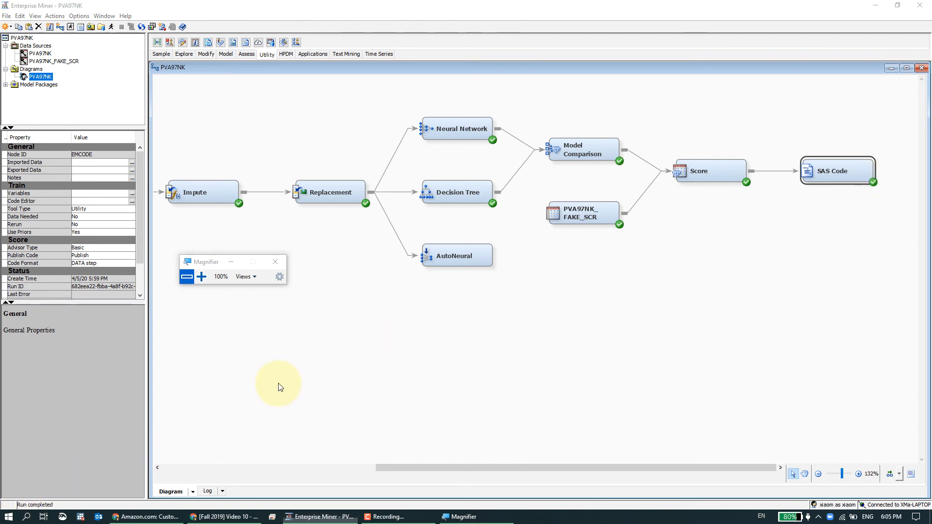
pyautogui.write('fold')
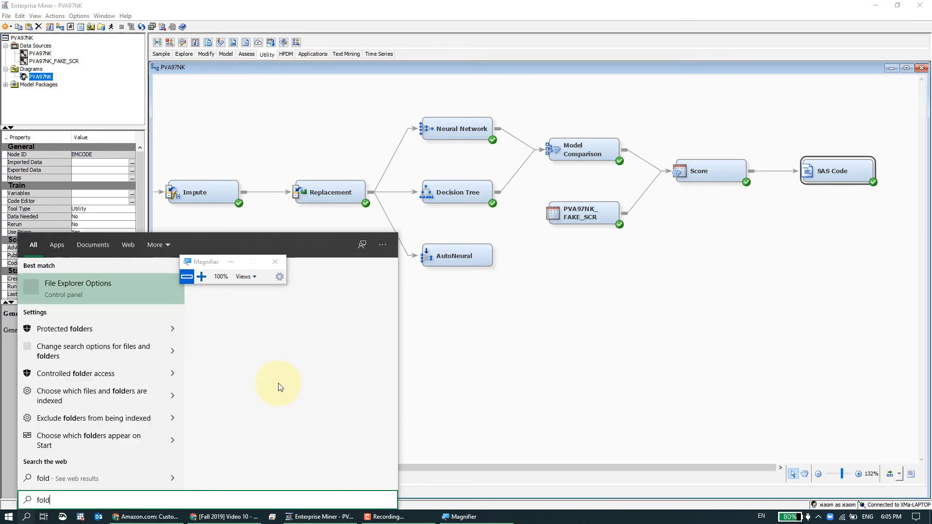
pyautogui.press('Return')
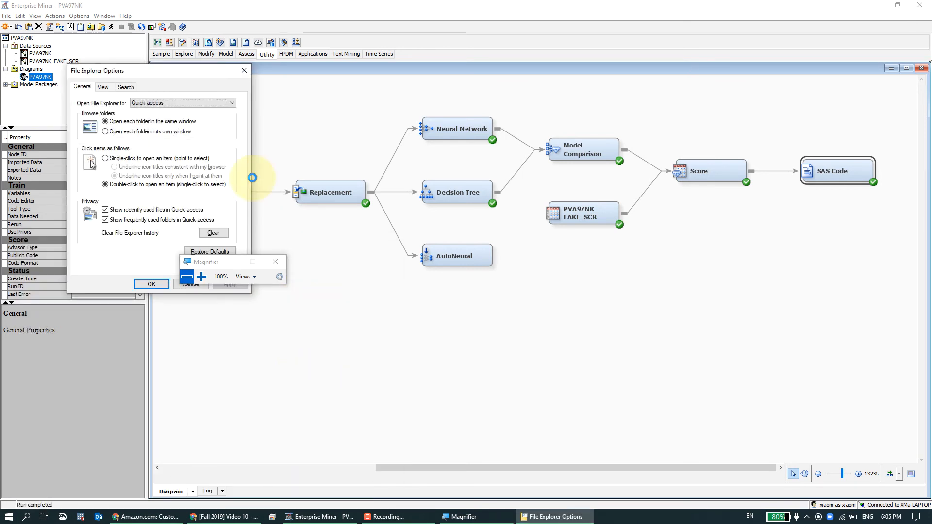
pyautogui.click(244, 71)
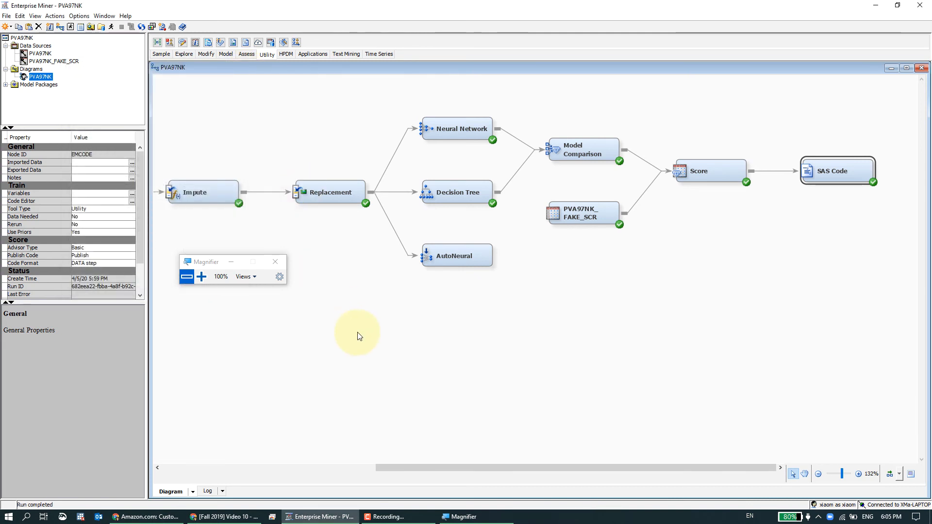
# Open File Explorer at This PC and navigate to the SAS-EM folder on Windows (D:).
pyautogui.click(10, 517)
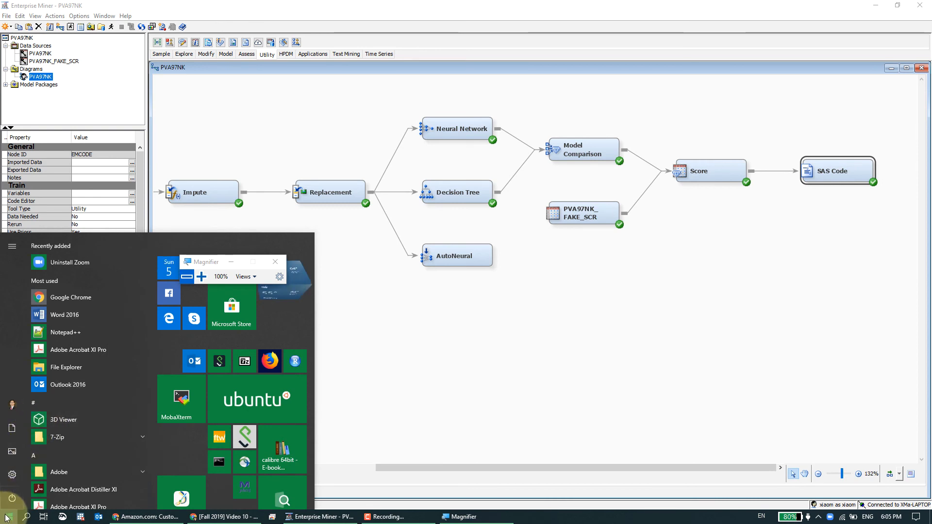
pyautogui.write('my')
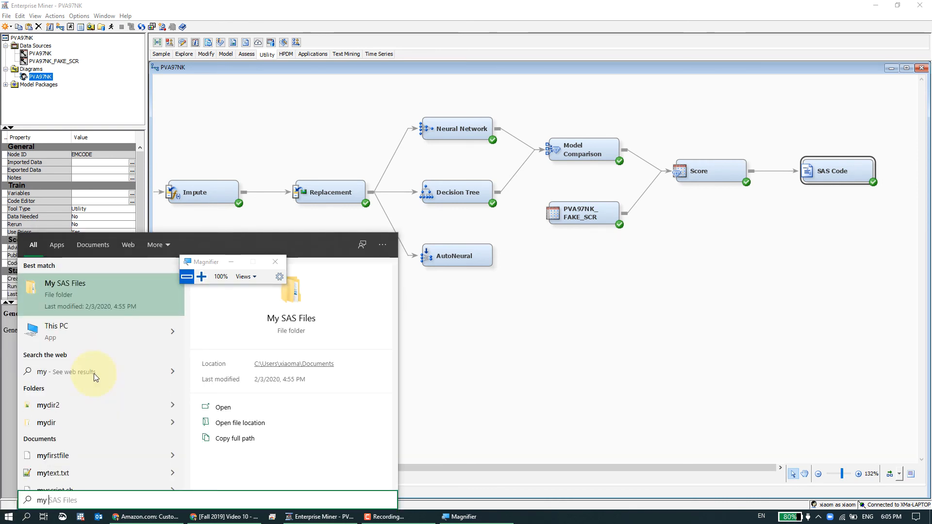
pyautogui.press('Down')
pyautogui.press('Return')
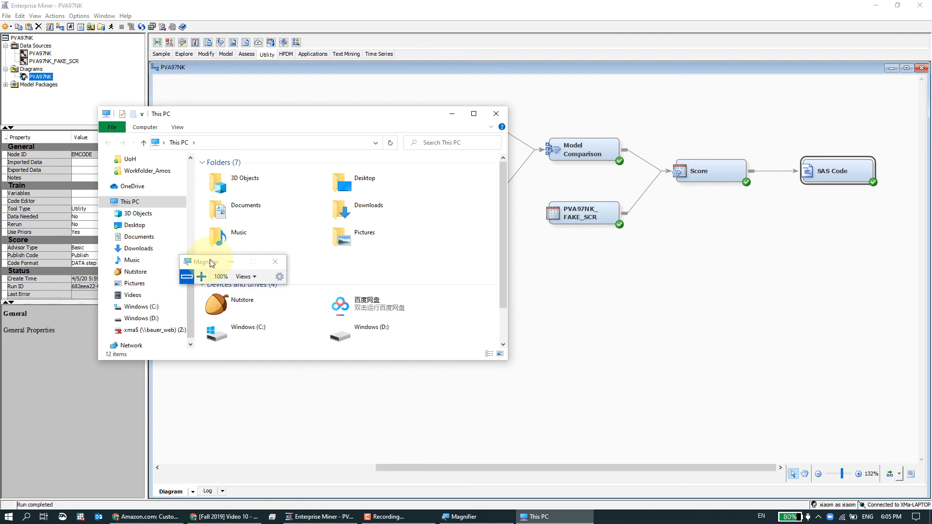
pyautogui.moveTo(234, 262); pyautogui.dragTo(575, 251)
pyautogui.scroll(-1, 413, 324)
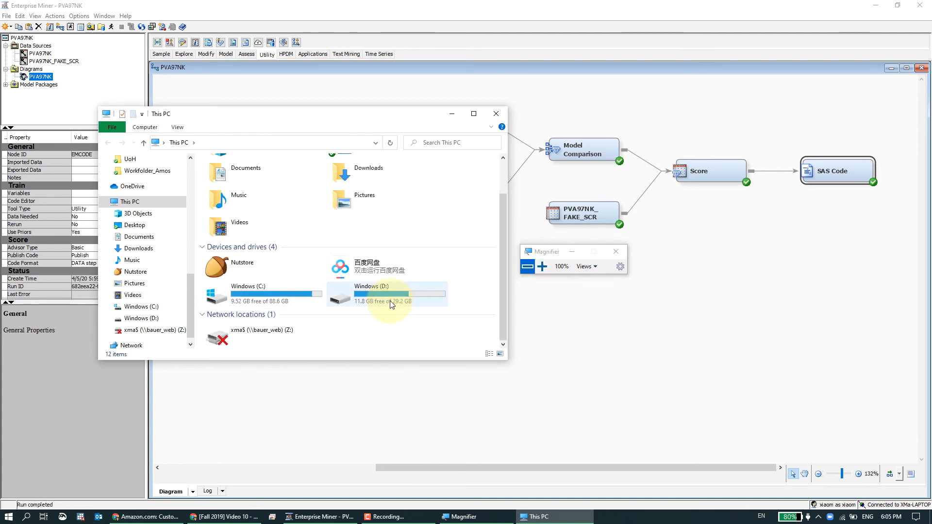
pyautogui.doubleClick(389, 300)
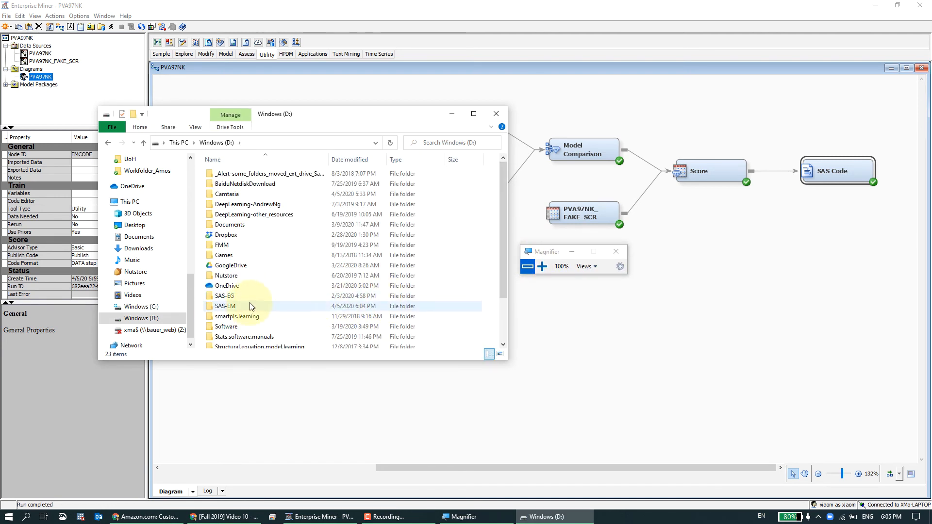
pyautogui.doubleClick(249, 305)
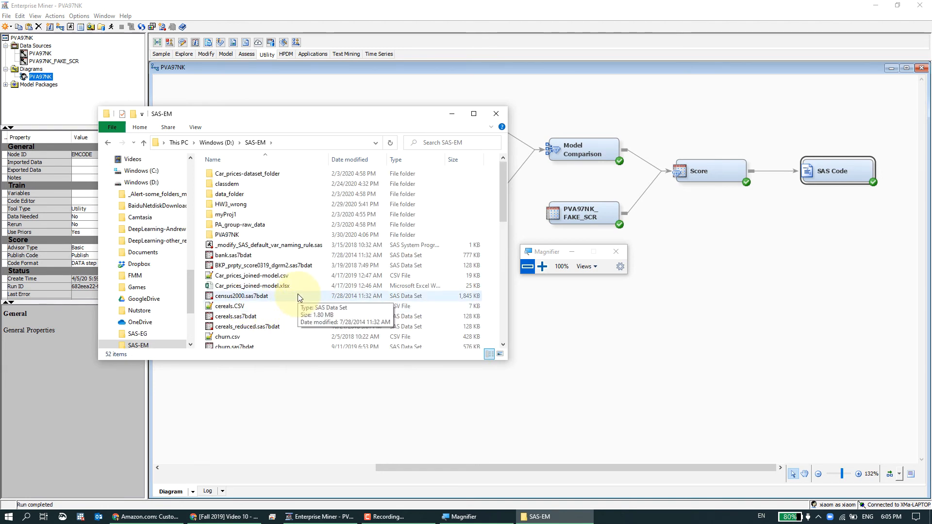
# Locate exportedscoredata.sas7bdat in SAS-EM and select the em_save_score, em_save_train and em_save_validate data sets.
pyautogui.click(275, 316)
pyautogui.scroll(-2, 276, 318)
pyautogui.scroll(-4, 276, 319)
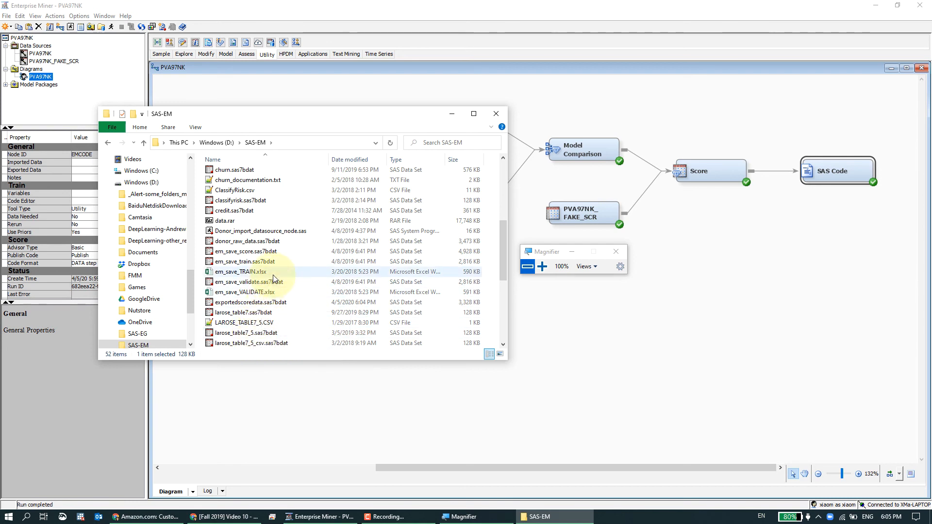
pyautogui.click(271, 251)
pyautogui.scroll(-1, 286, 290)
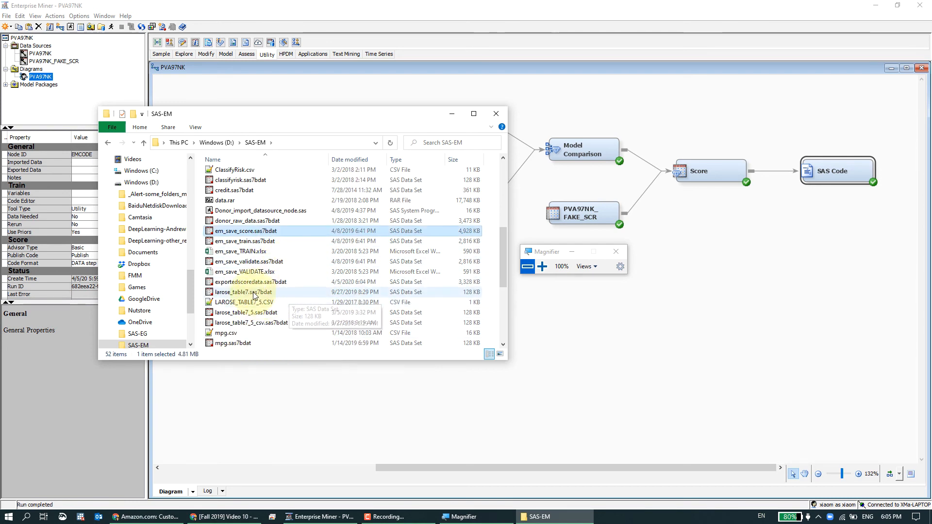
pyautogui.click(246, 283)
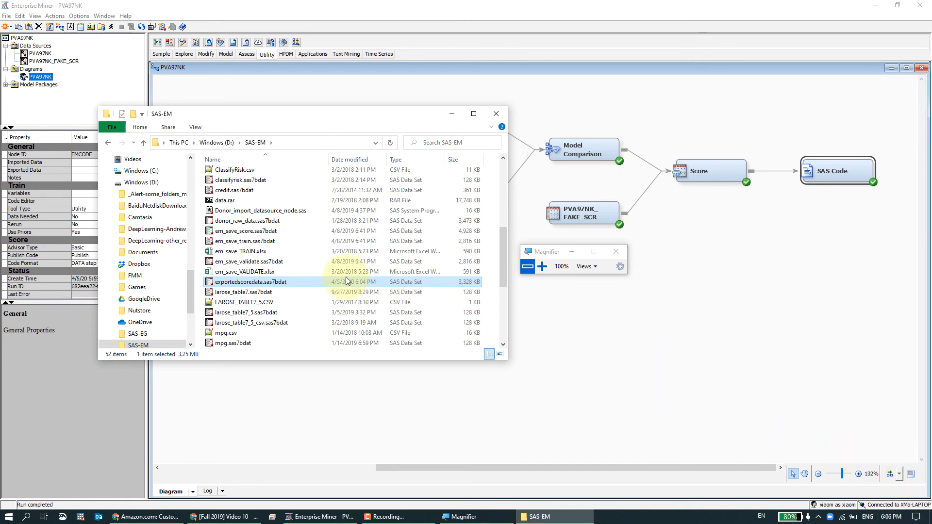
pyautogui.click(280, 291)
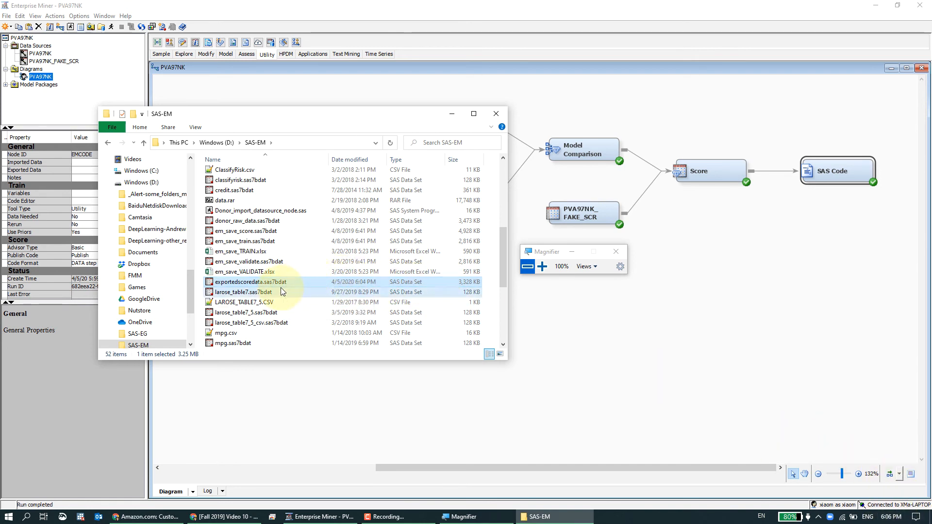
pyautogui.click(279, 283)
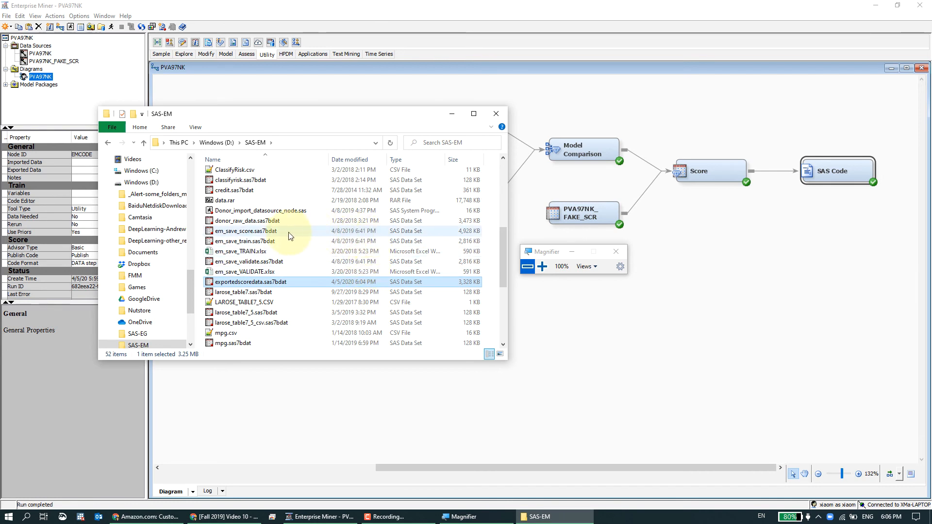
pyautogui.moveTo(296, 232)
pyautogui.mouseDown()
pyautogui.moveTo(274, 272)
pyautogui.moveTo(287, 246)
pyautogui.mouseUp()
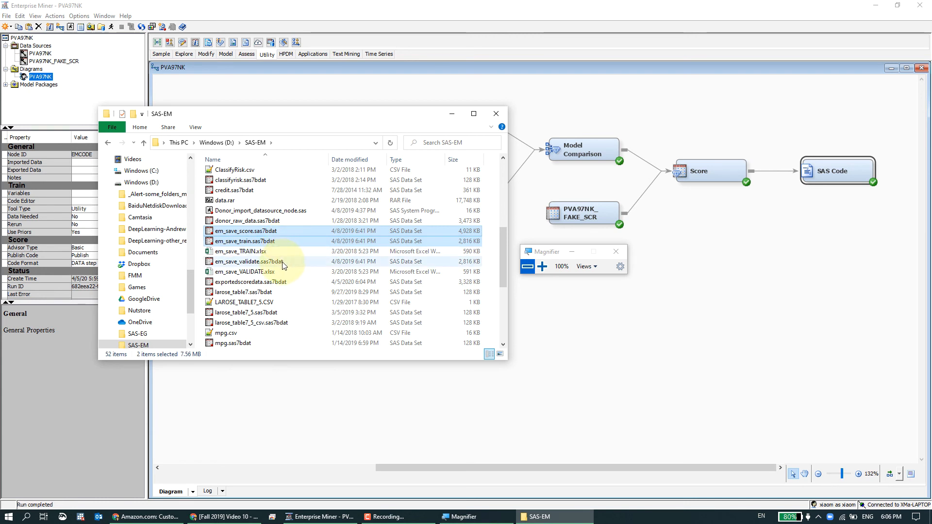
pyautogui.keyDown('ctrl'); pyautogui.click(282, 260); pyautogui.keyUp('ctrl')
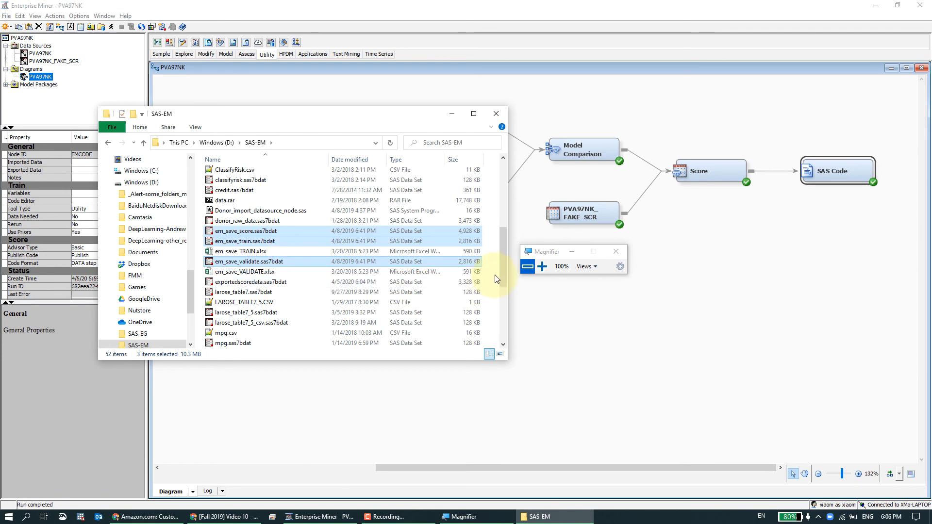
# Create a new folder in the SAS-EM folder.
pyautogui.moveTo(500, 263); pyautogui.dragTo(503, 203)
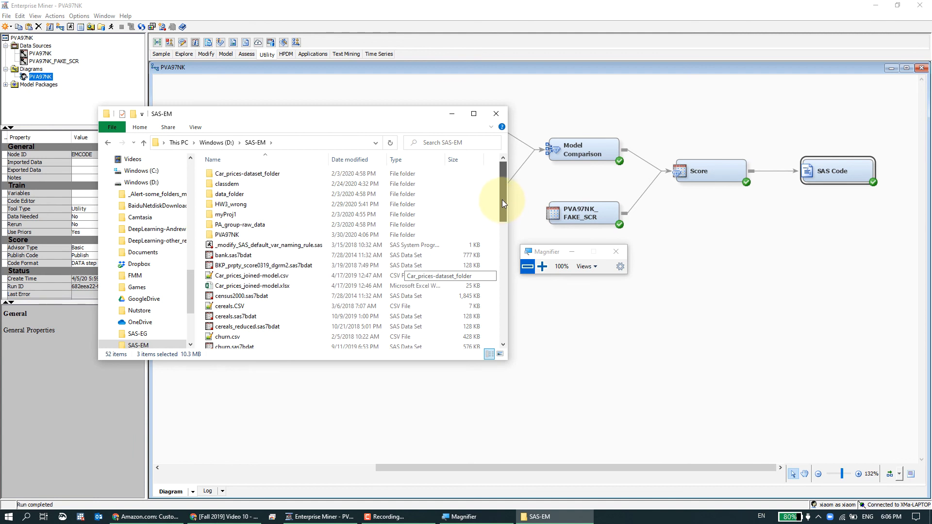
pyautogui.rightClick(496, 200)
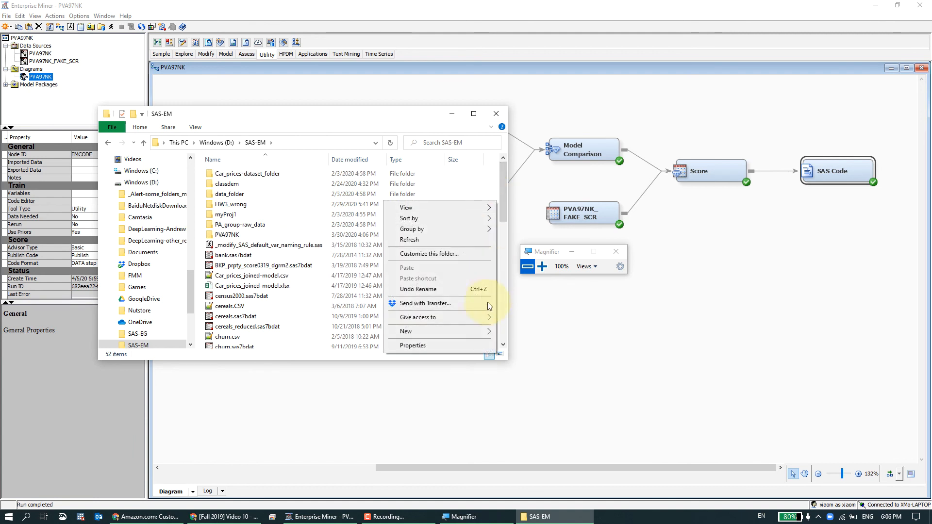
pyautogui.click(505, 331)
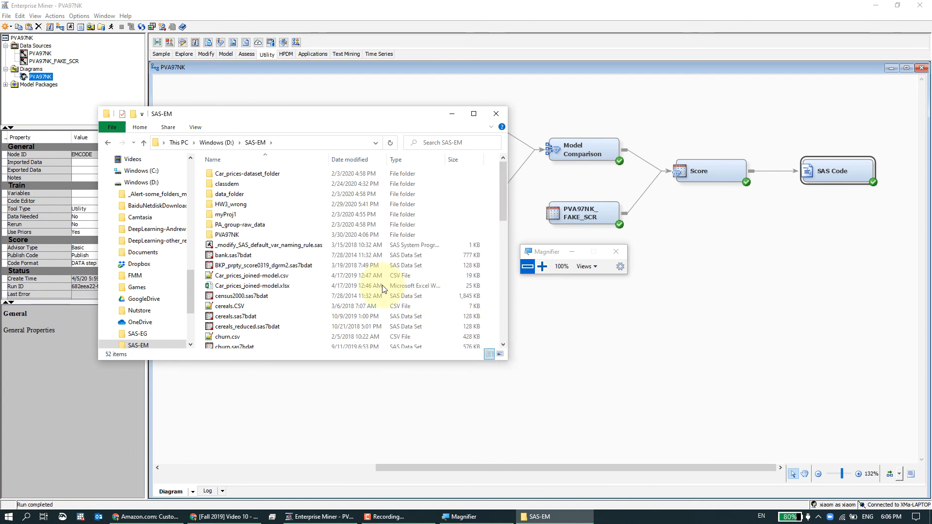
pyautogui.press('Return')
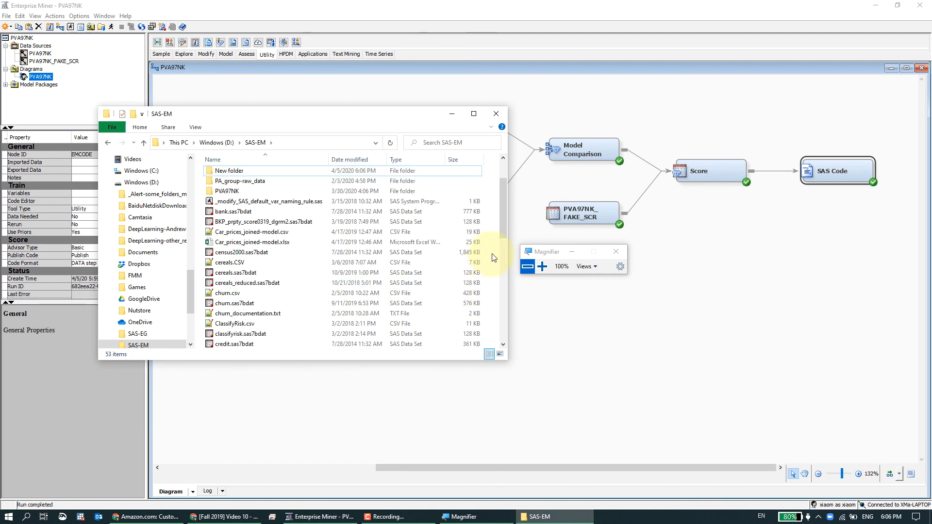
# Move the em_save_score, em_save_train and em_save_validate data sets and their Excel files into New folder.
pyautogui.scroll(-3, 192, 310)
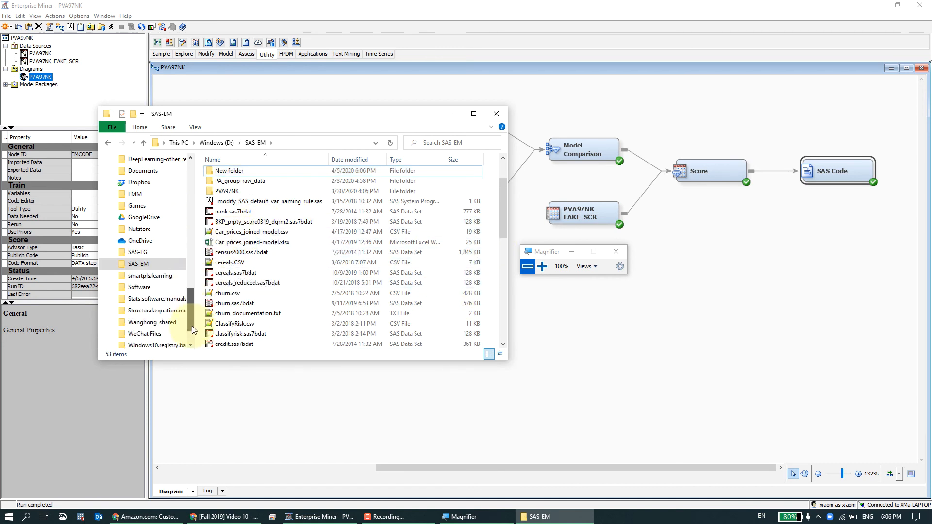
pyautogui.click(111, 264)
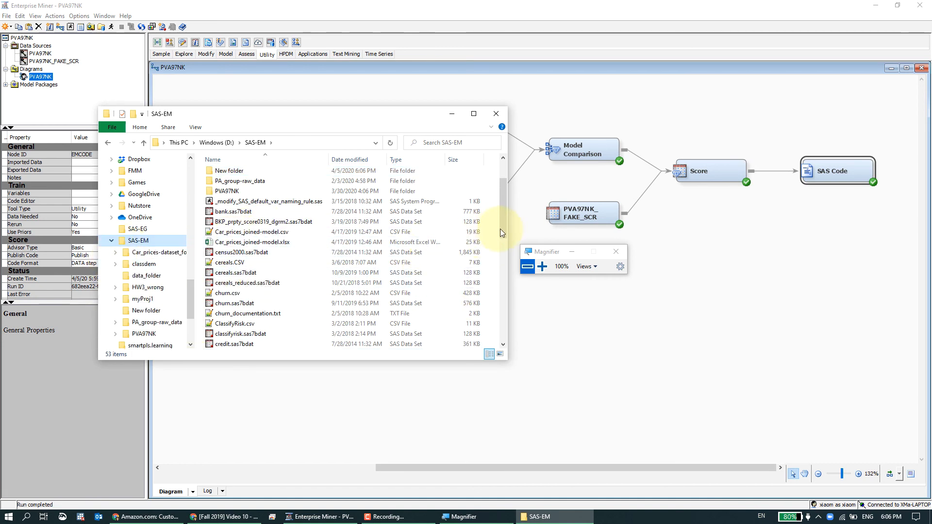
pyautogui.scroll(-2, 500, 262)
pyautogui.scroll(-7, 497, 290)
pyautogui.scroll(1, 499, 306)
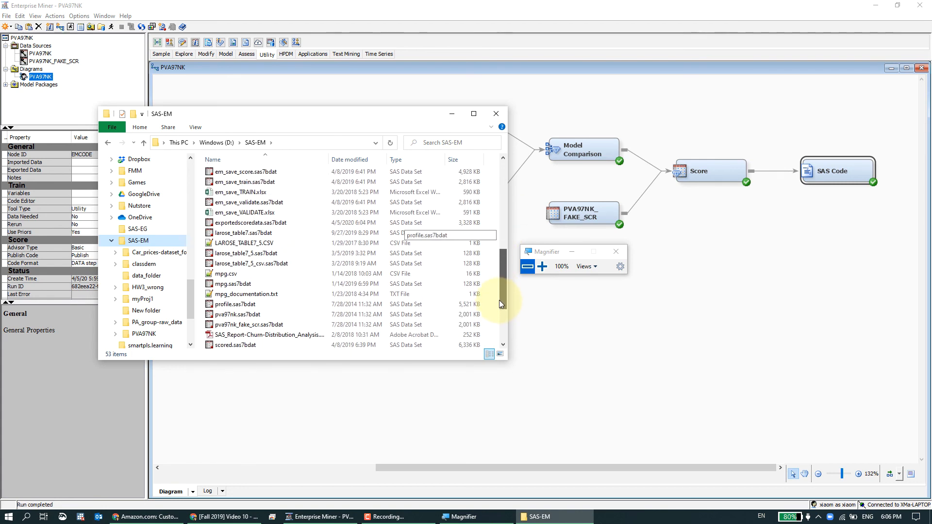
pyautogui.click(258, 185)
pyautogui.keyDown('shift'); pyautogui.click(258, 194); pyautogui.keyUp('shift')
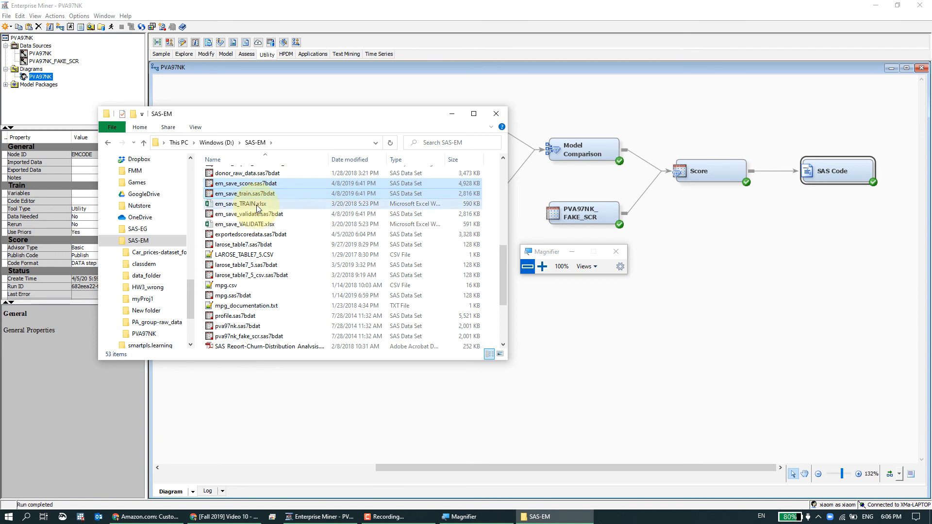
pyautogui.keyDown('shift'); pyautogui.click(258, 215); pyautogui.keyUp('shift')
pyautogui.keyDown('shift'); pyautogui.click(258, 225); pyautogui.keyUp('shift')
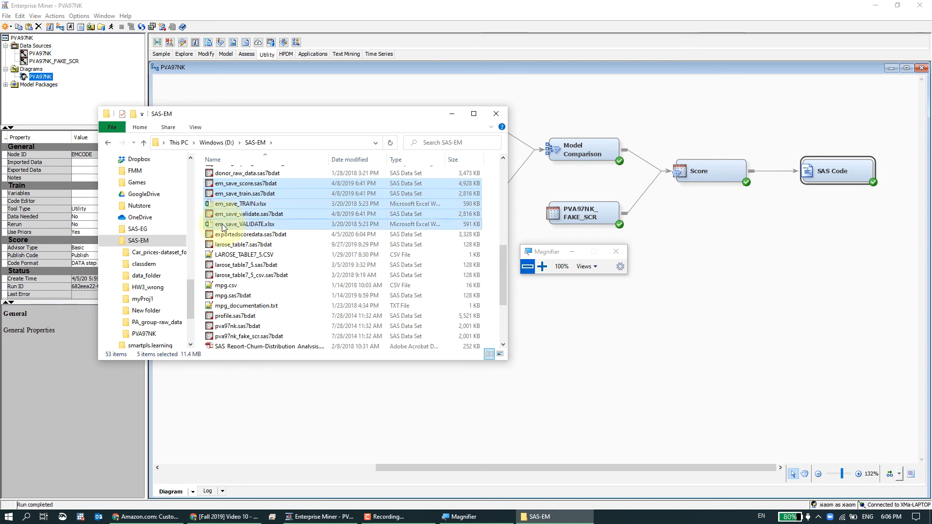
pyautogui.moveTo(222, 227); pyautogui.dragTo(150, 310)
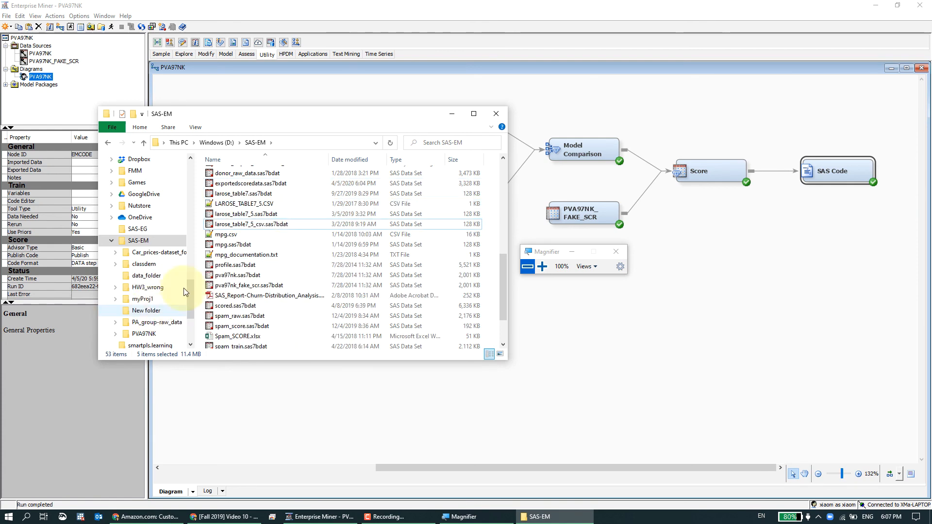
# Add a Save Data node to the diagram below the SAS Code node.
pyautogui.click(679, 271)
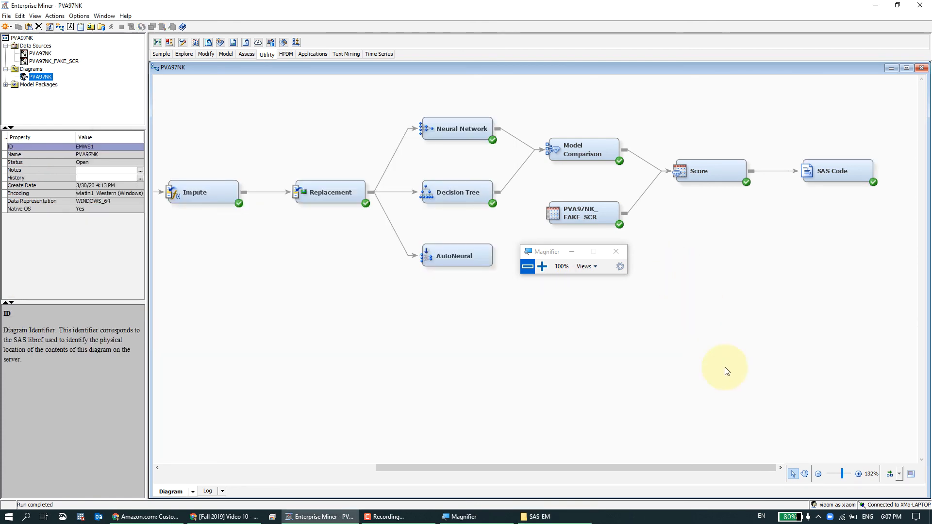
pyautogui.click(818, 178)
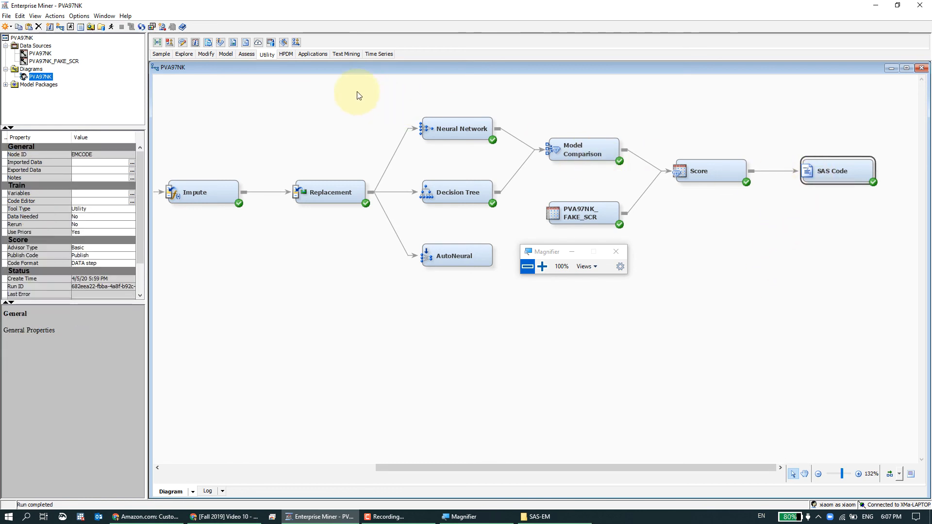
pyautogui.click(343, 96)
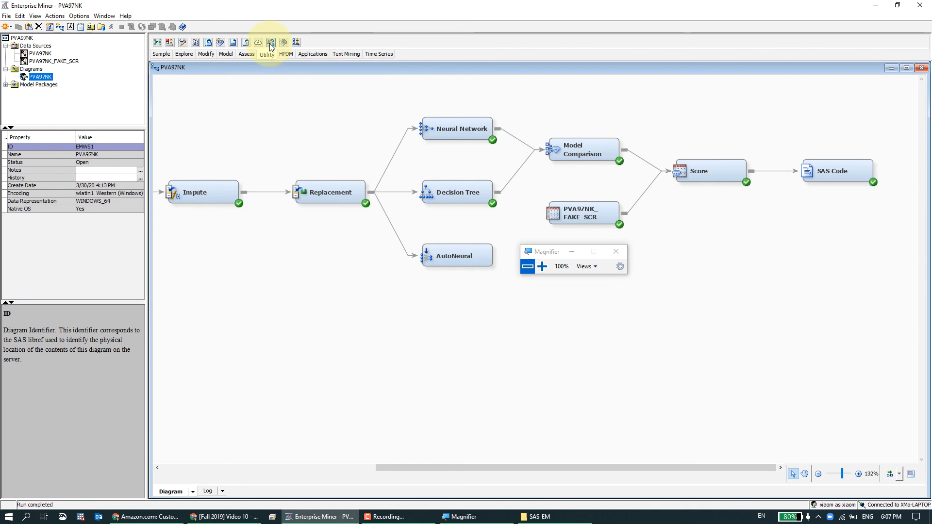
pyautogui.moveTo(271, 46); pyautogui.dragTo(620, 202)
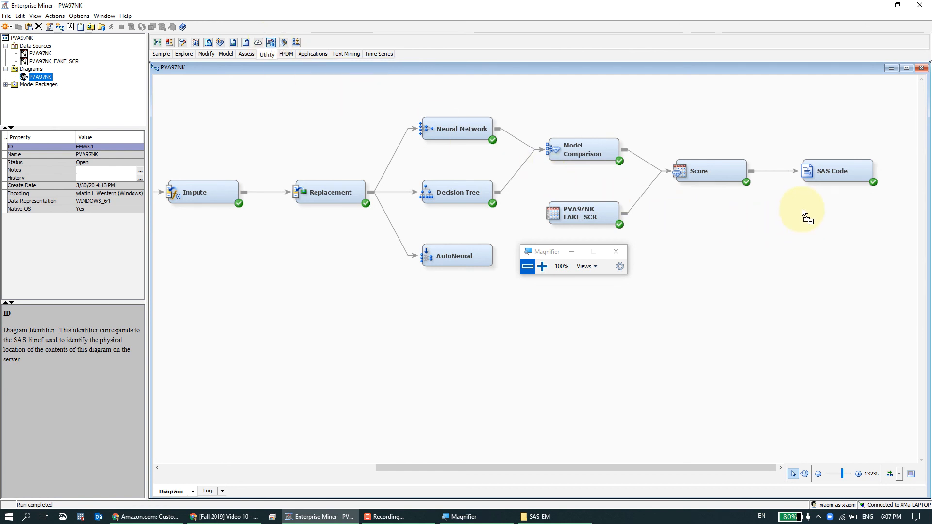
pyautogui.moveTo(802, 206); pyautogui.dragTo(812, 225)
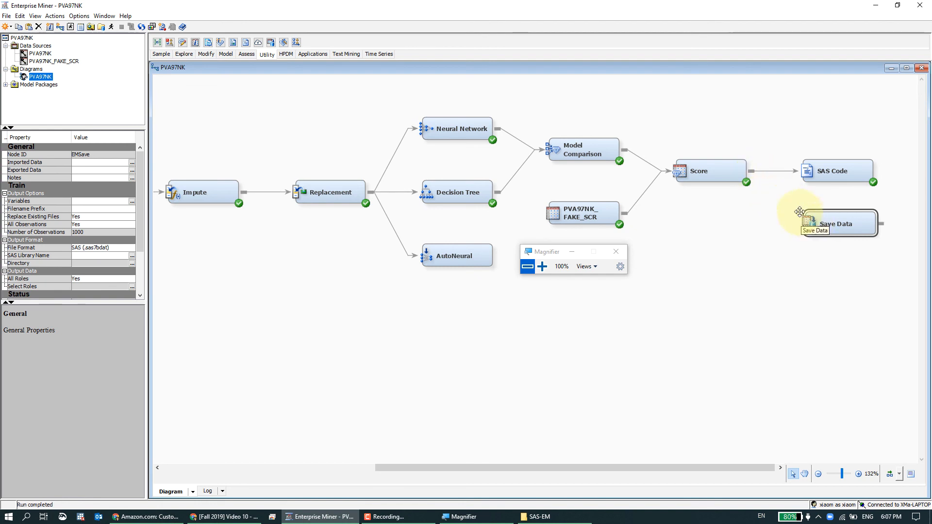
# Connect the Score node to the Save Data node and select it.
pyautogui.moveTo(763, 182); pyautogui.dragTo(815, 225)
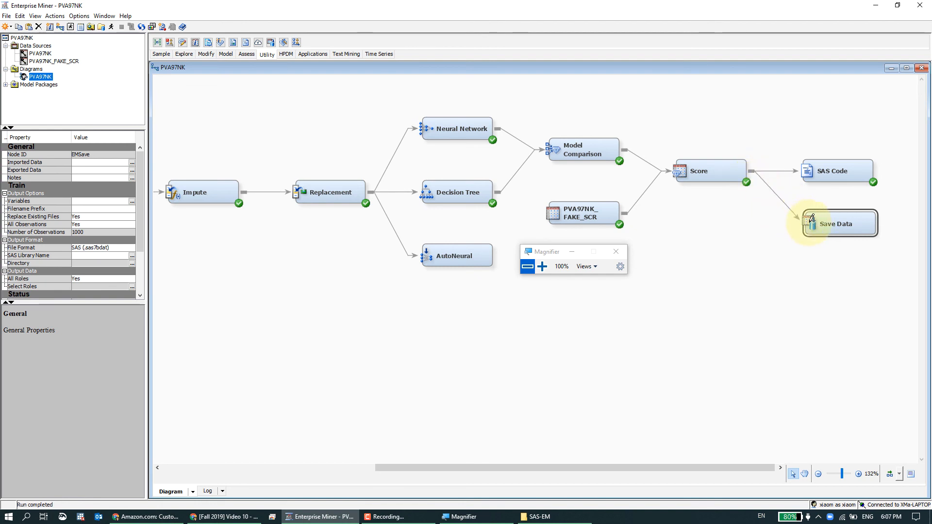
pyautogui.click(832, 269)
pyautogui.click(816, 226)
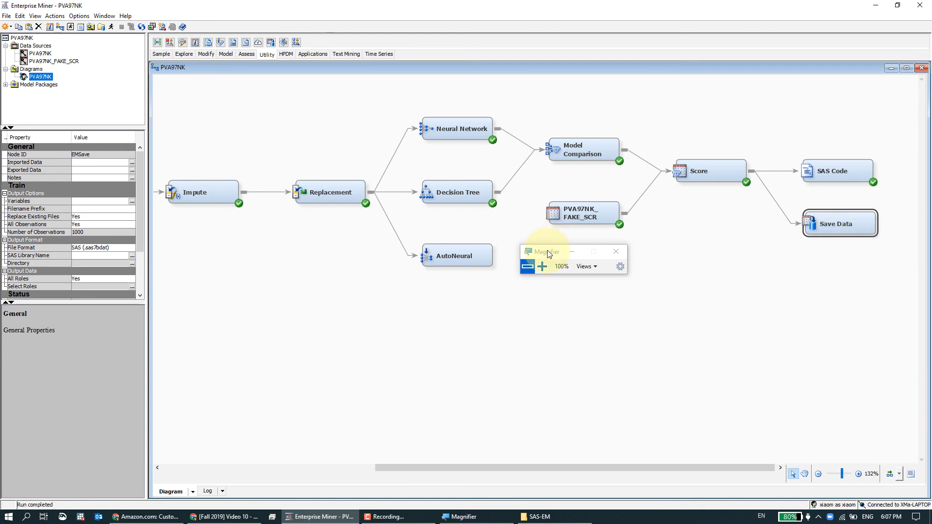
# Set the Save Data node's SAS Library Name to the Mylib library.
pyautogui.moveTo(546, 250); pyautogui.dragTo(172, 214)
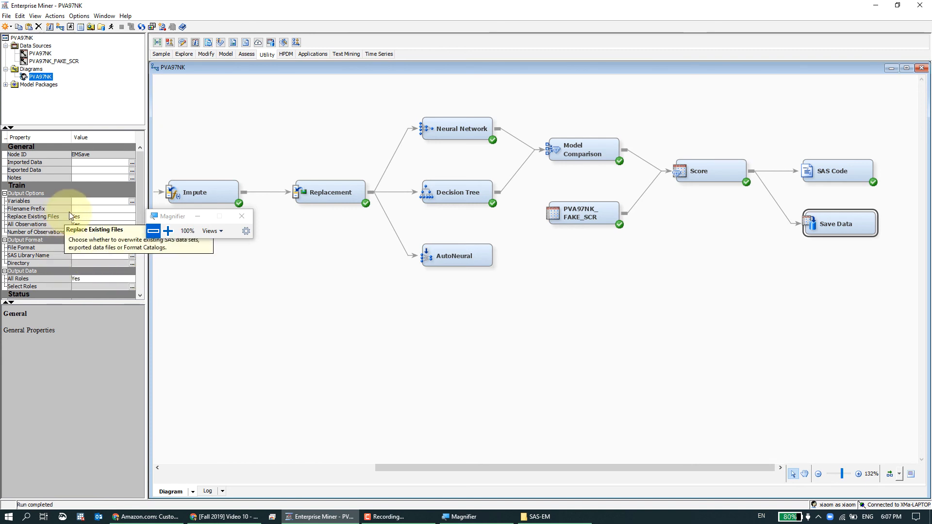
pyautogui.moveTo(140, 192); pyautogui.dragTo(139, 222)
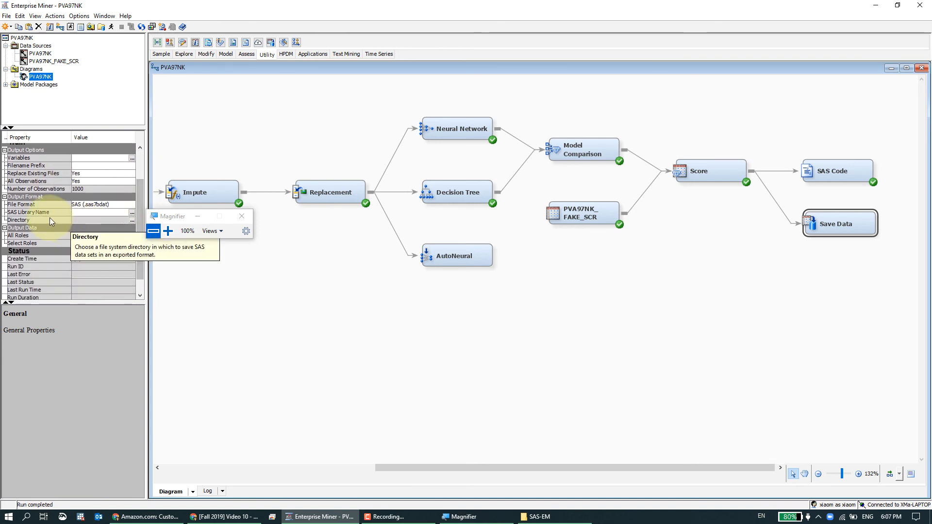
pyautogui.click(132, 215)
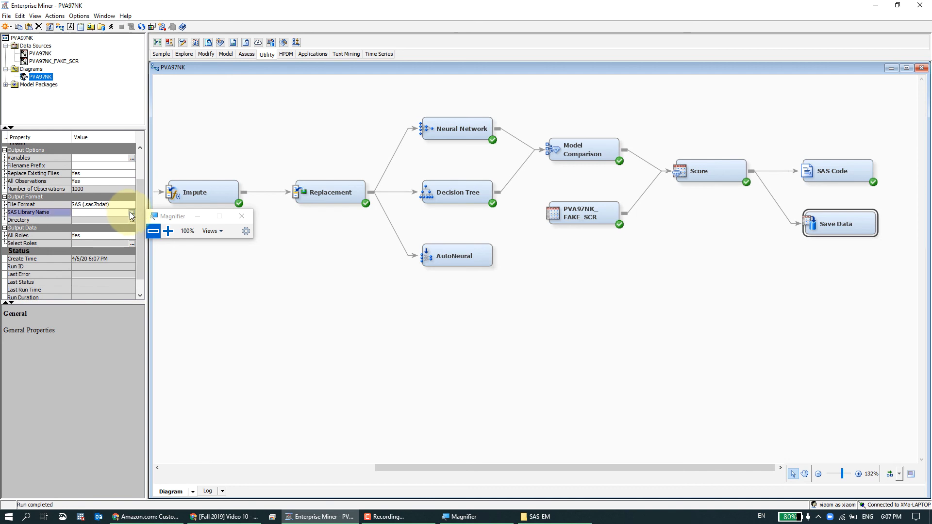
pyautogui.click(131, 214)
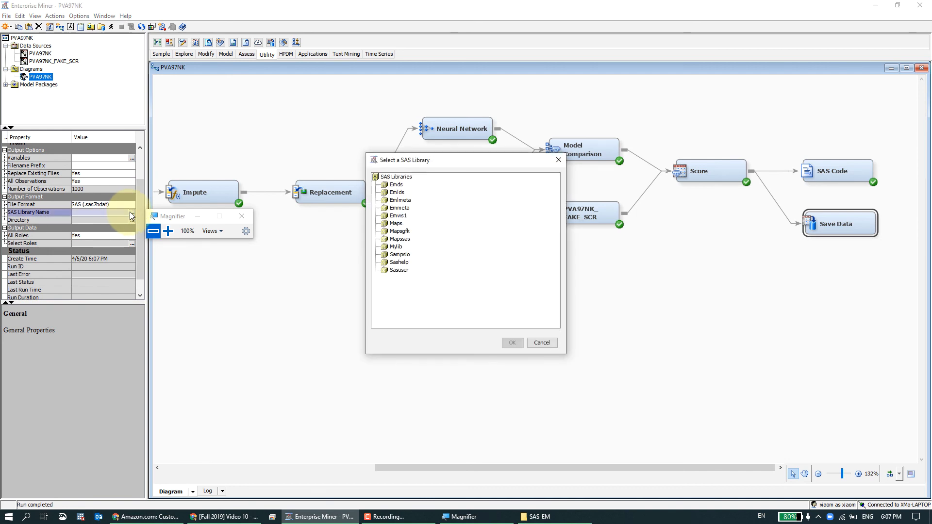
pyautogui.click(396, 246)
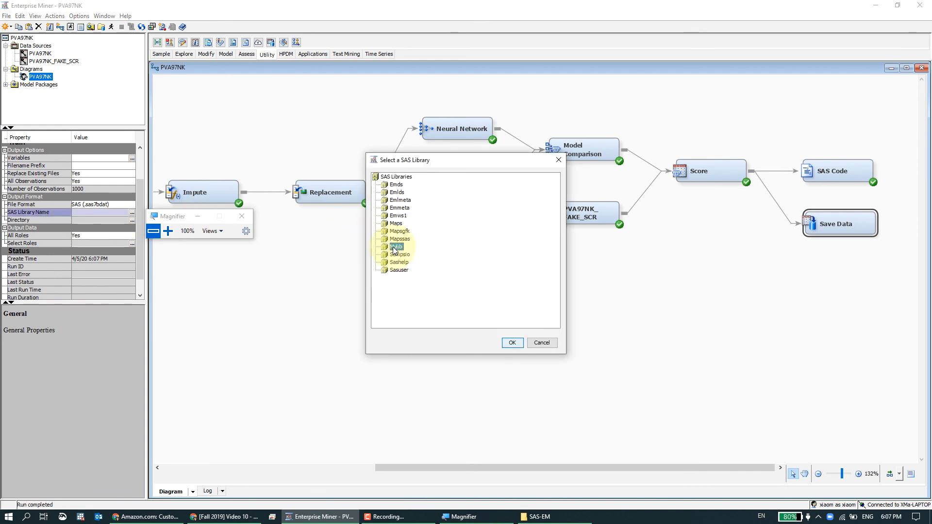
pyautogui.click(512, 343)
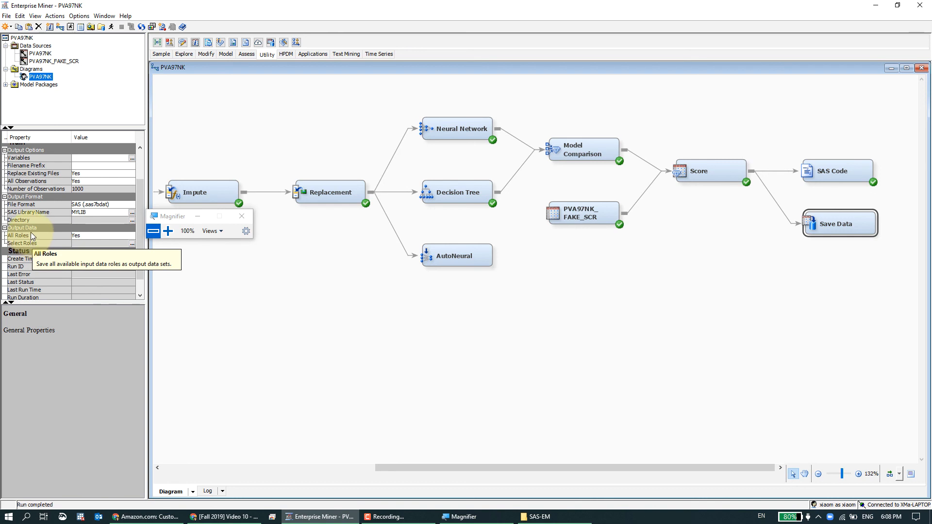
# Set the Save Data node's All Roles property to No.
pyautogui.click(116, 235)
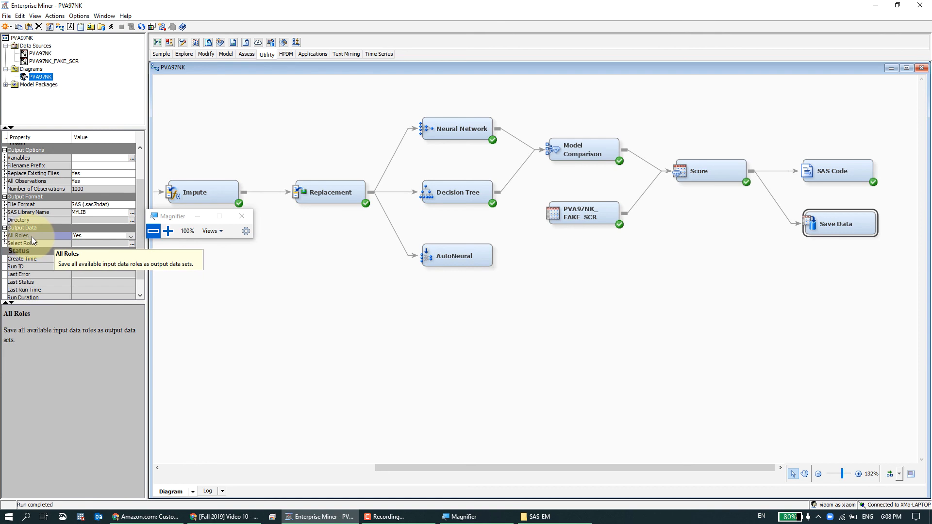
pyautogui.click(88, 235)
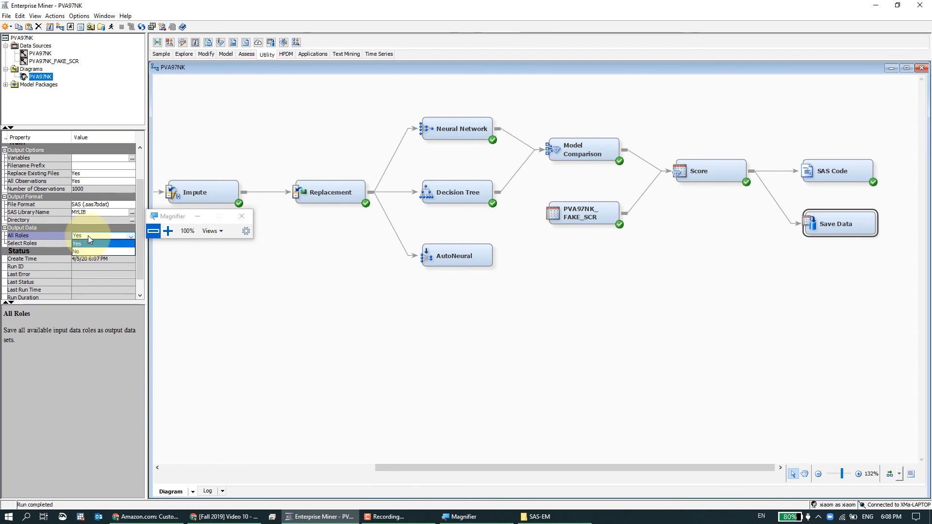
pyautogui.click(91, 252)
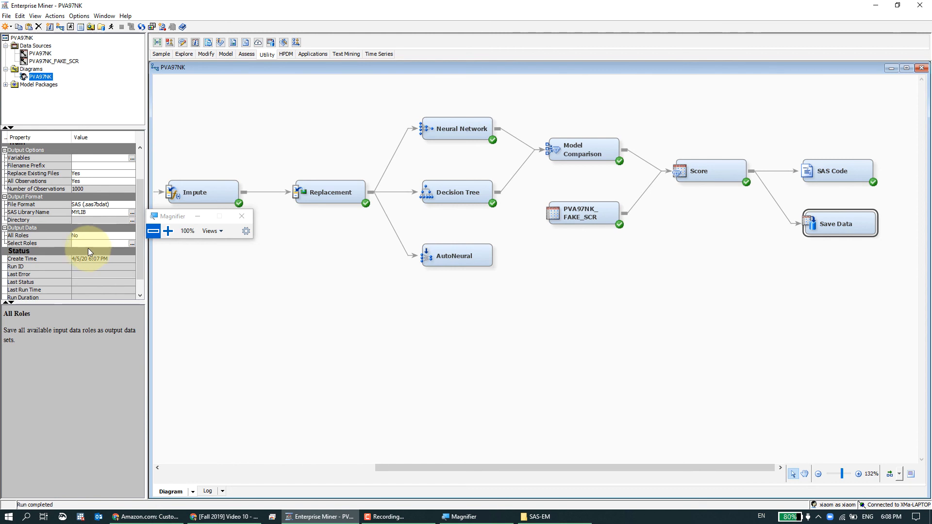
# Open the Select Roles dialog and set the Train and Validation roles to No.
pyautogui.click(131, 243)
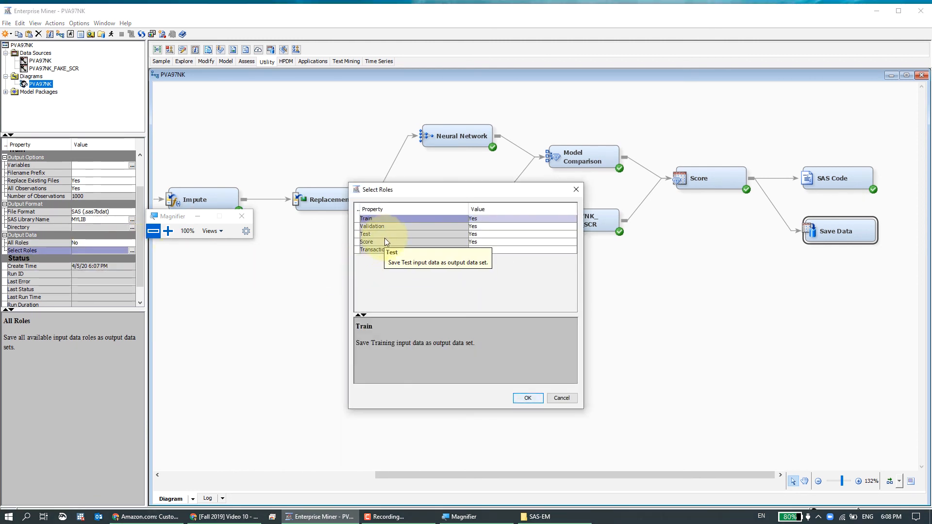
pyautogui.click(483, 219)
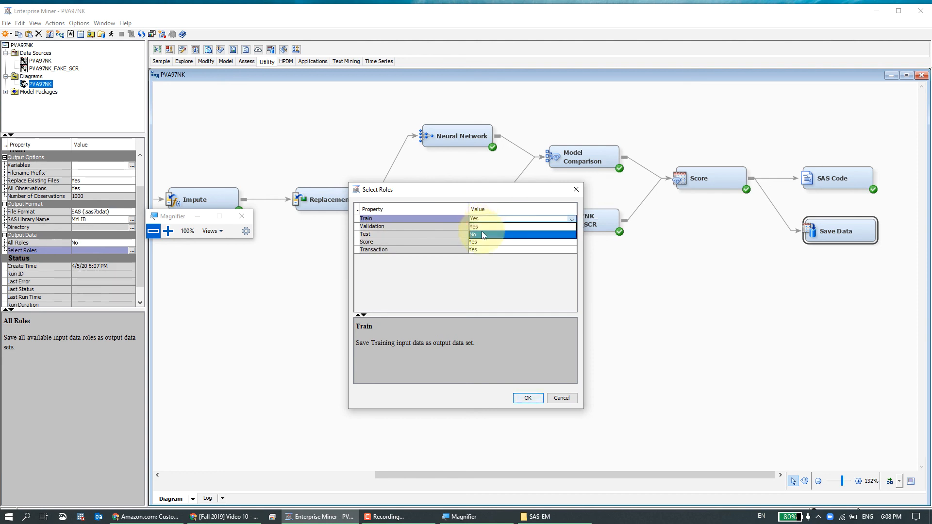
pyautogui.click(482, 231)
pyautogui.click(486, 227)
pyautogui.click(485, 238)
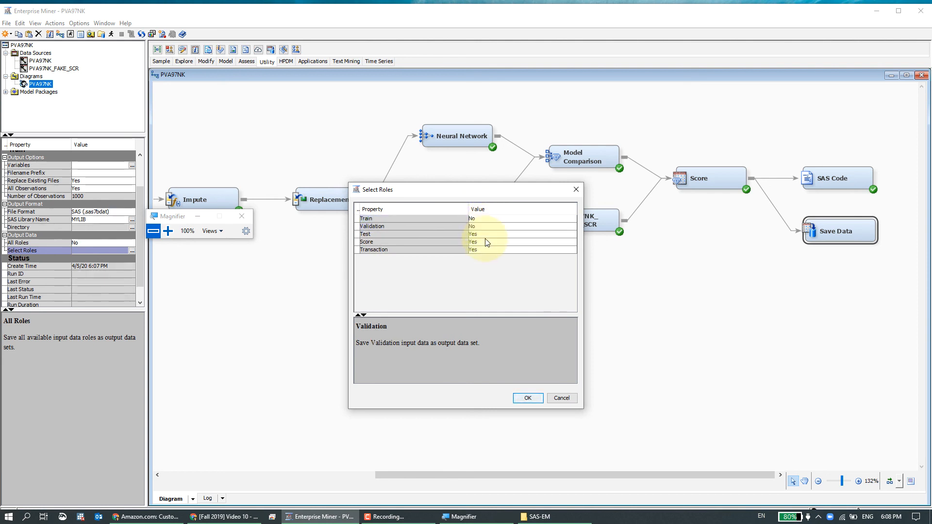
pyautogui.click(486, 237)
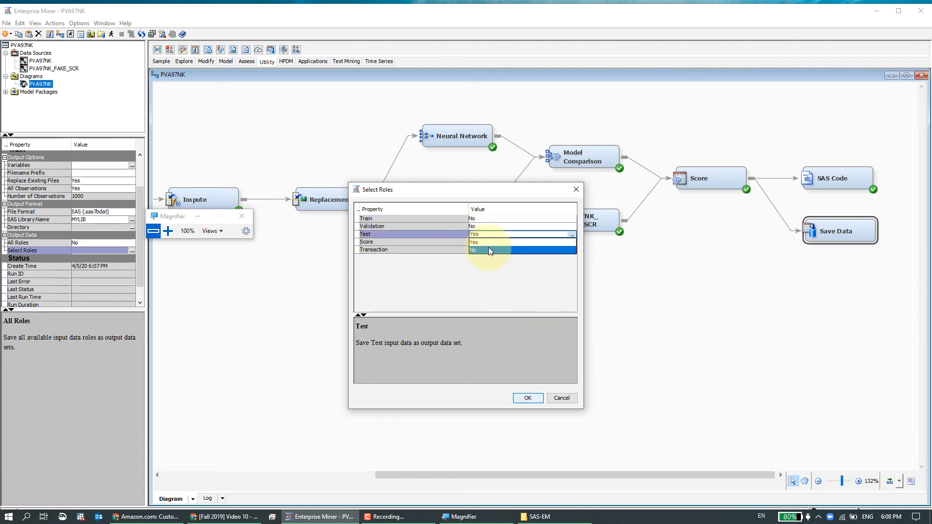
pyautogui.click(471, 236)
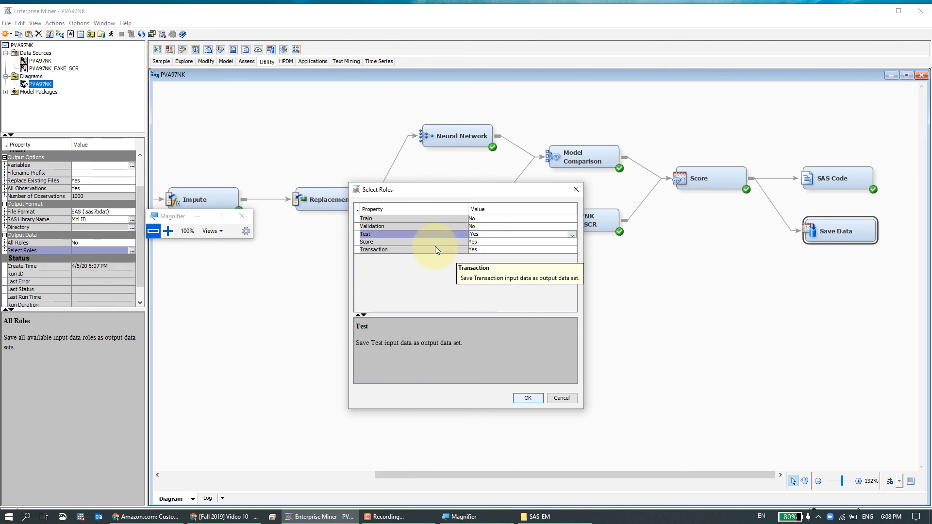
pyautogui.click(477, 249)
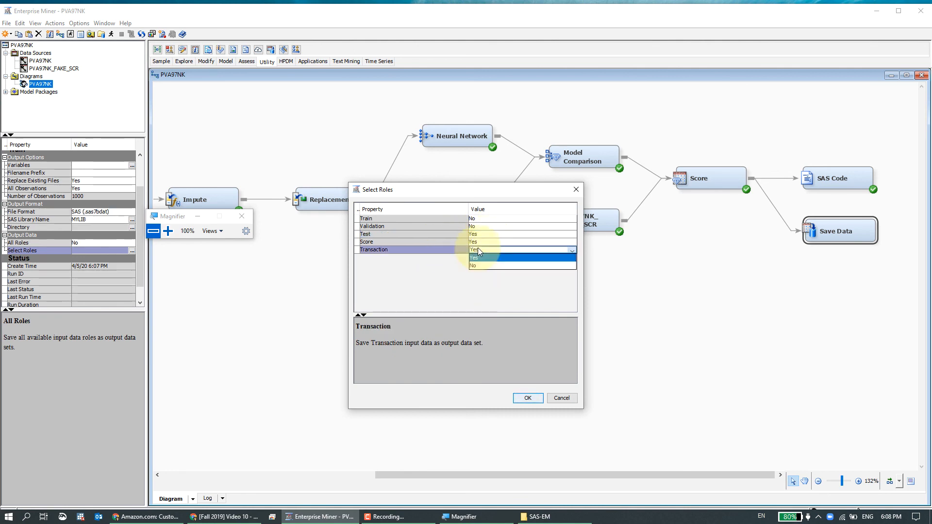
pyautogui.click(450, 249)
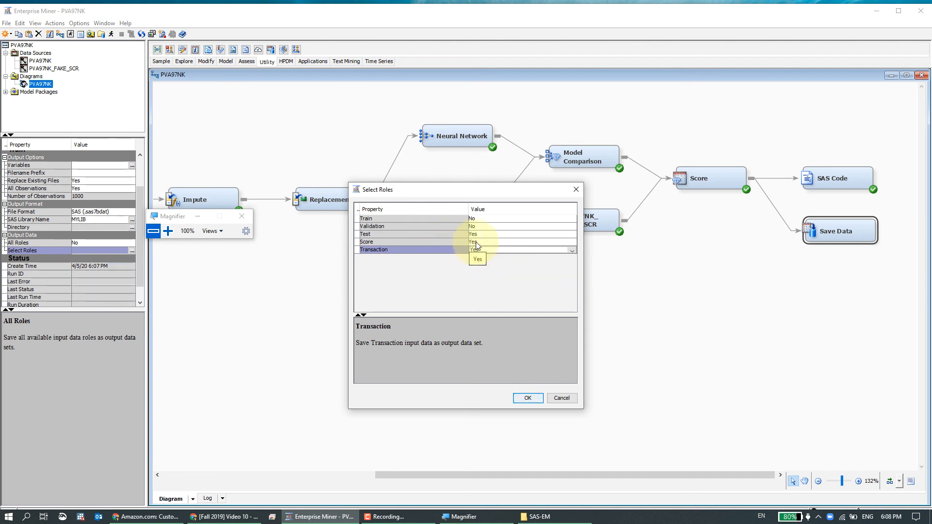
pyautogui.click(452, 243)
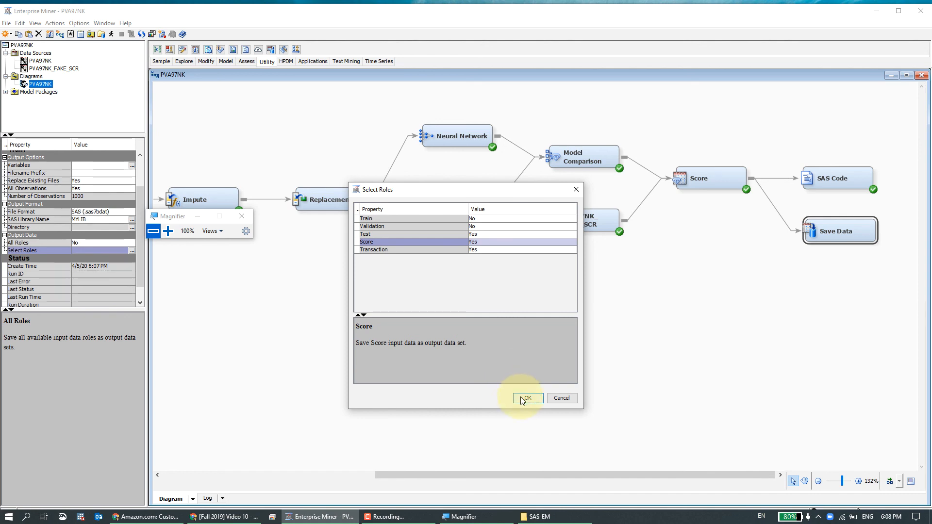
# Switch the Validation role back to Yes.
pyautogui.click(484, 226)
pyautogui.click(485, 227)
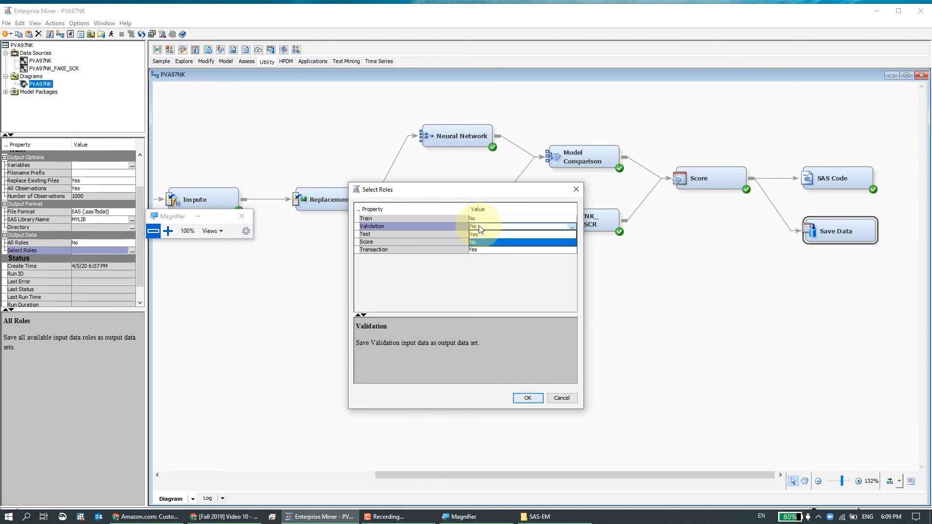
pyautogui.click(482, 236)
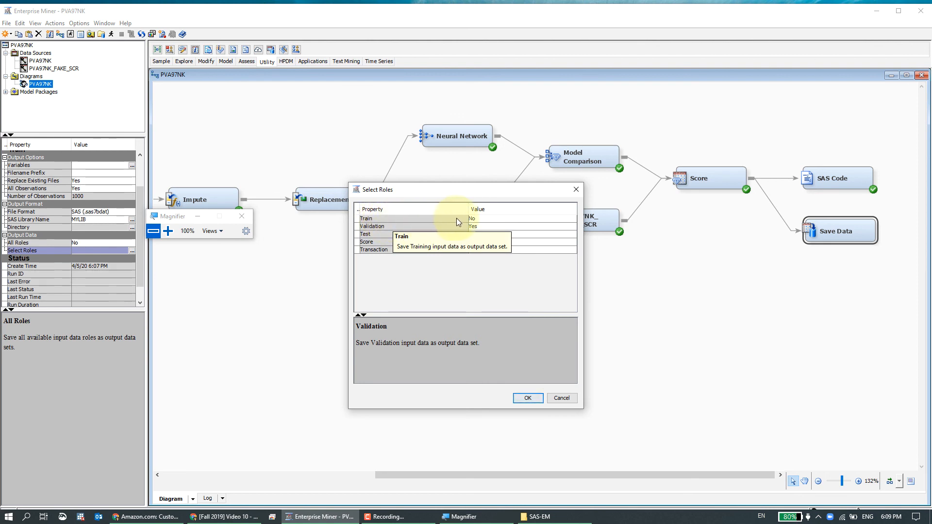
# Keep the Train role at No and the Score role at Yes, then close the Select Roles dialog.
pyautogui.click(457, 219)
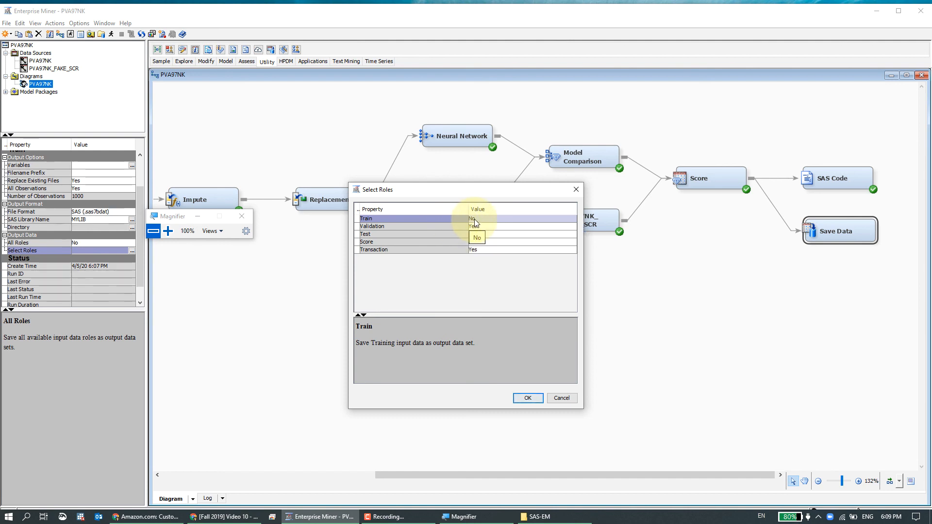
pyautogui.click(454, 241)
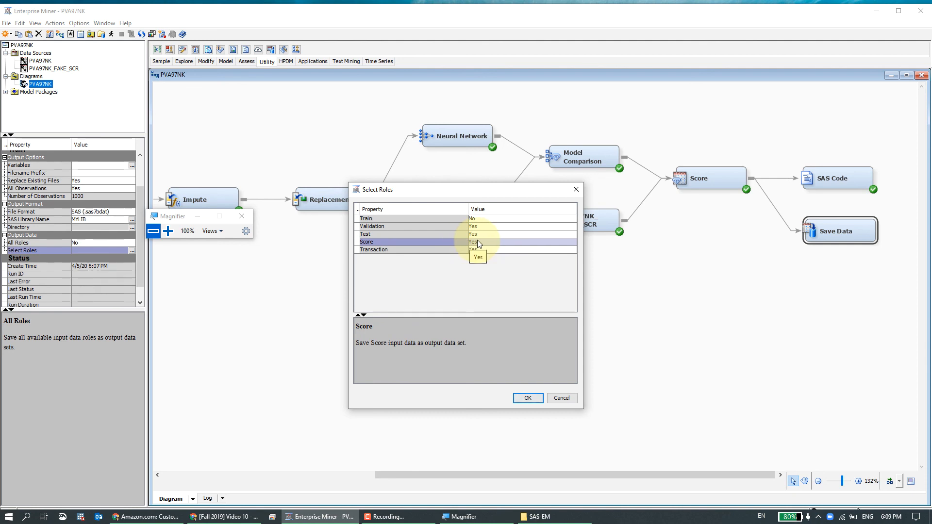
pyautogui.click(518, 397)
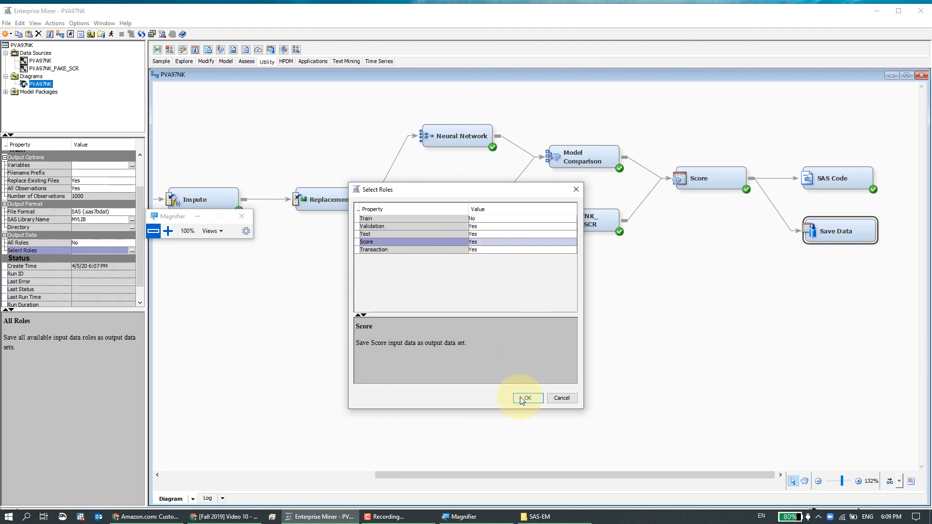
# Run the path ending at the Save Data node.
pyautogui.rightClick(827, 240)
pyautogui.click(842, 275)
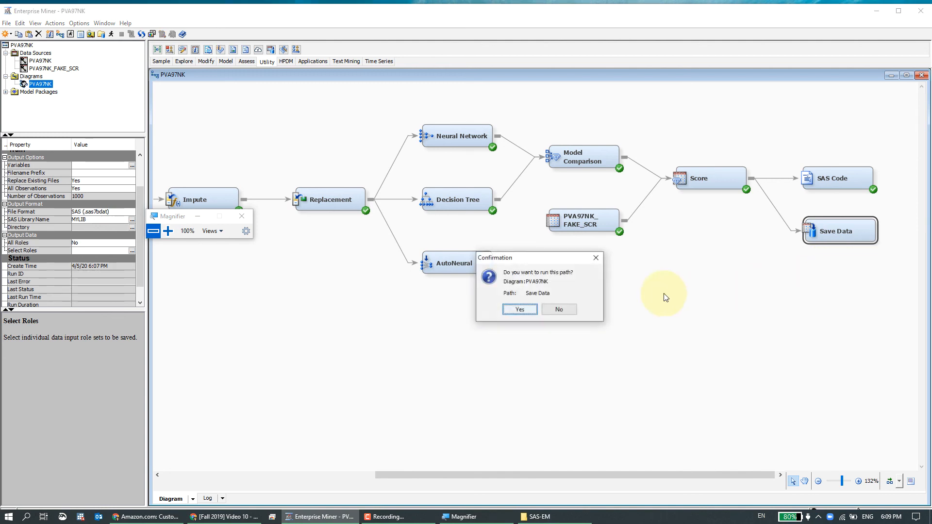
pyautogui.click(518, 309)
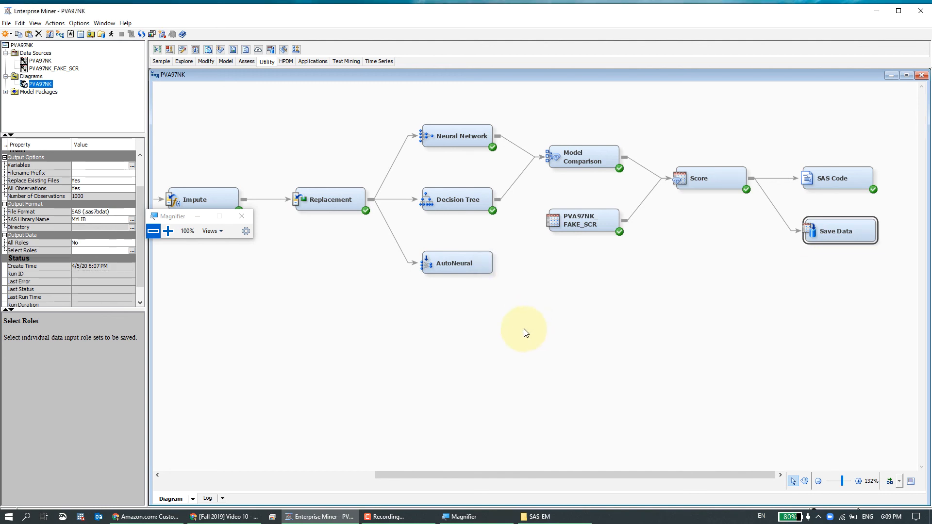
# Switch to the SAS-EM folder in File Explorer, sort it by date modified, and examine the newly saved data set files.
pyautogui.click(542, 516)
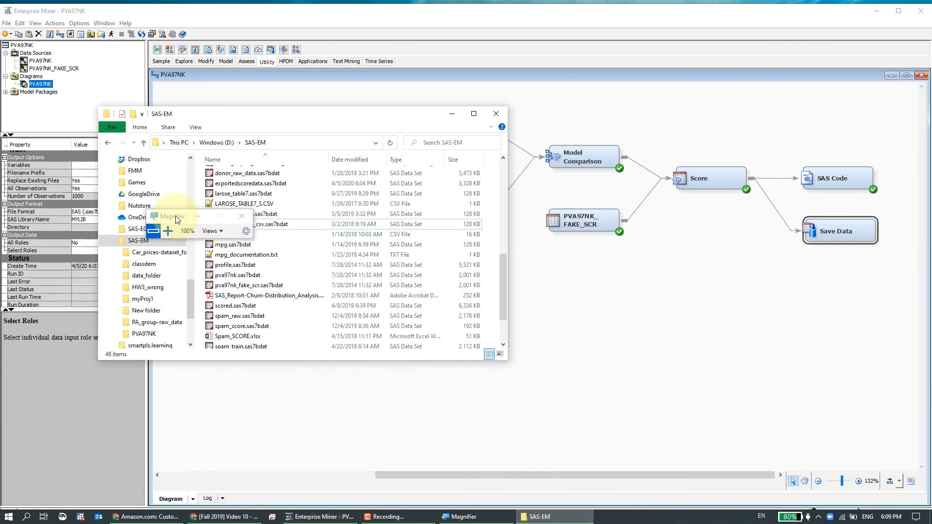
pyautogui.moveTo(177, 220); pyautogui.dragTo(542, 231)
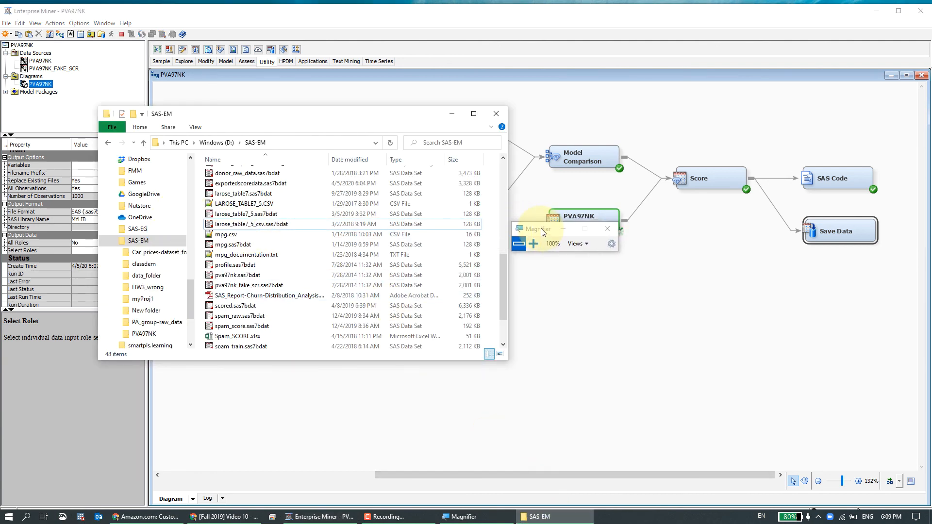
pyautogui.click(355, 160)
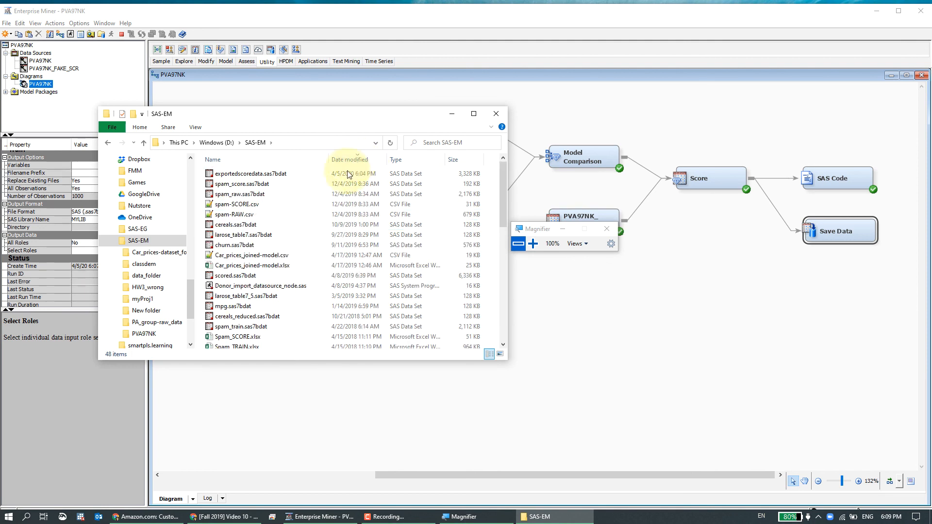
pyautogui.click(263, 175)
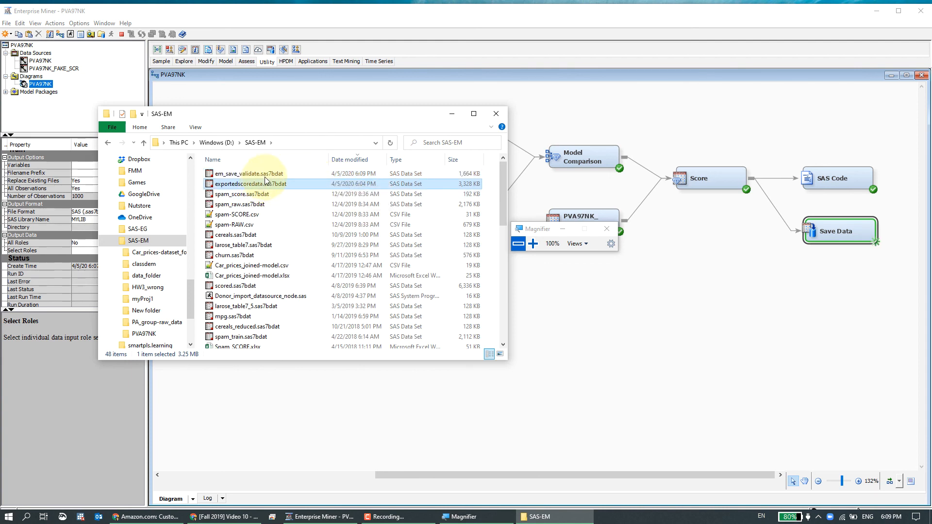
pyautogui.click(265, 175)
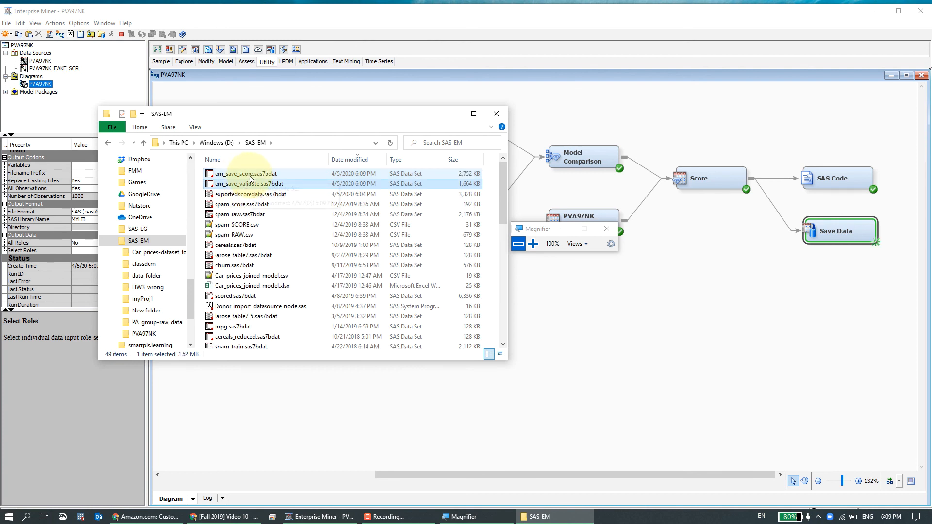
pyautogui.click(278, 191)
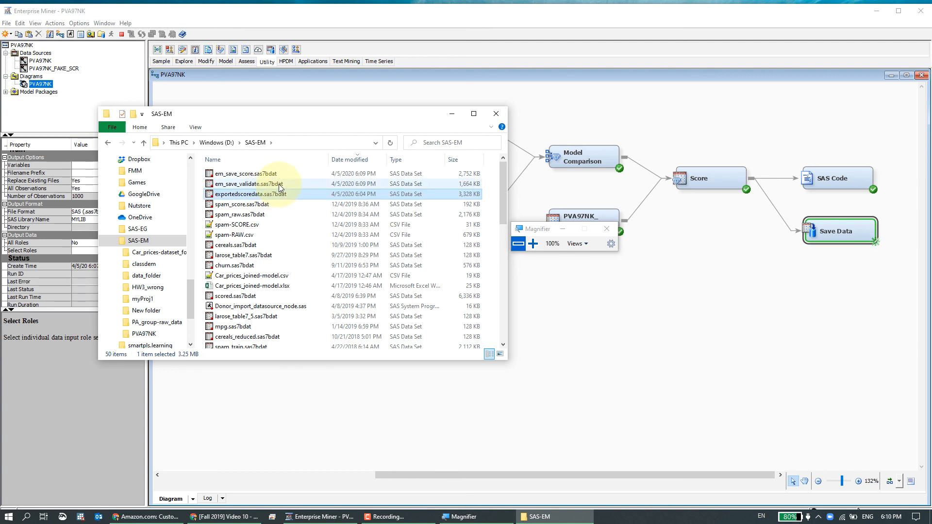
pyautogui.click(282, 184)
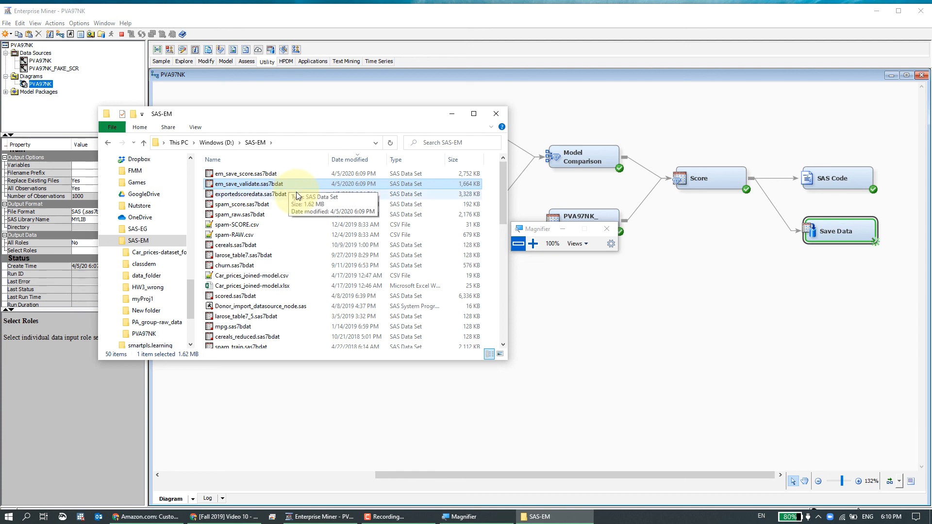
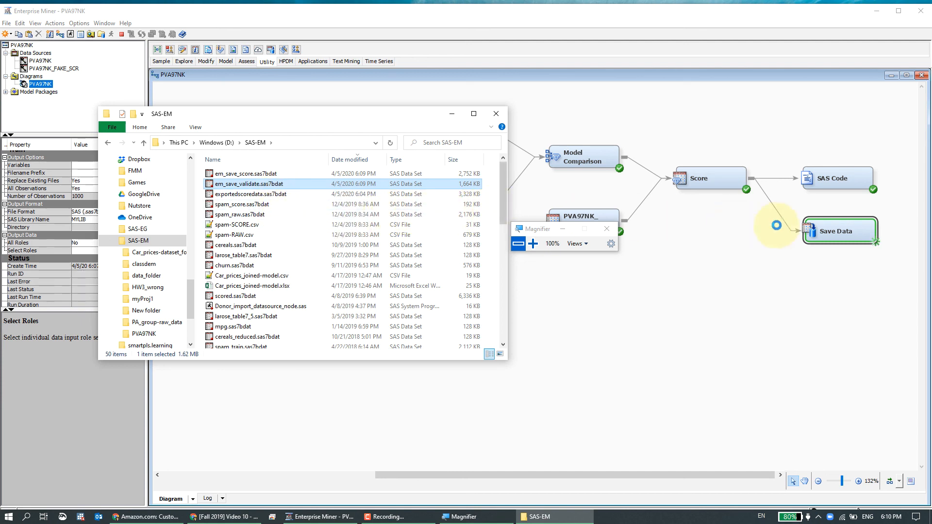
pyautogui.click(776, 27)
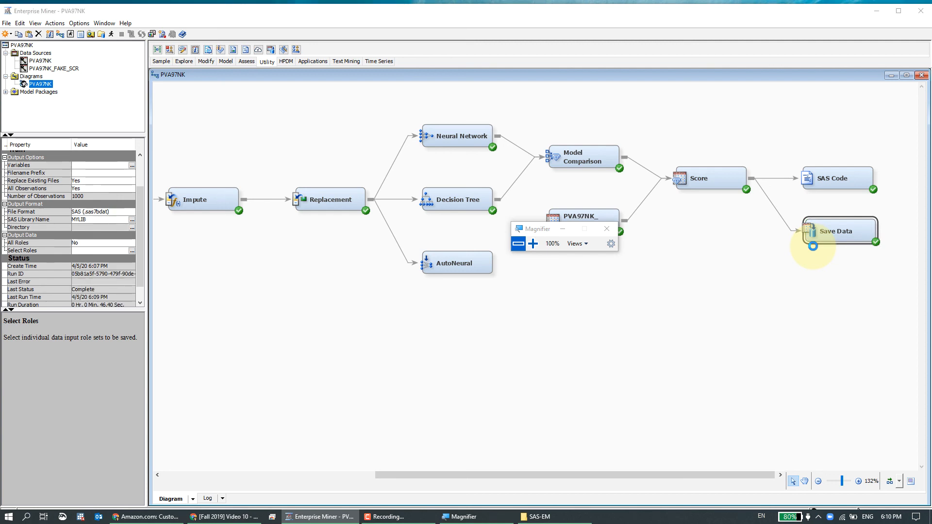
pyautogui.click(599, 262)
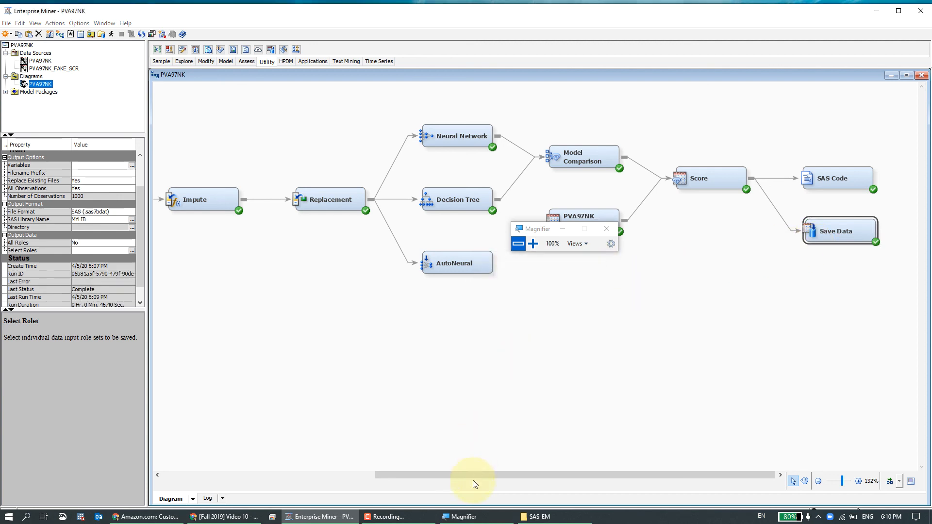
pyautogui.click(536, 516)
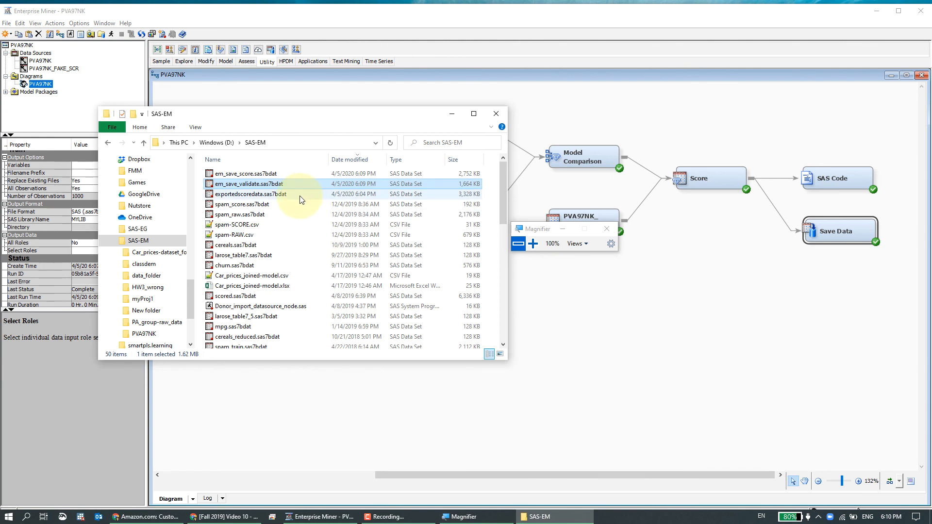
# Delete the em_save_validate.sas7bdat file from the SAS-EM folder.
pyautogui.click(315, 204)
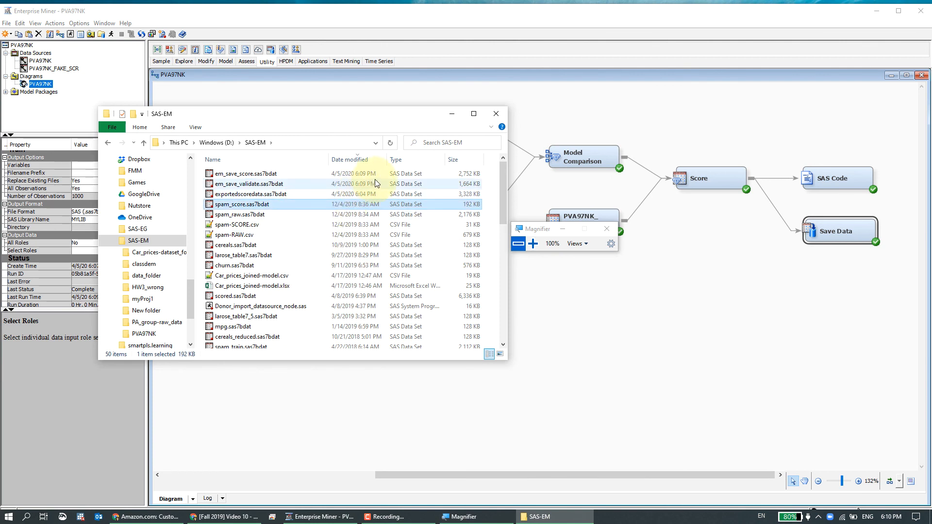
pyautogui.click(479, 180)
pyautogui.keyDown('shift'); pyautogui.click(476, 175); pyautogui.keyUp('shift')
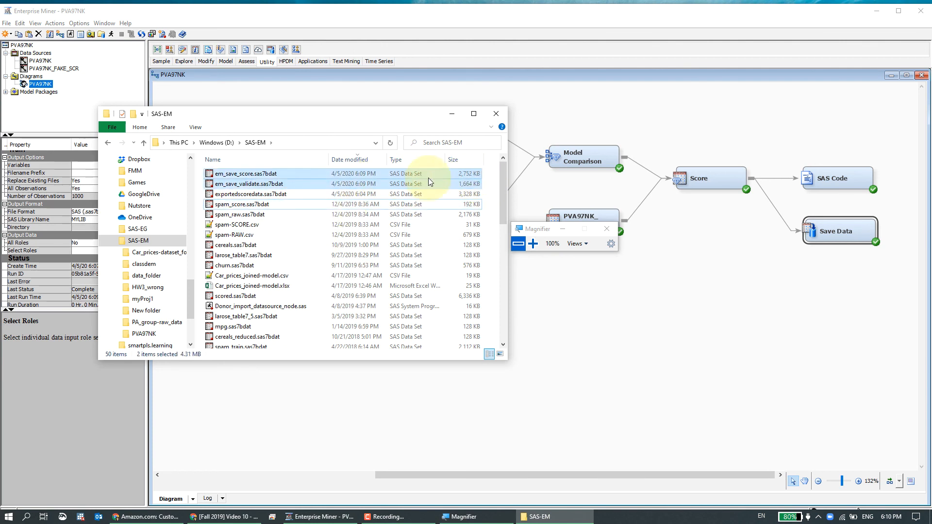
pyautogui.click(266, 173)
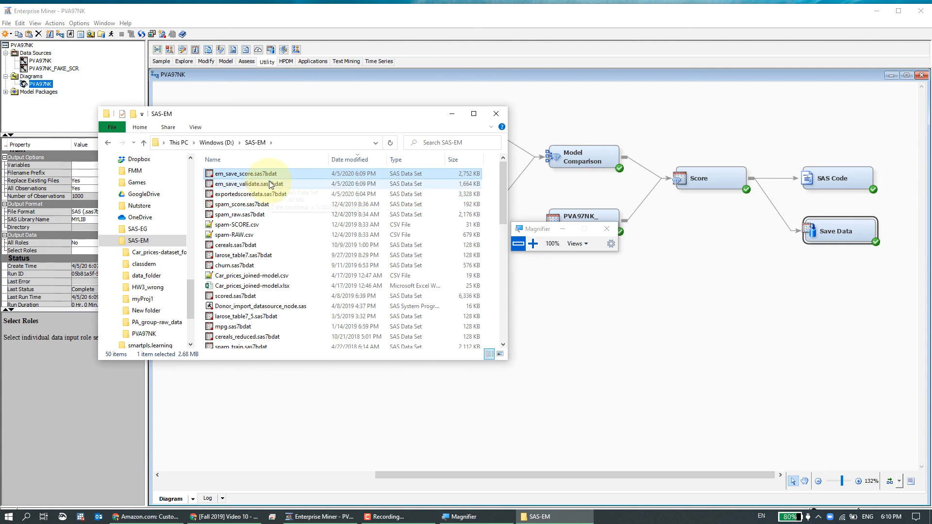
pyautogui.click(271, 187)
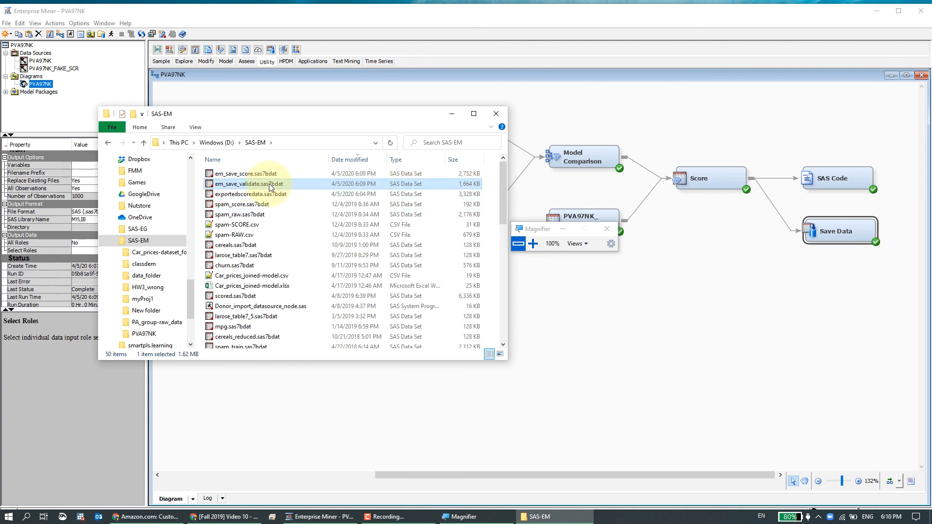
pyautogui.press('Delete')
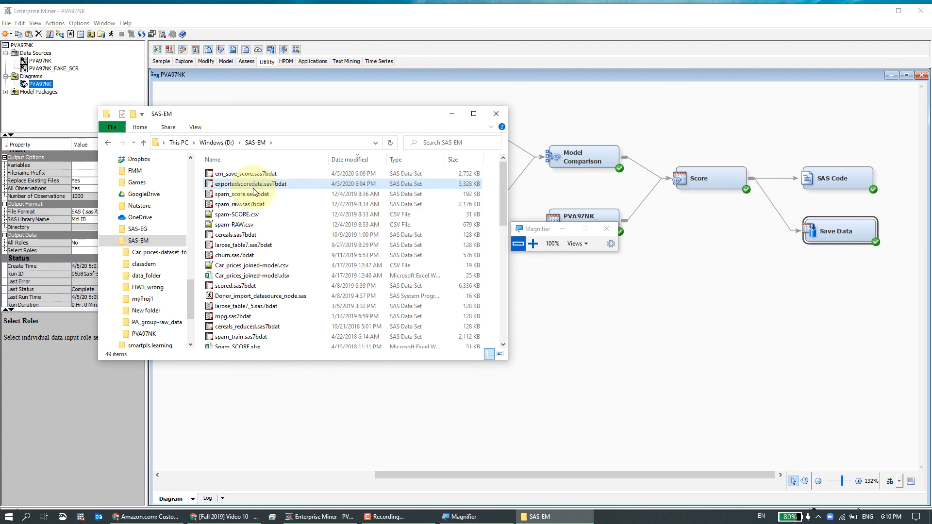
# Compare the em_save_score and exportedscoredata data set files, then return to the process flow diagram.
pyautogui.moveTo(238, 179); pyautogui.dragTo(296, 177)
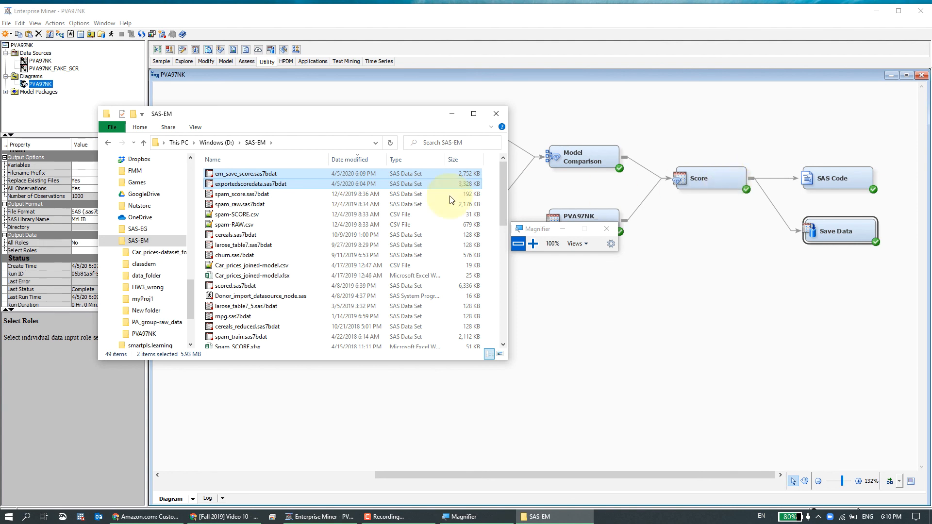
pyautogui.click(286, 183)
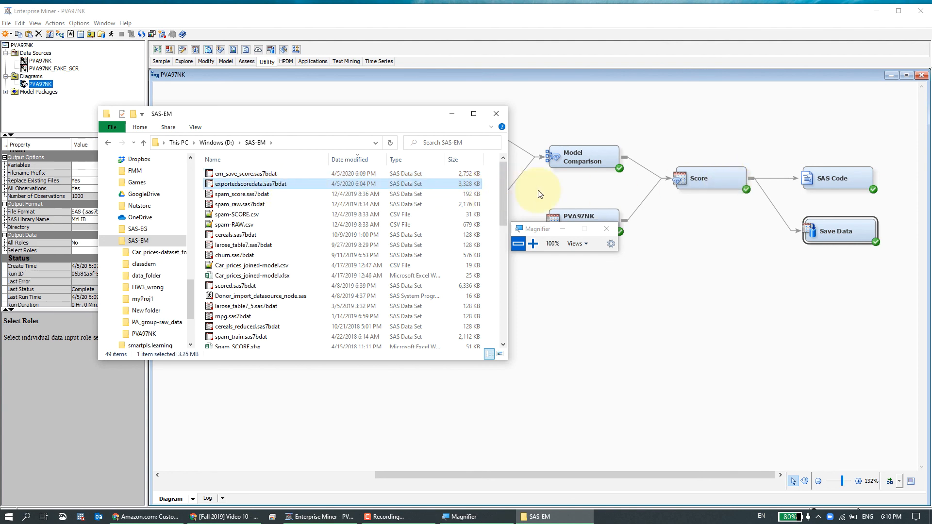
pyautogui.click(494, 189)
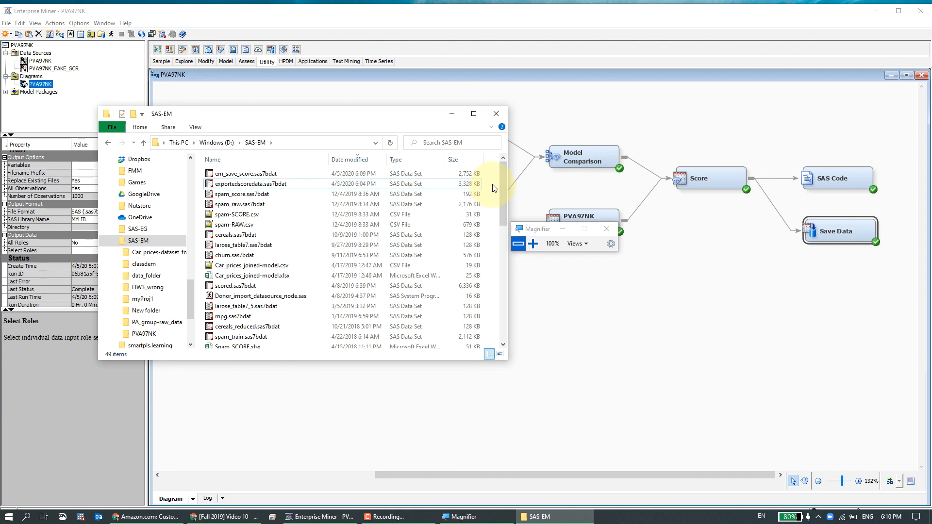
pyautogui.click(463, 183)
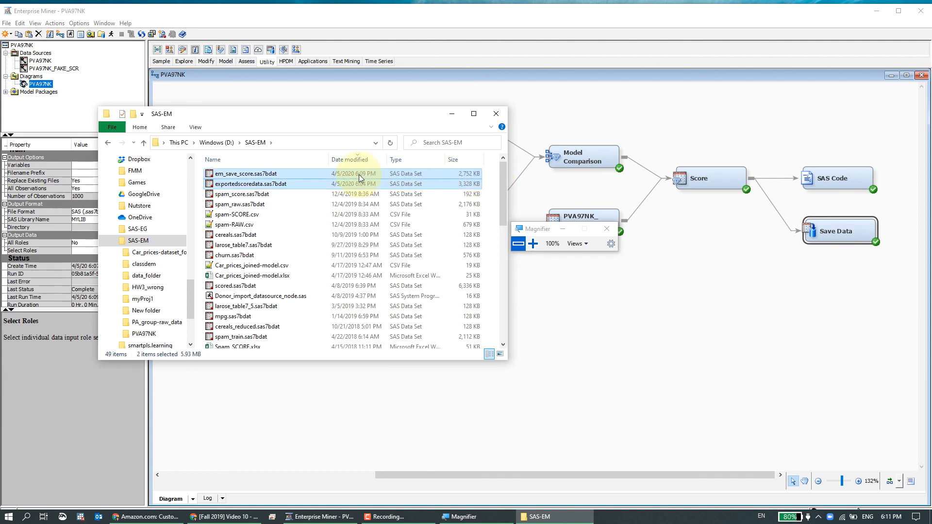
pyautogui.click(298, 175)
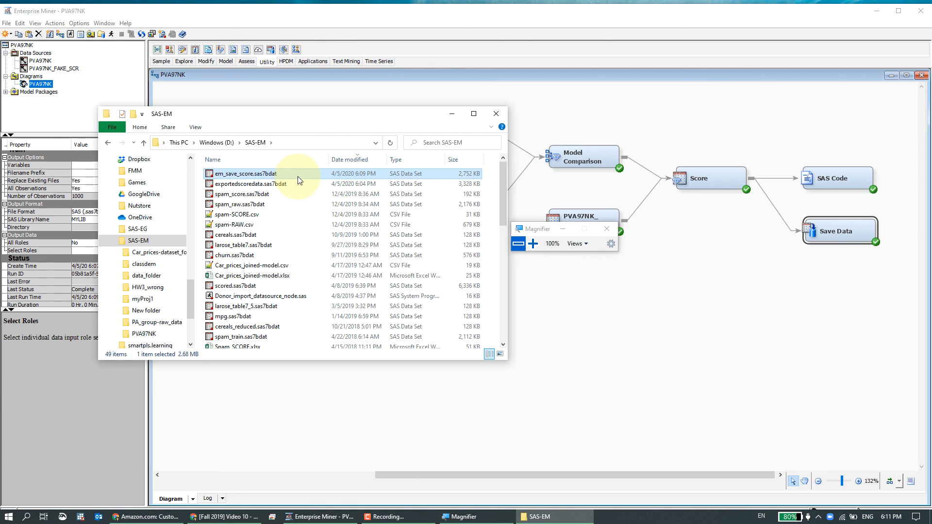
pyautogui.click(297, 186)
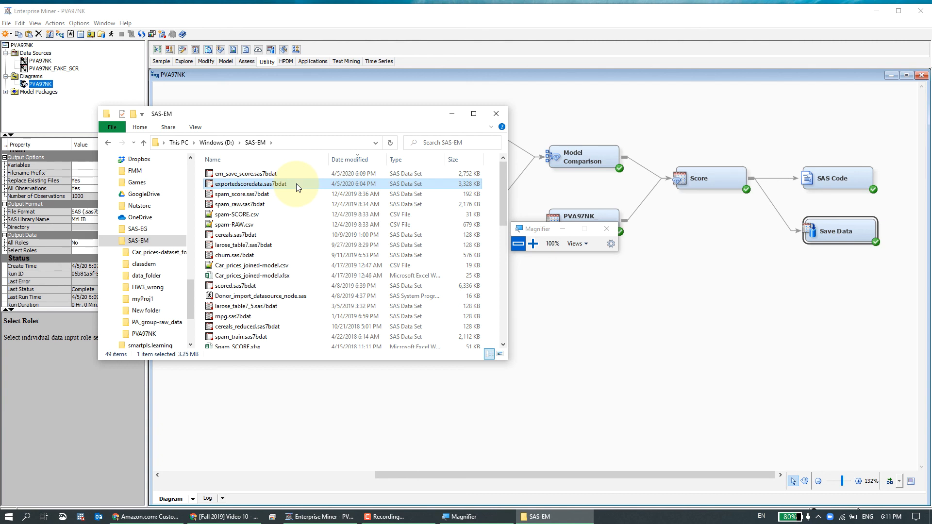
pyautogui.click(663, 256)
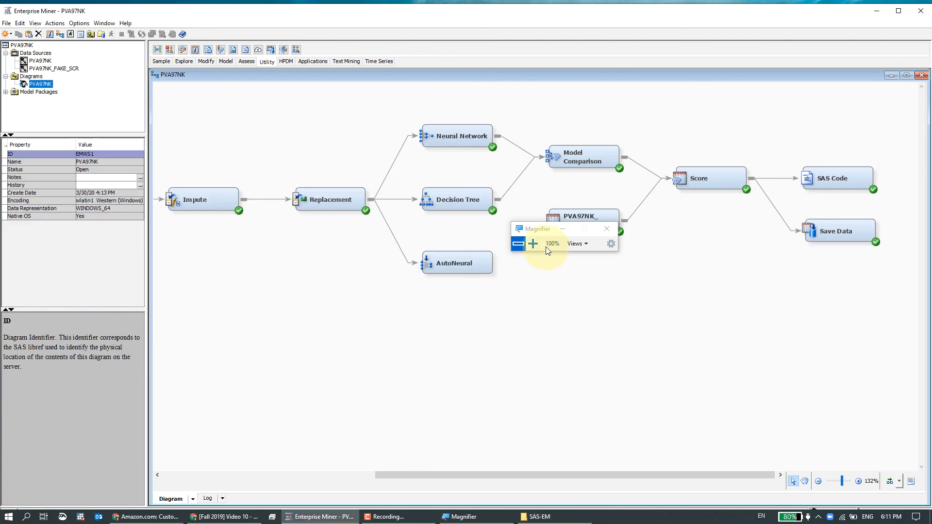
pyautogui.moveTo(538, 233); pyautogui.dragTo(531, 264)
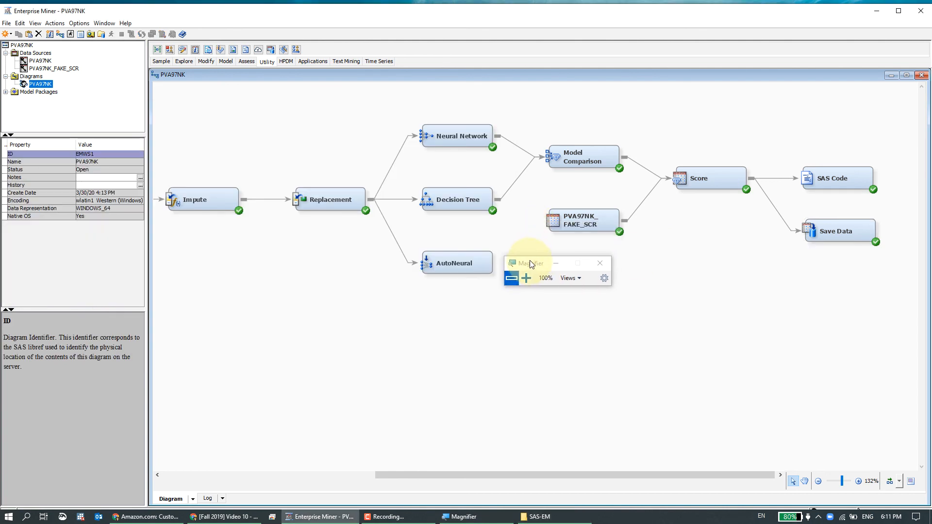